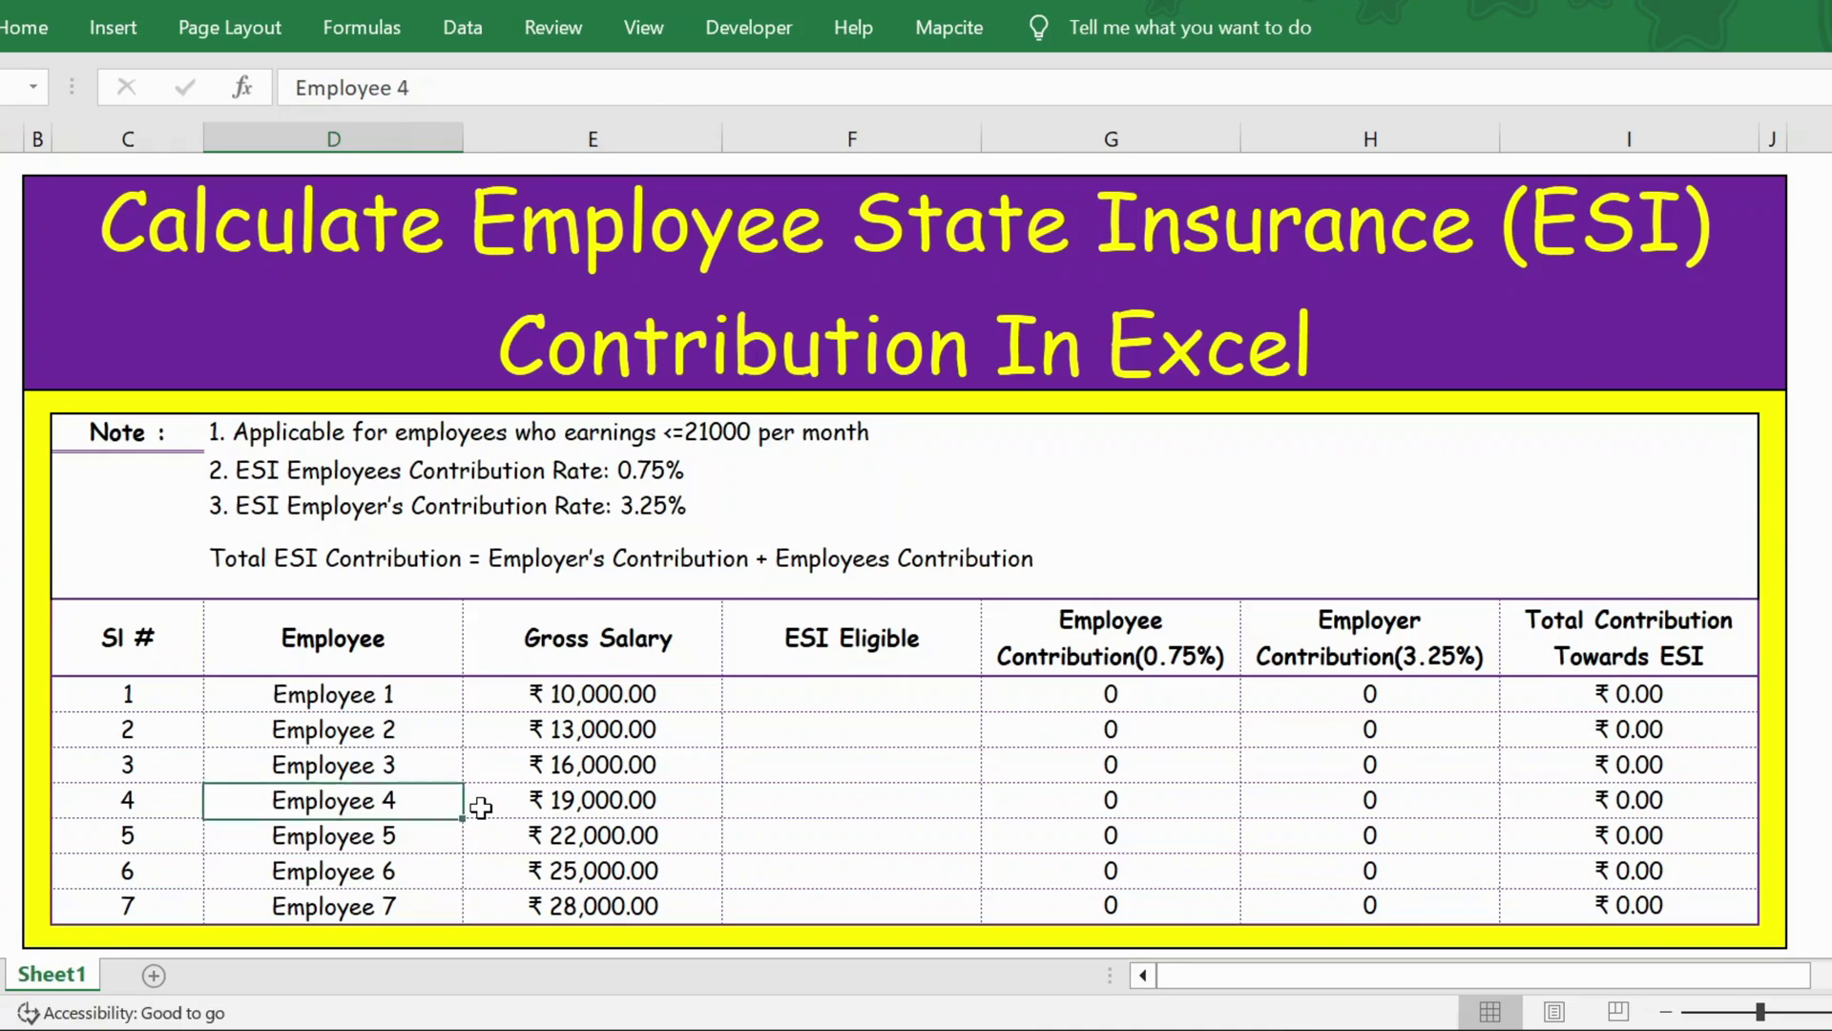
- Review the employees' gross salaries, the ESI Eligible column heading and the note on the 21000 monthly earnings limit
key(Right)
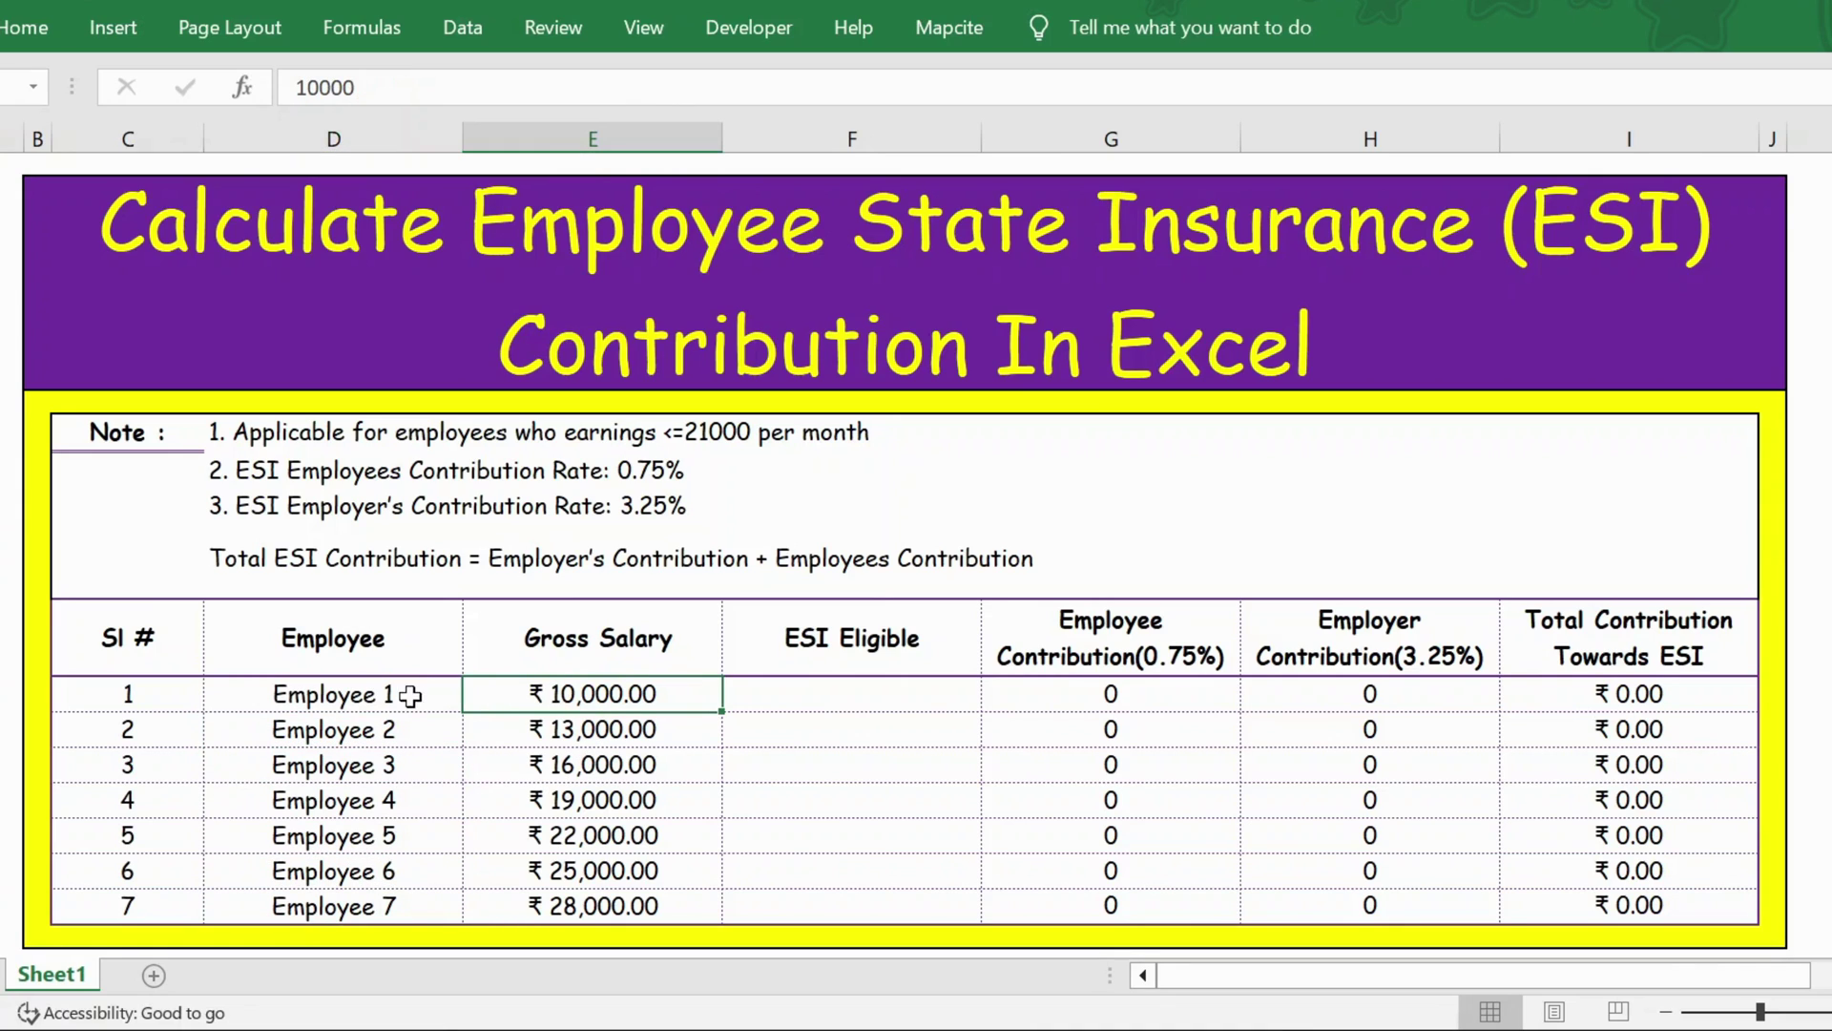
click(590, 733)
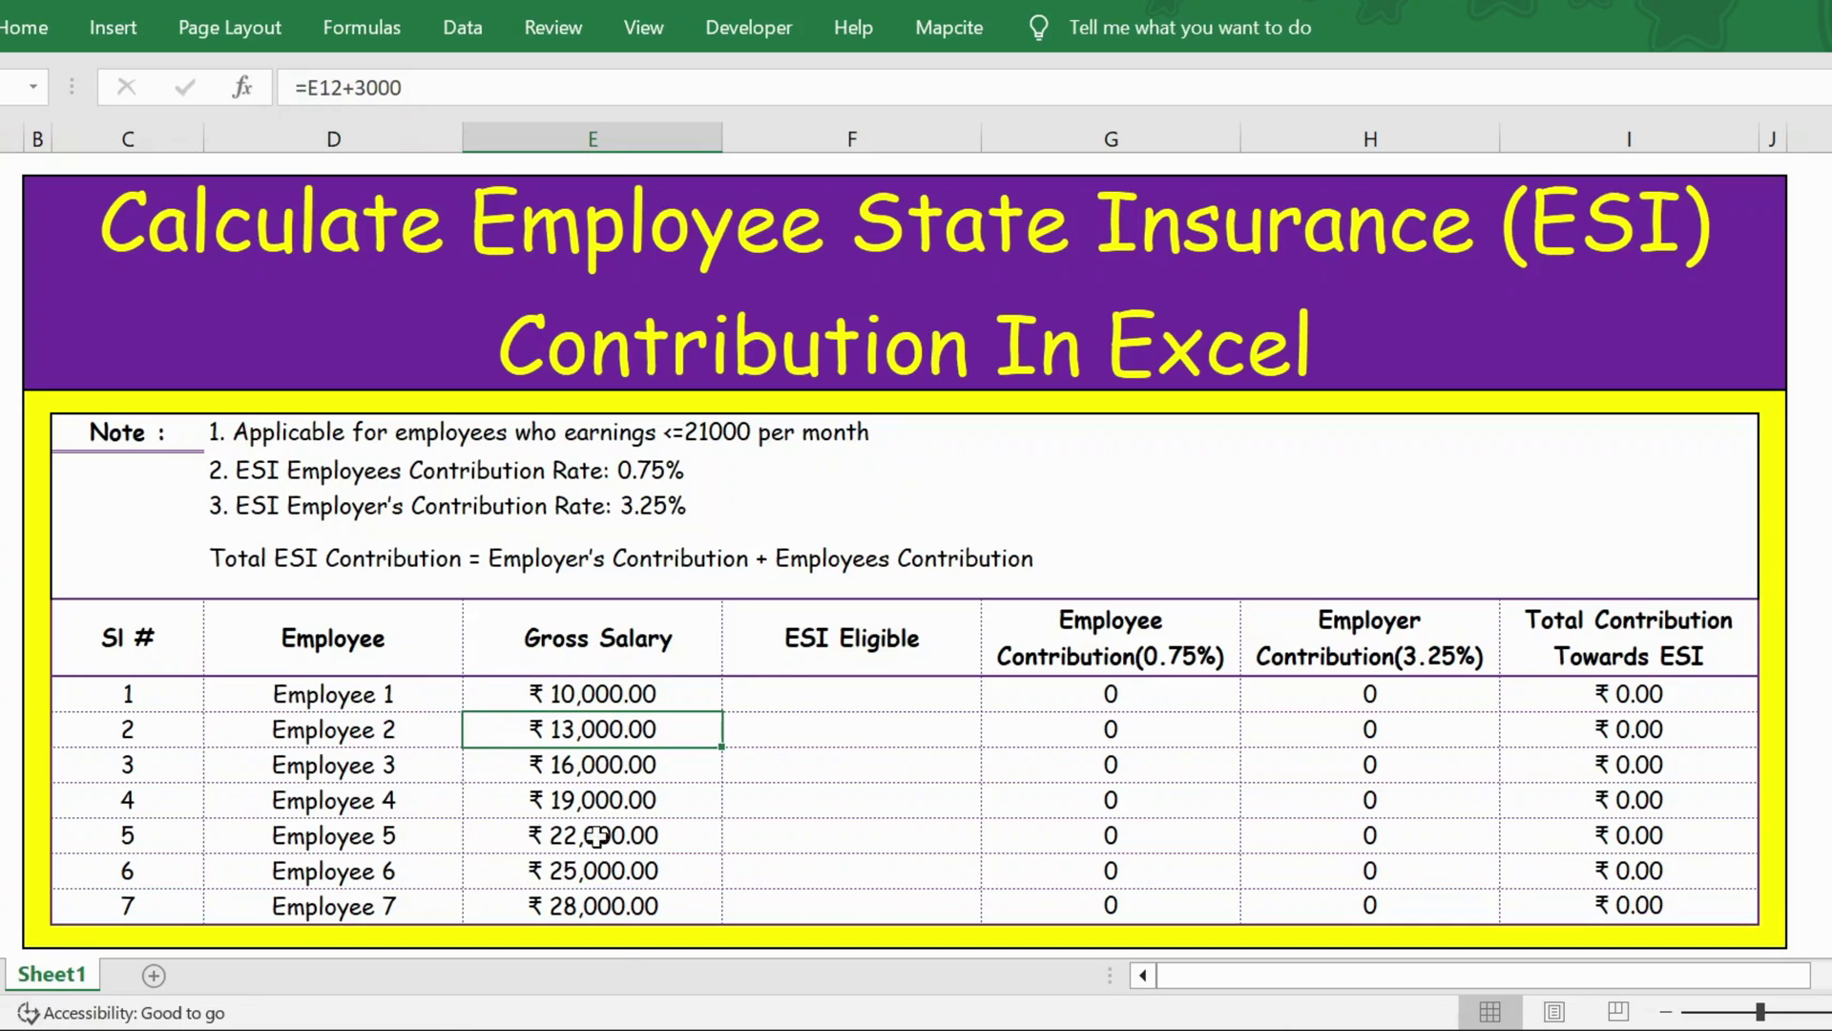
click(568, 911)
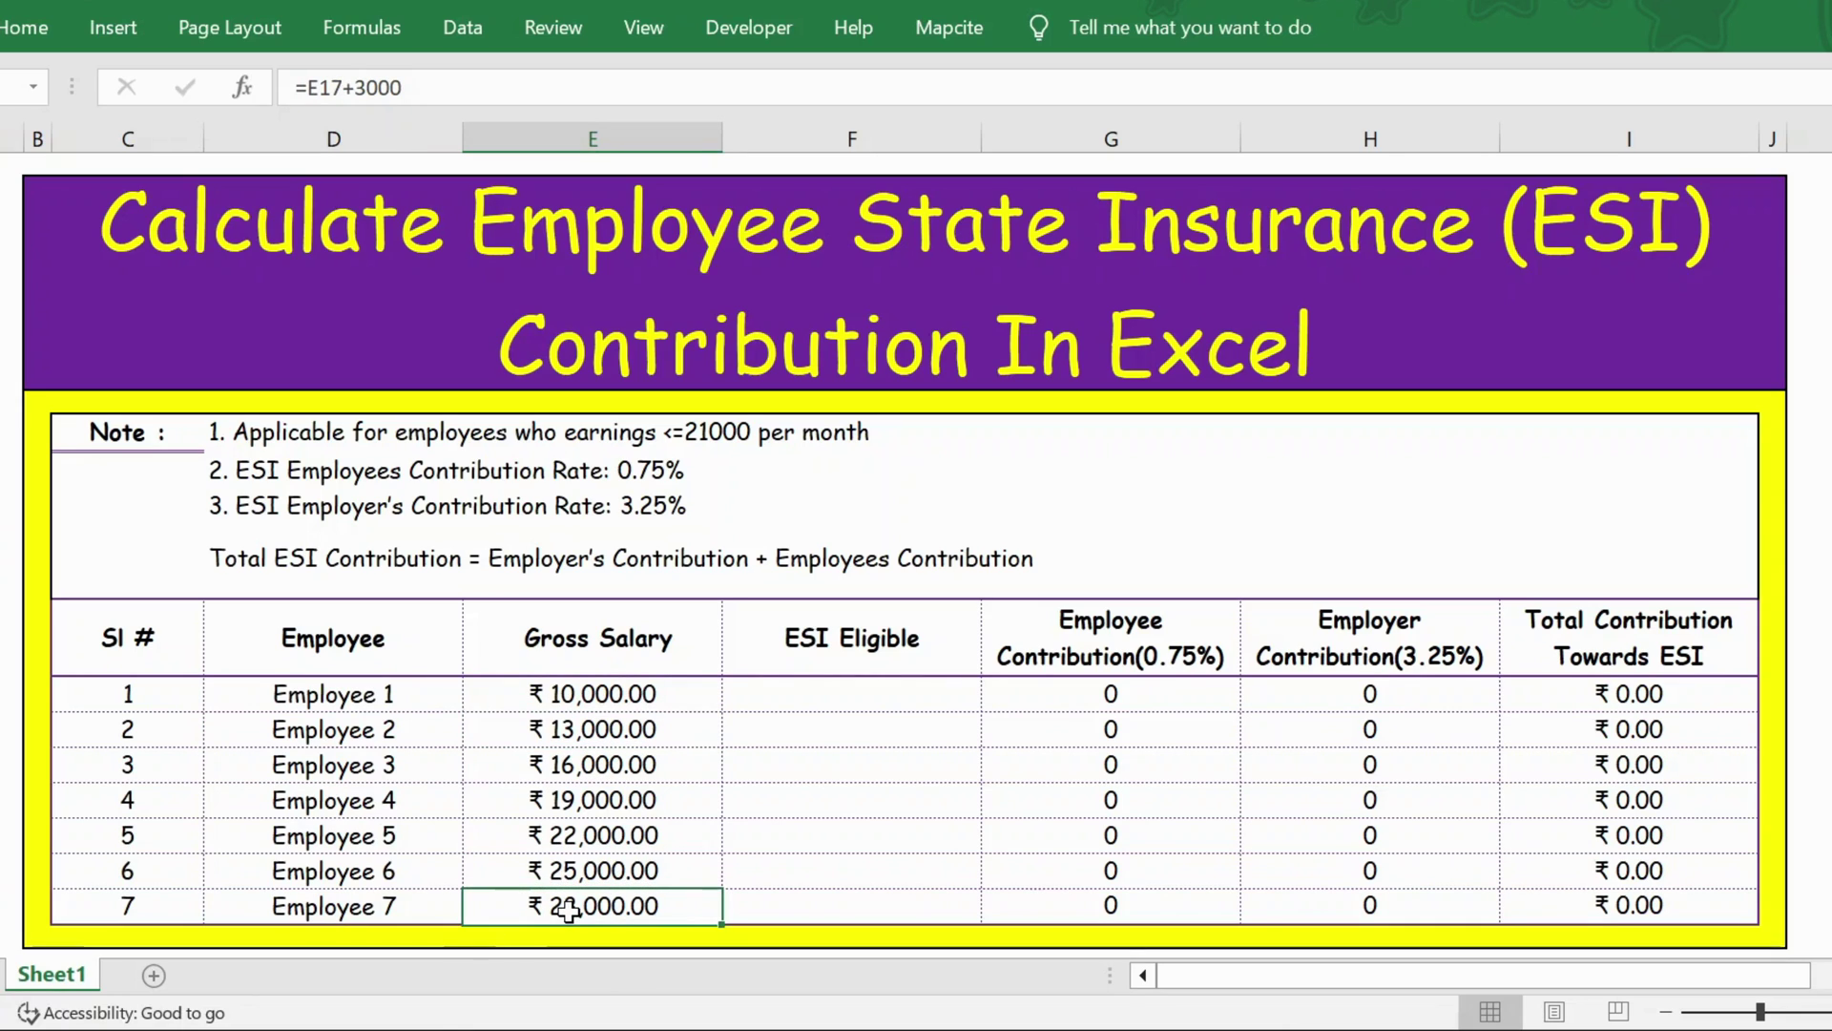
click(822, 647)
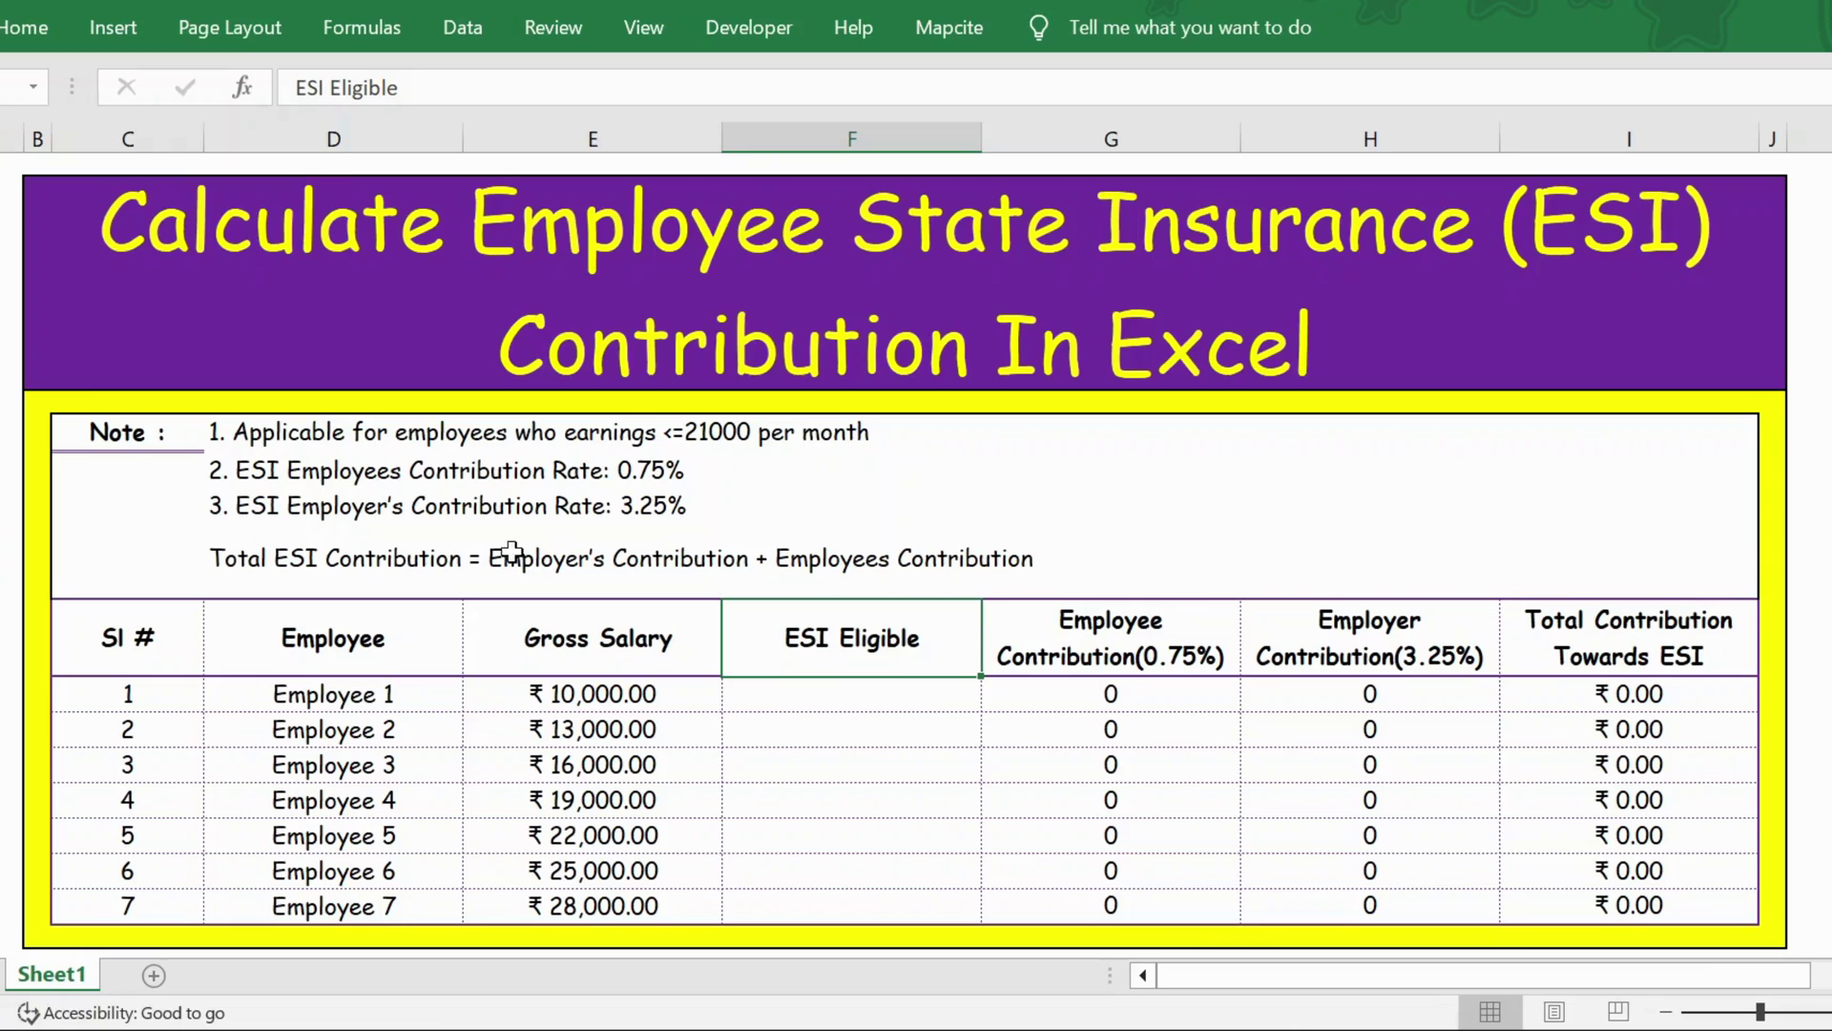
click(196, 434)
click(303, 444)
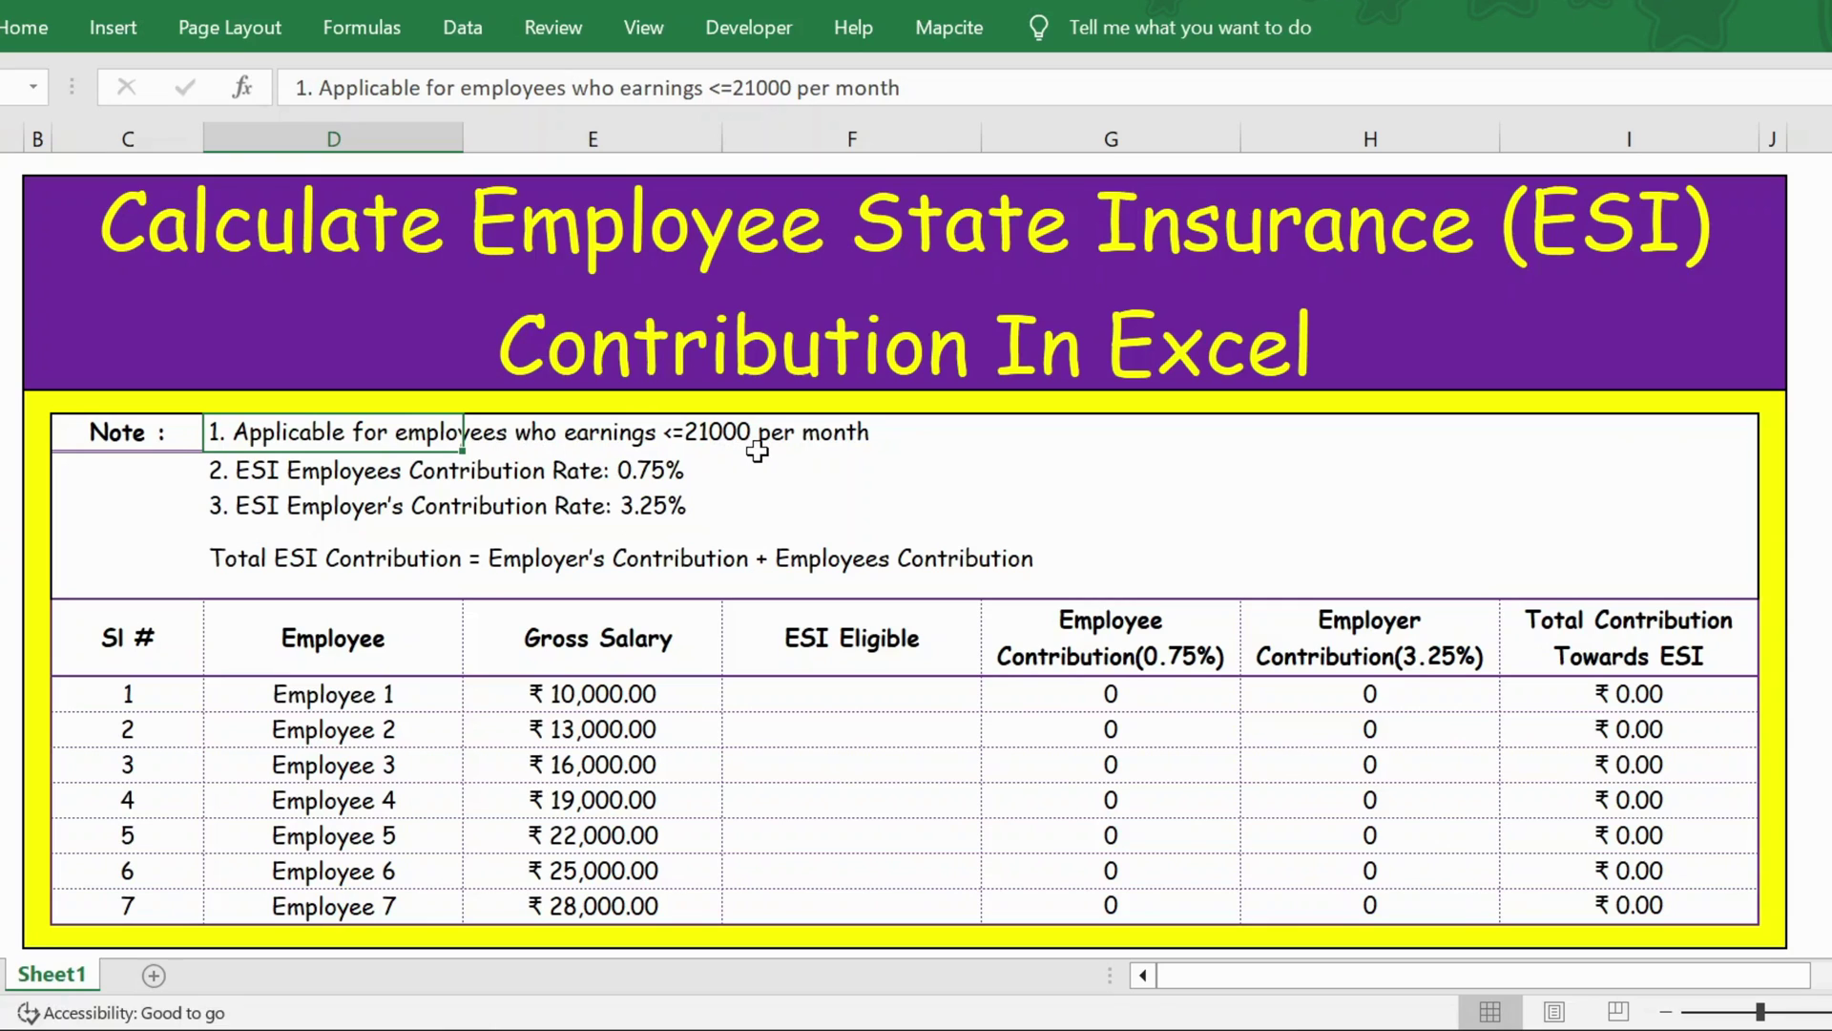
click(634, 694)
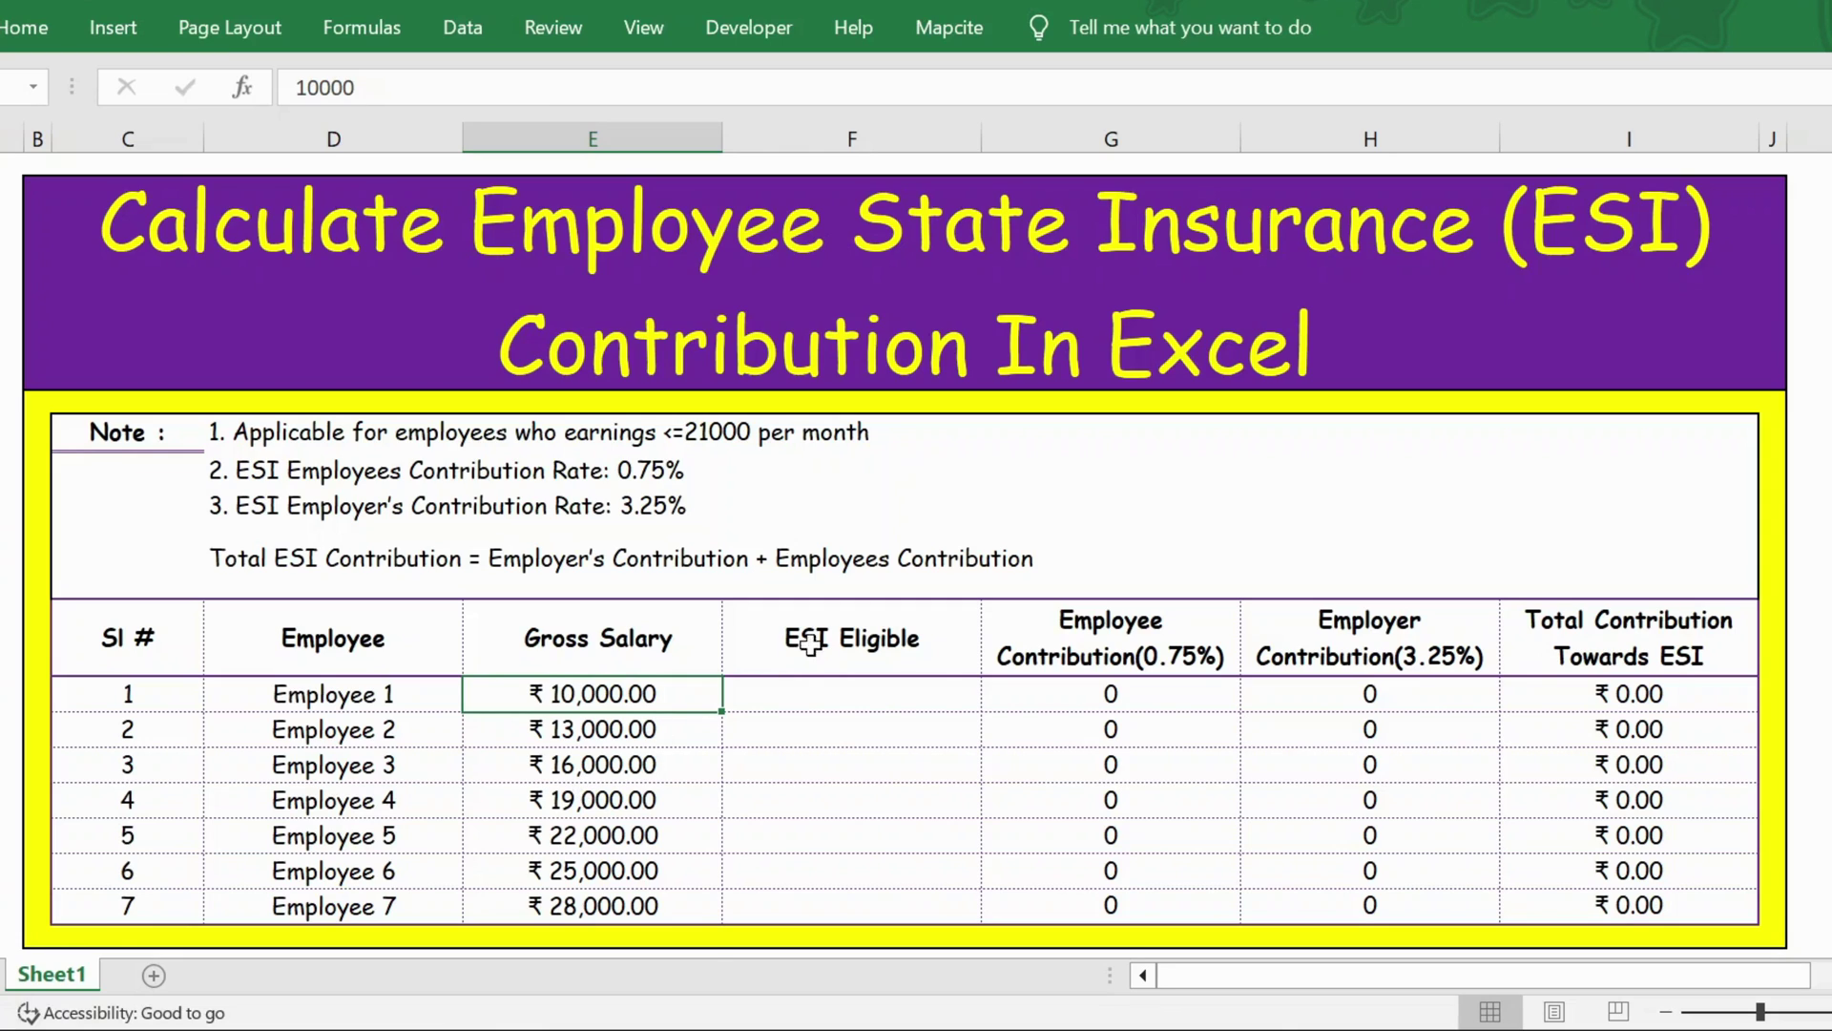
- Enter =IF(E12<=21000,"Eligible","Not Eligible") in F12 as the ESI eligibility formula for Employee 1
click(794, 699)
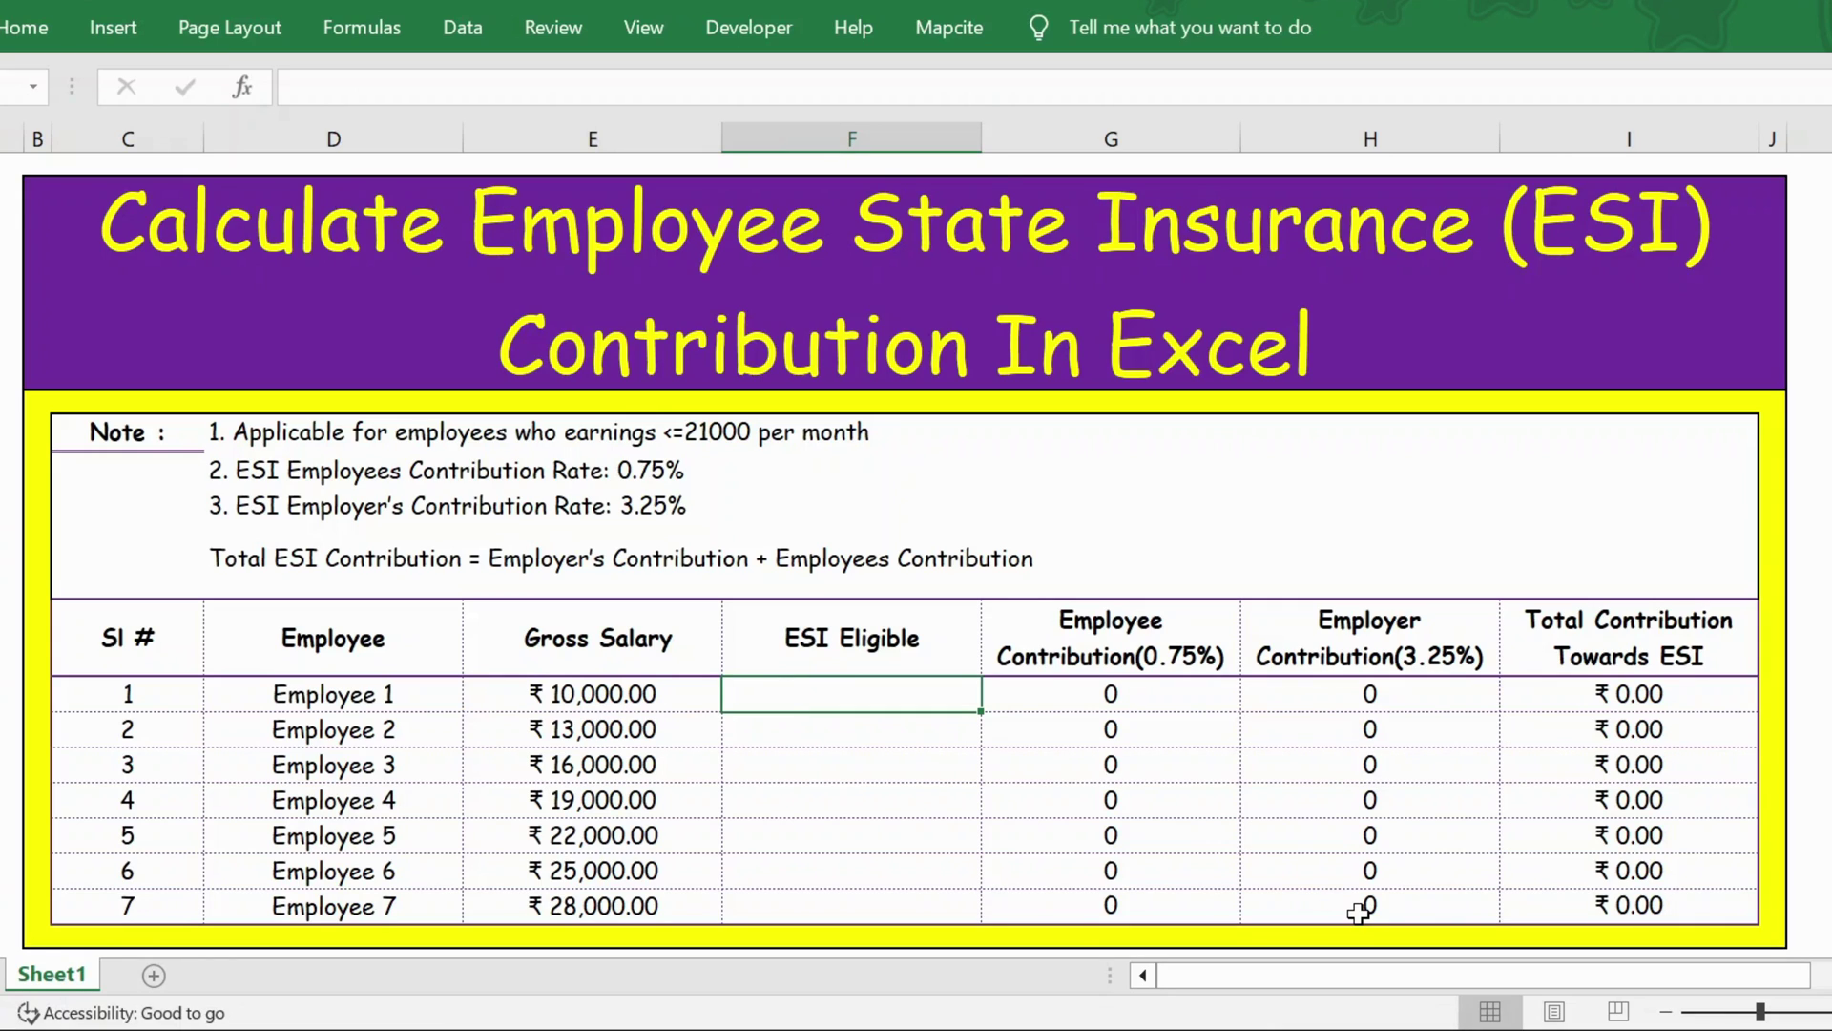
text(=if)
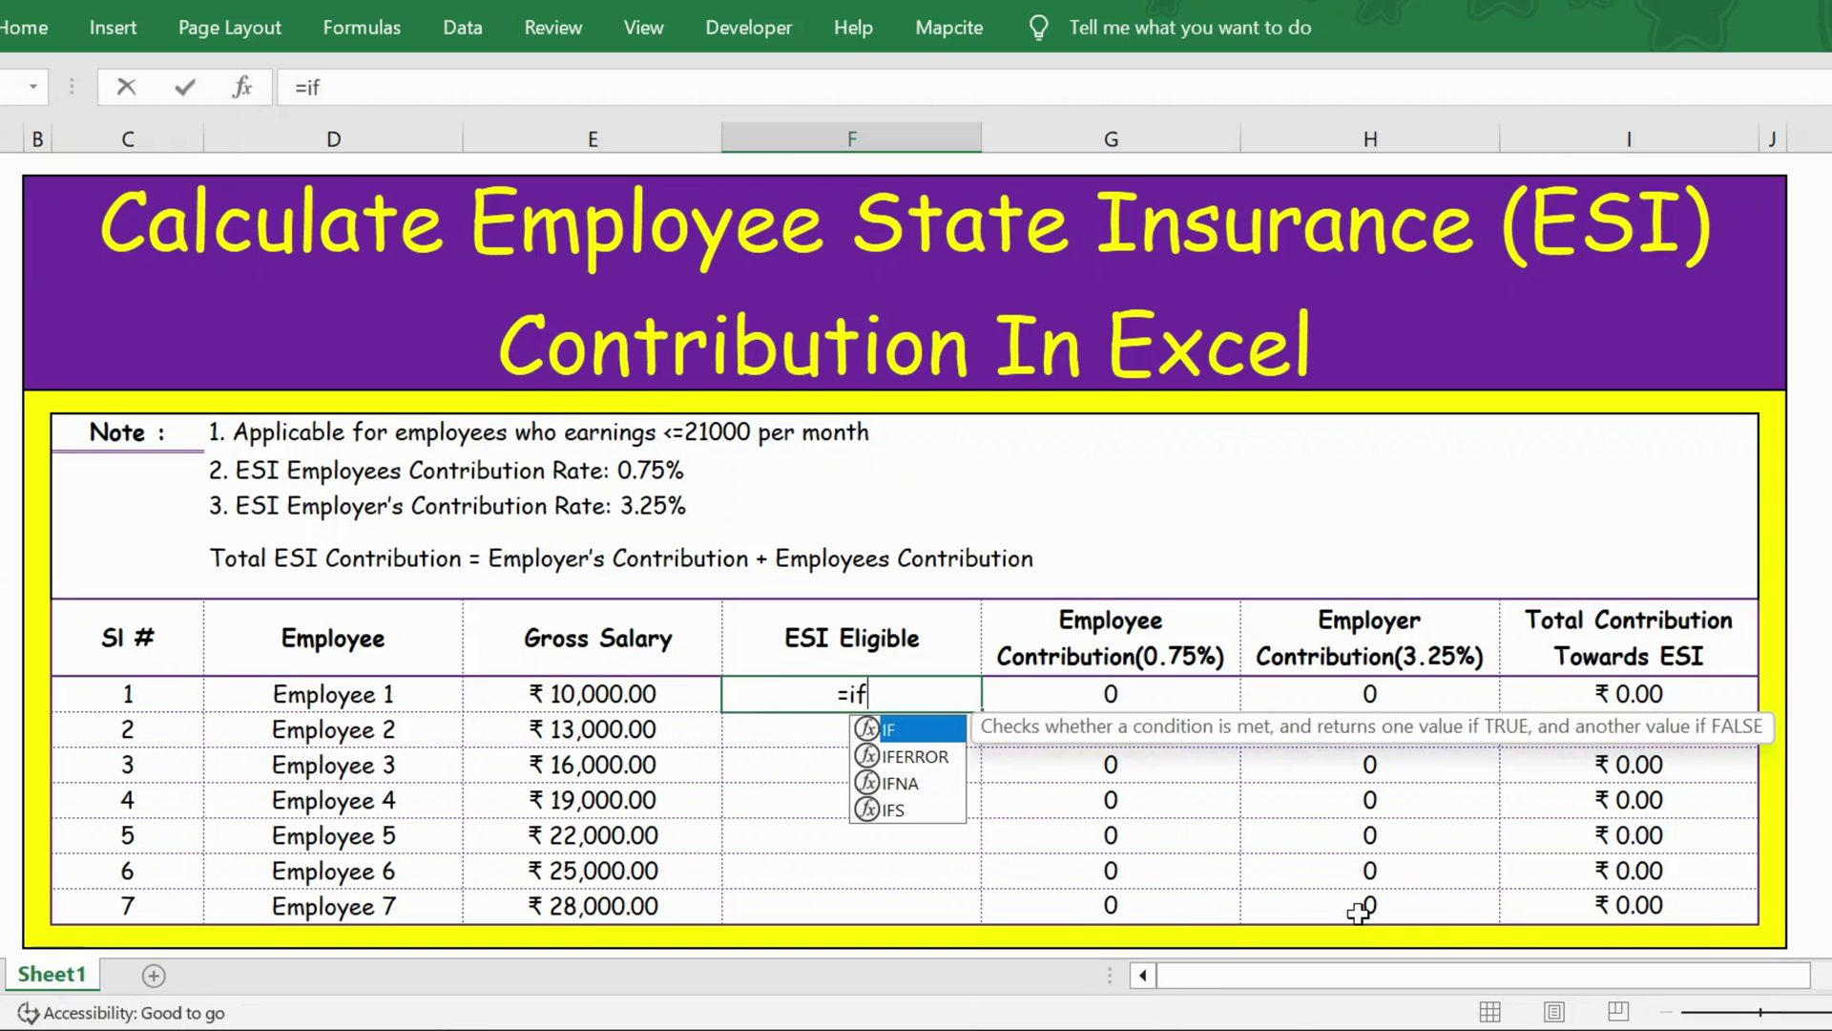
key(Tab)
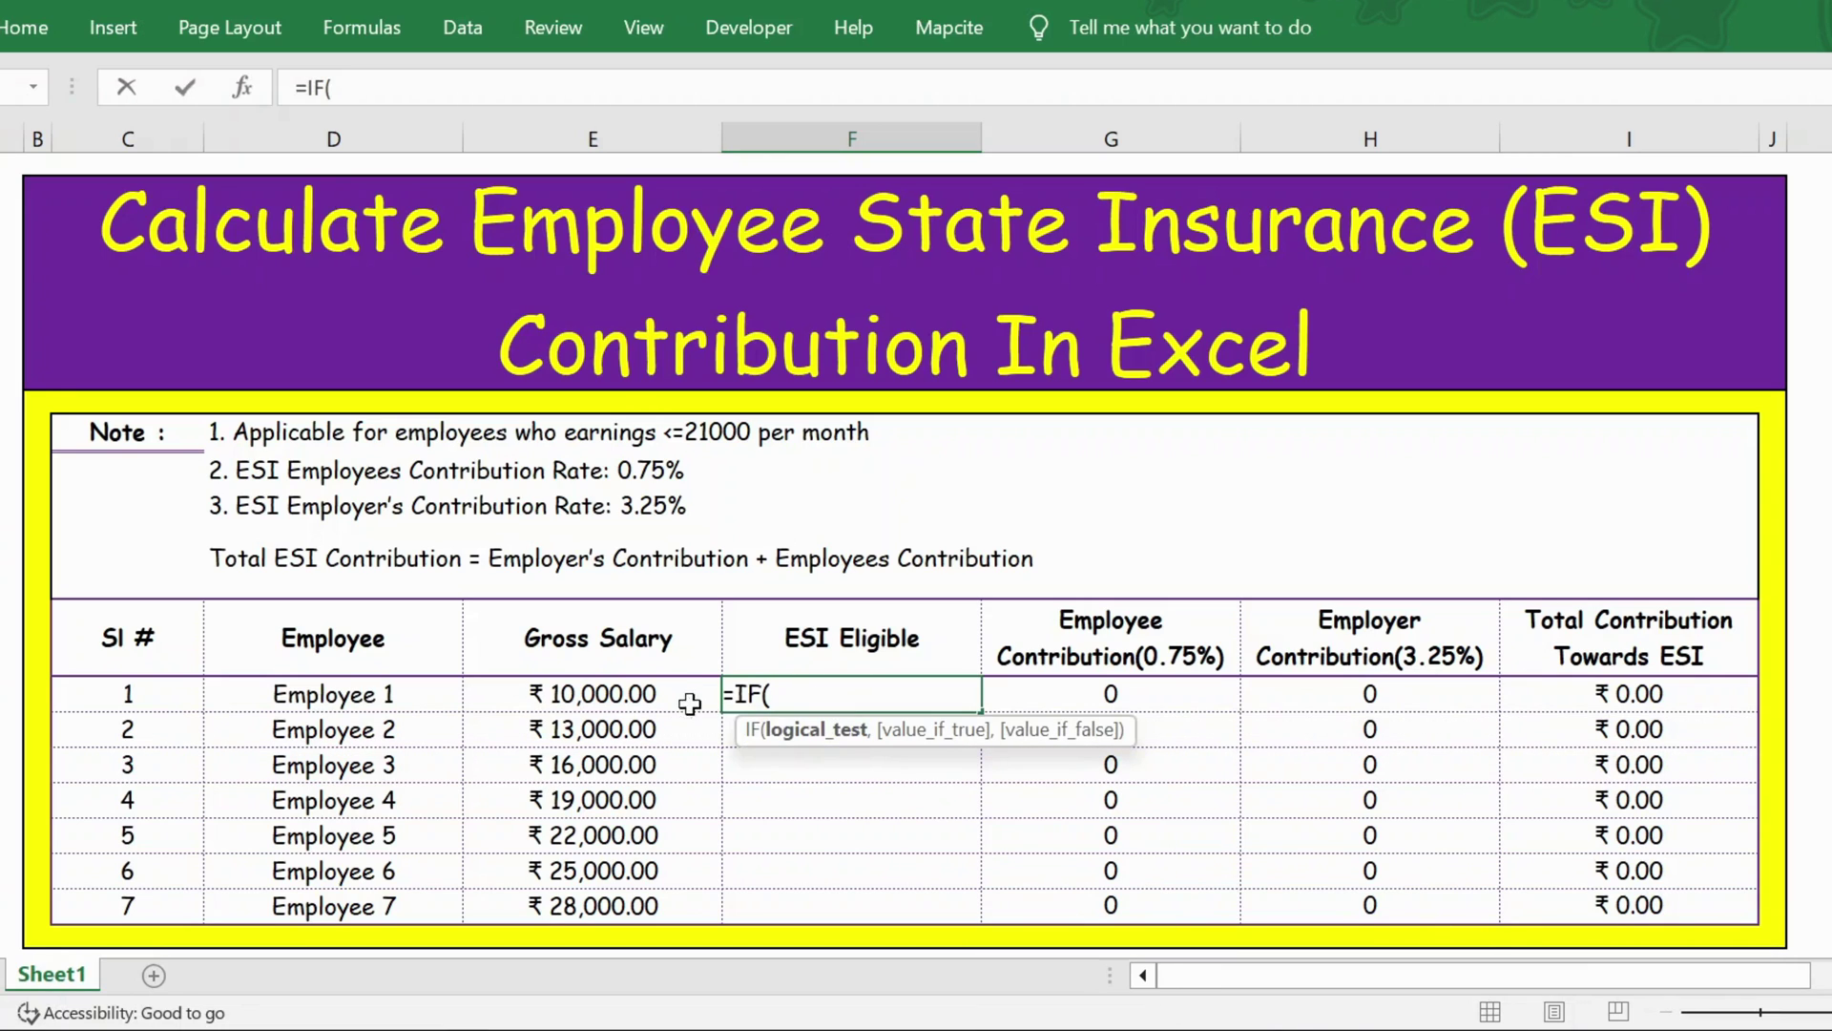
click(617, 681)
text(<)
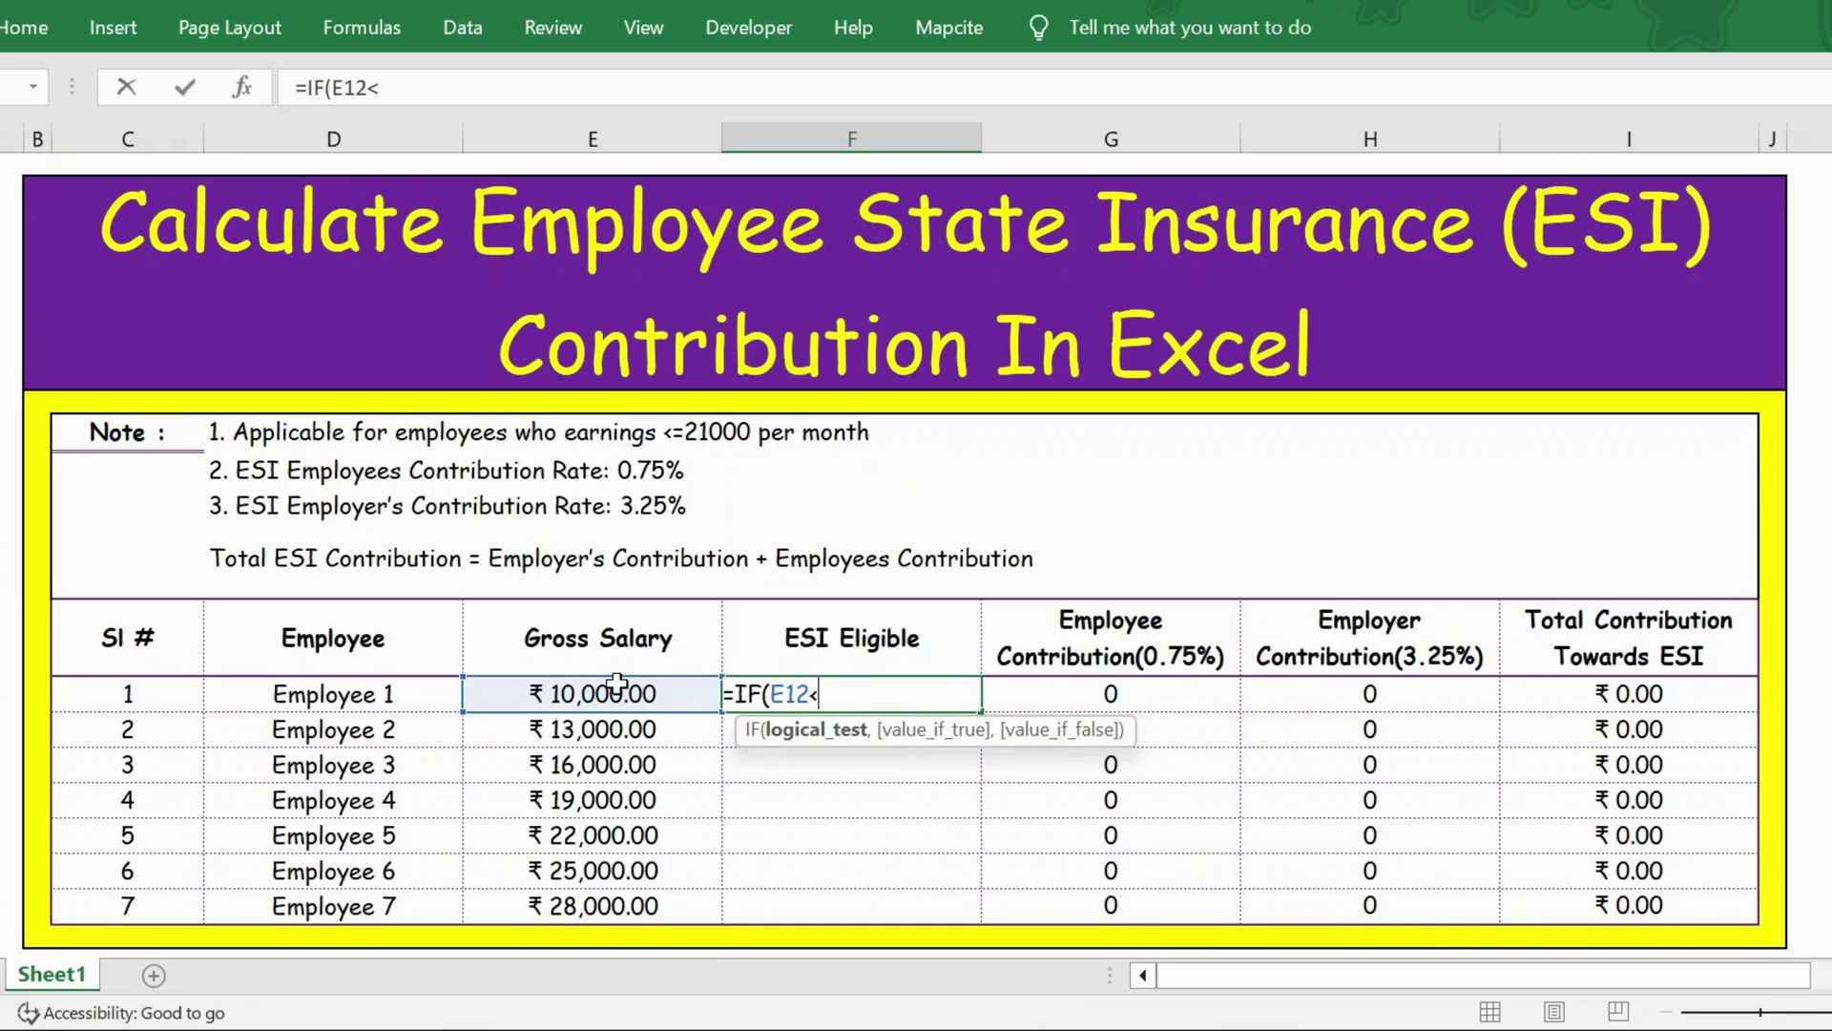
text(=21000,)
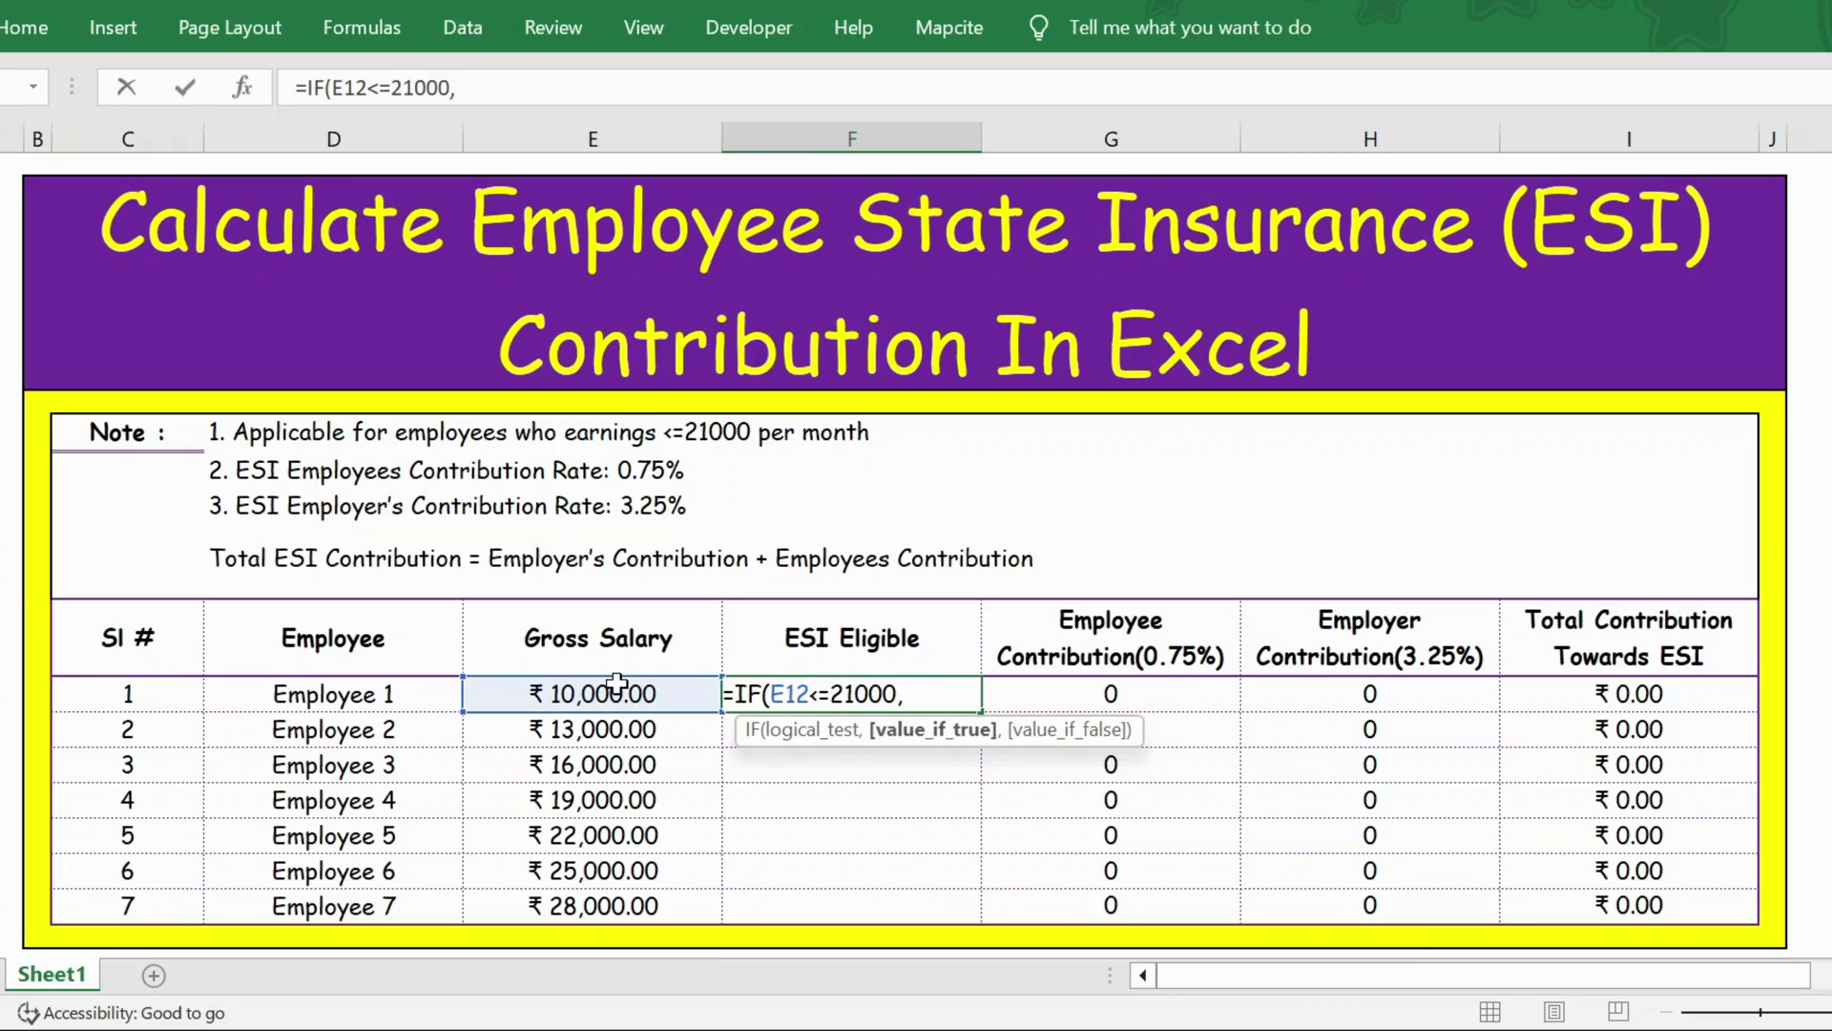
text("Eligib)
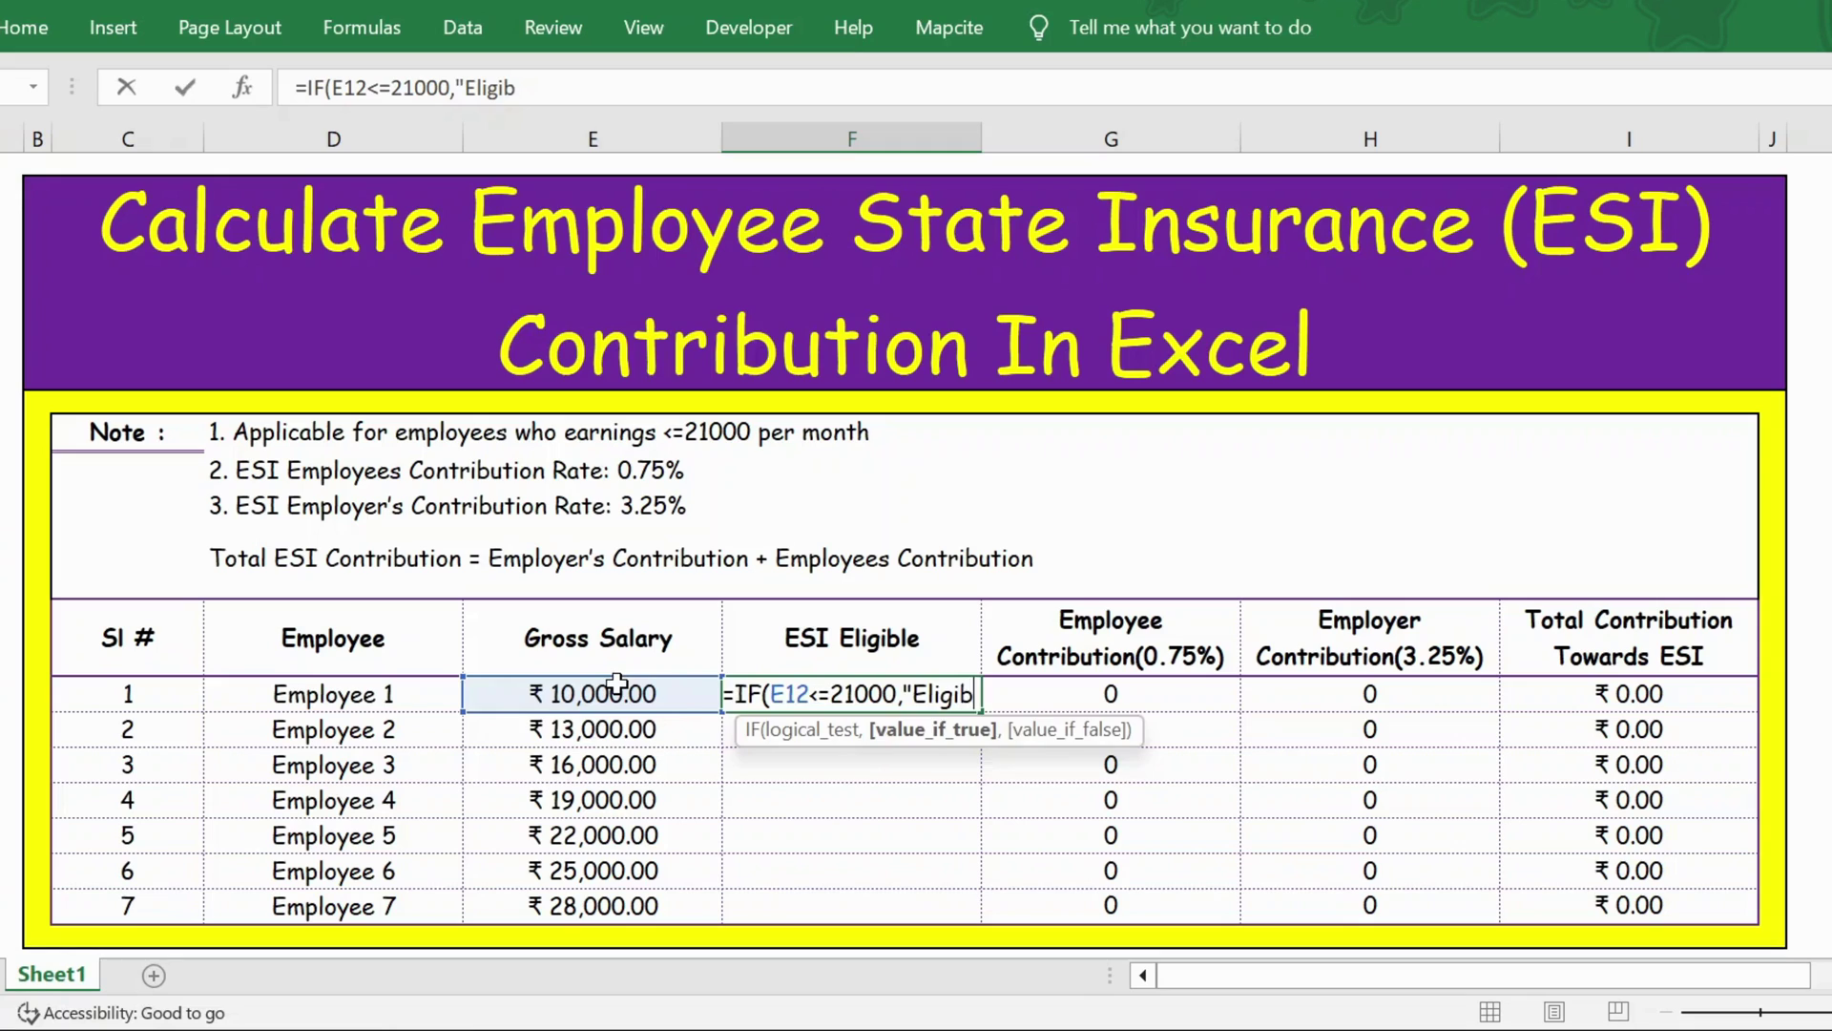
text(le",)
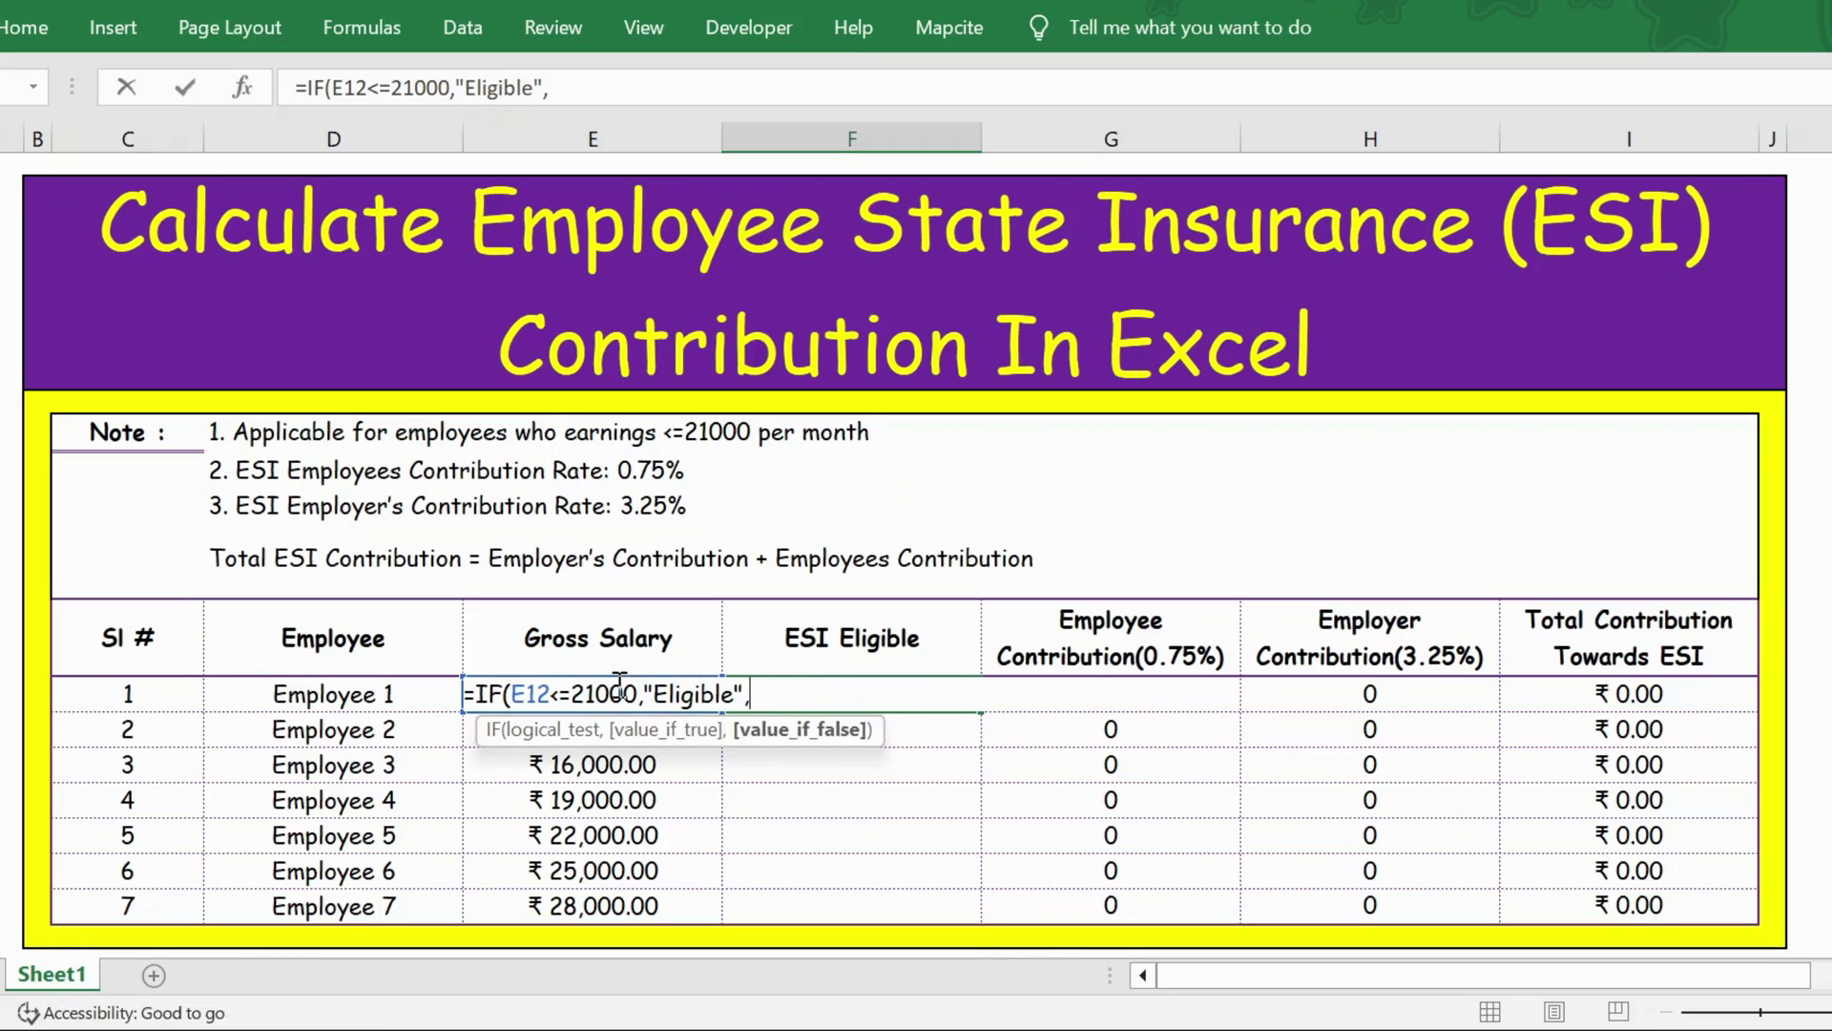
text("Not Eligible")
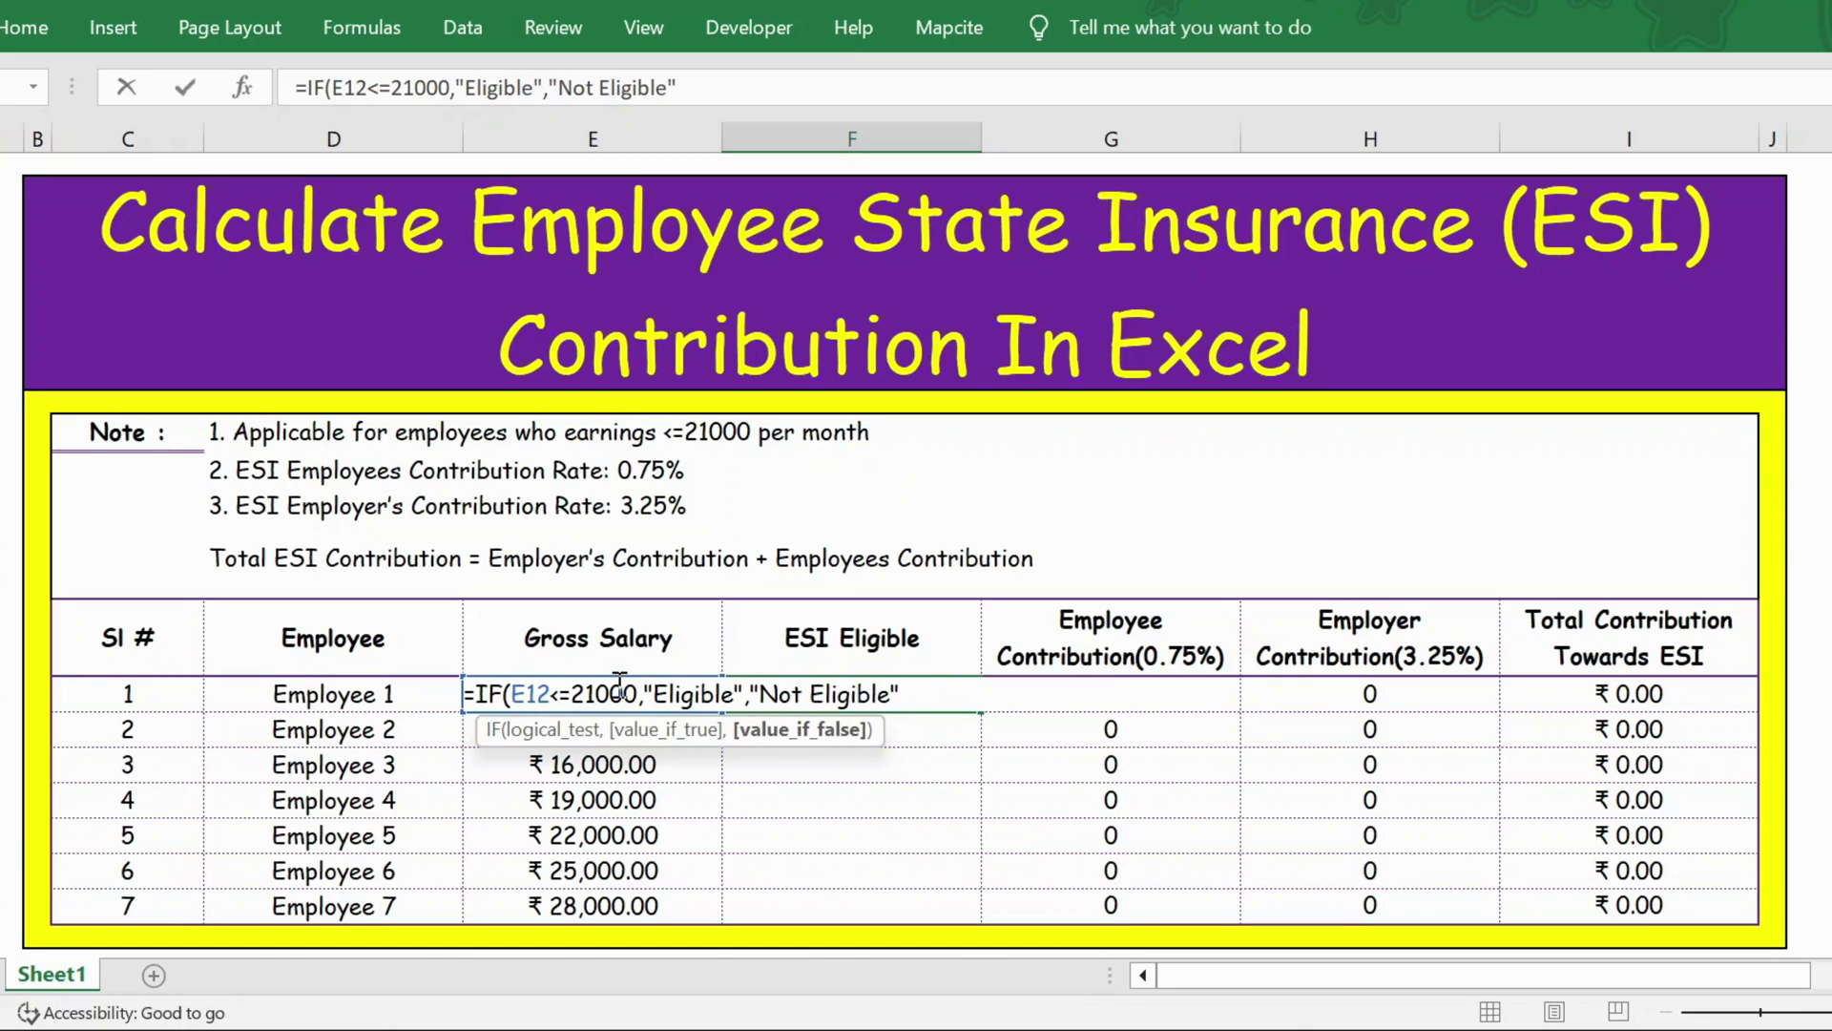
text())
key(Return)
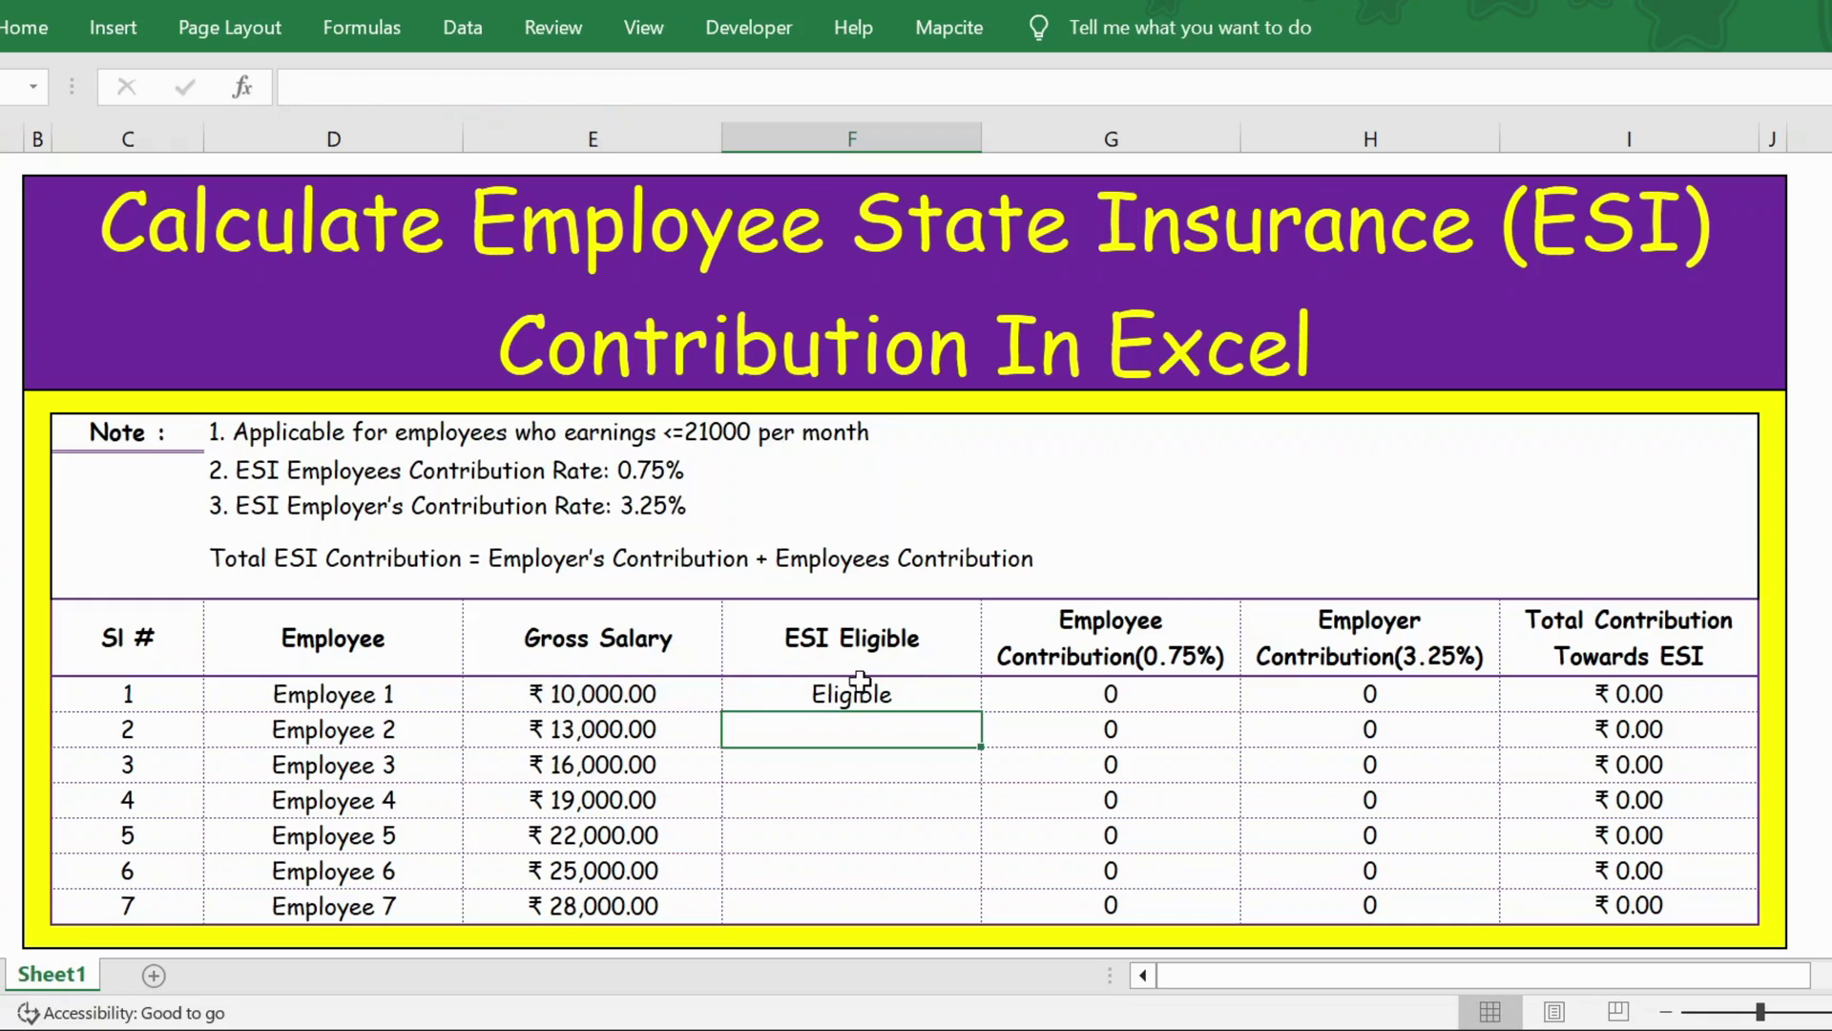
- Fill the eligibility formula from F12 down through Employee 7's row
click(876, 685)
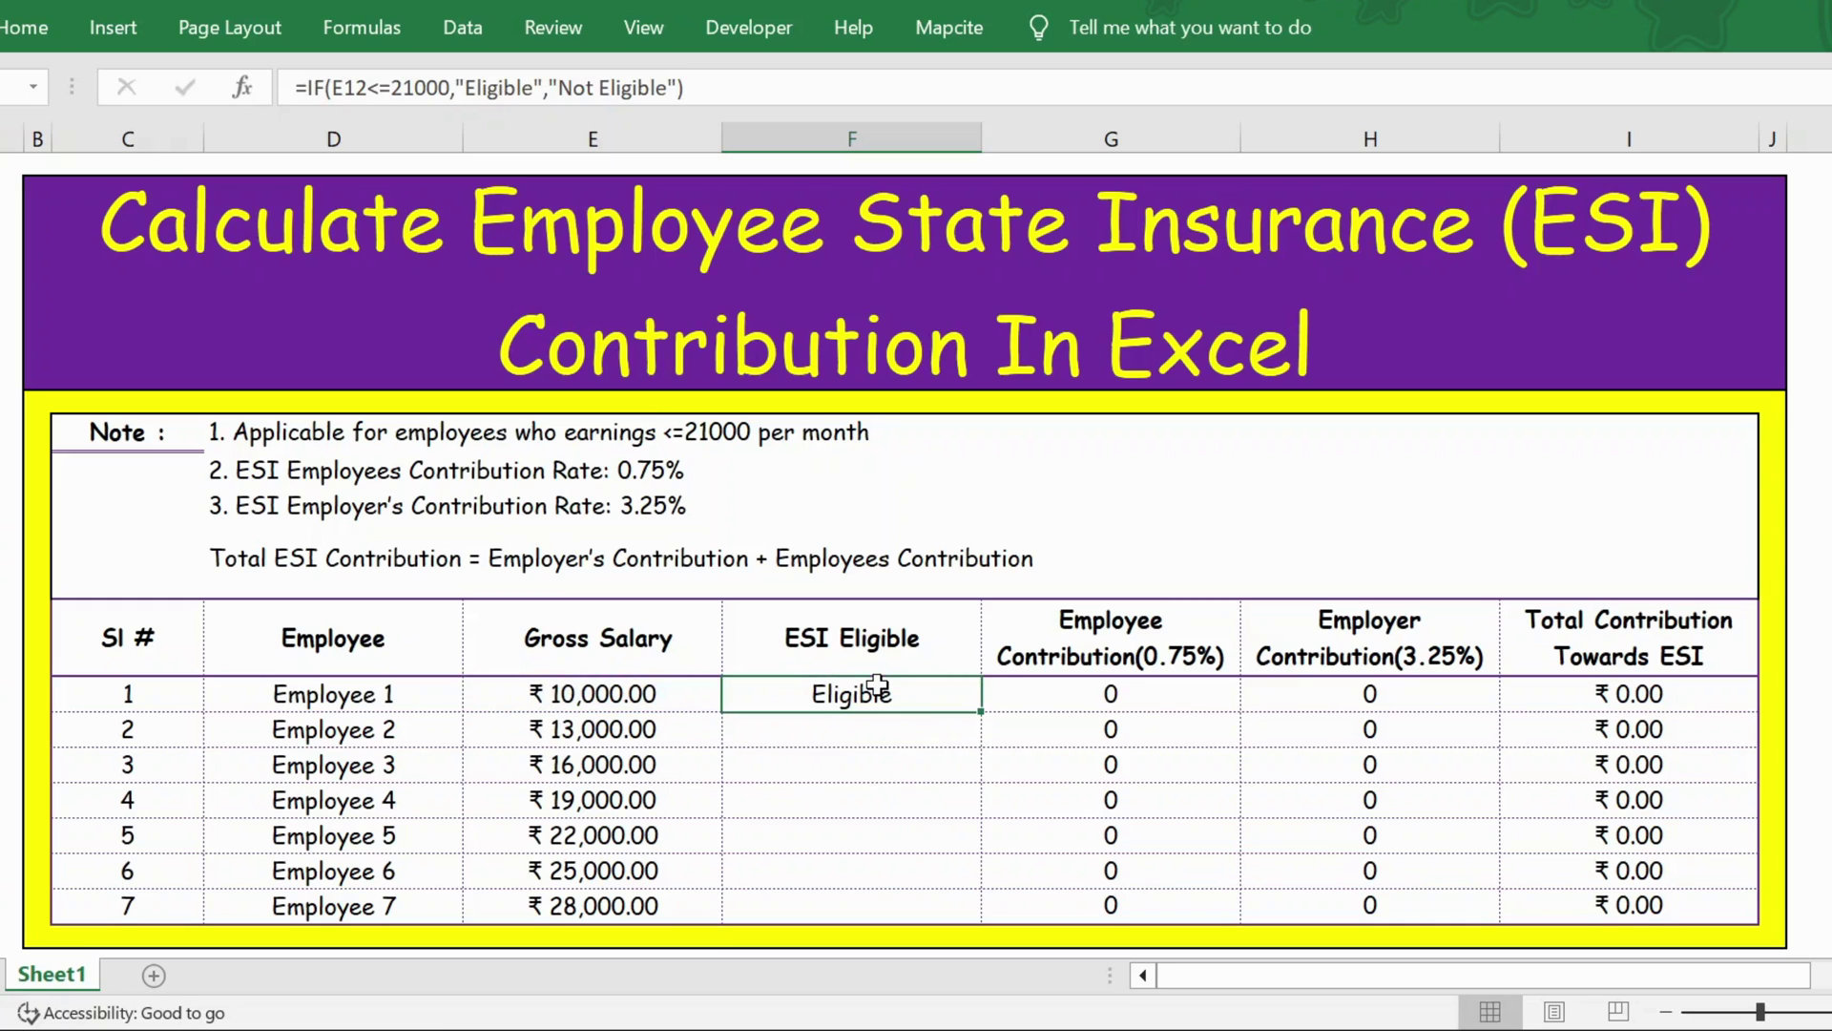
double_click(986, 714)
click(905, 695)
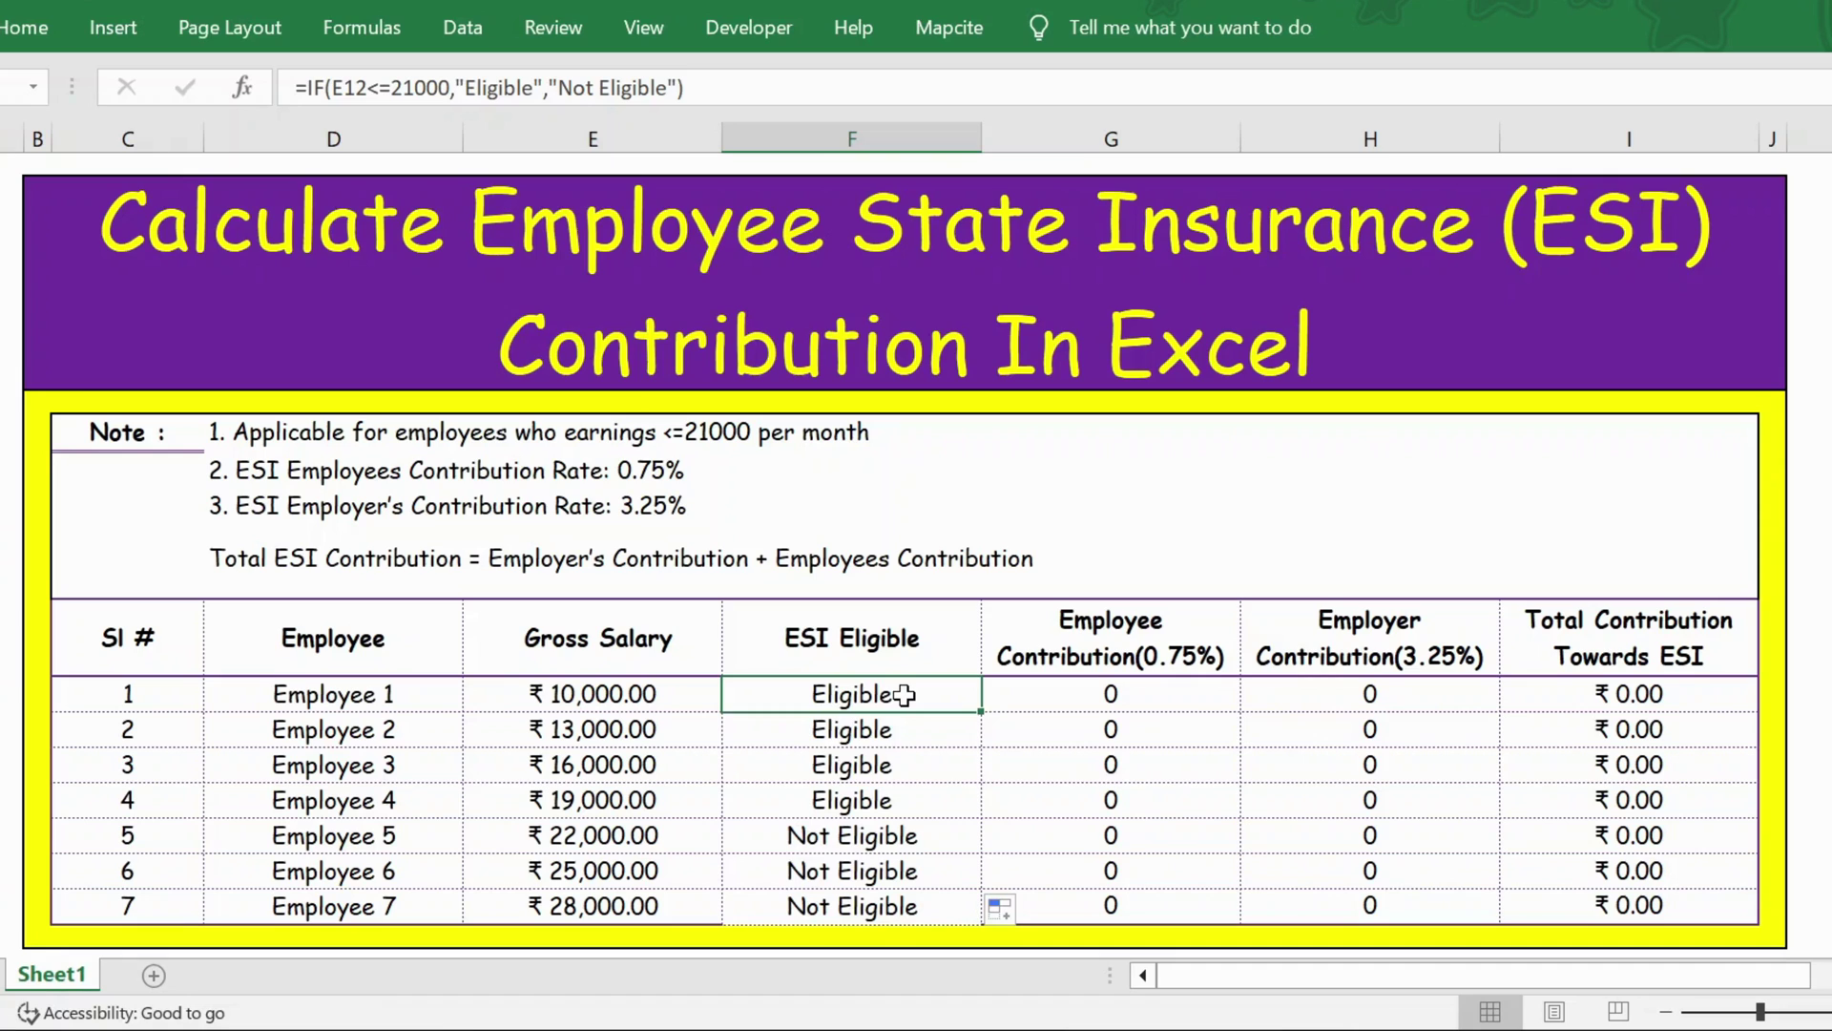
- Check the ESI eligibility results against gross salaries, first for Employees 1 to 4, and for Employees 5 to 7
key(Down)
key(Down)
key(Down)
key(Down)
key(Up)
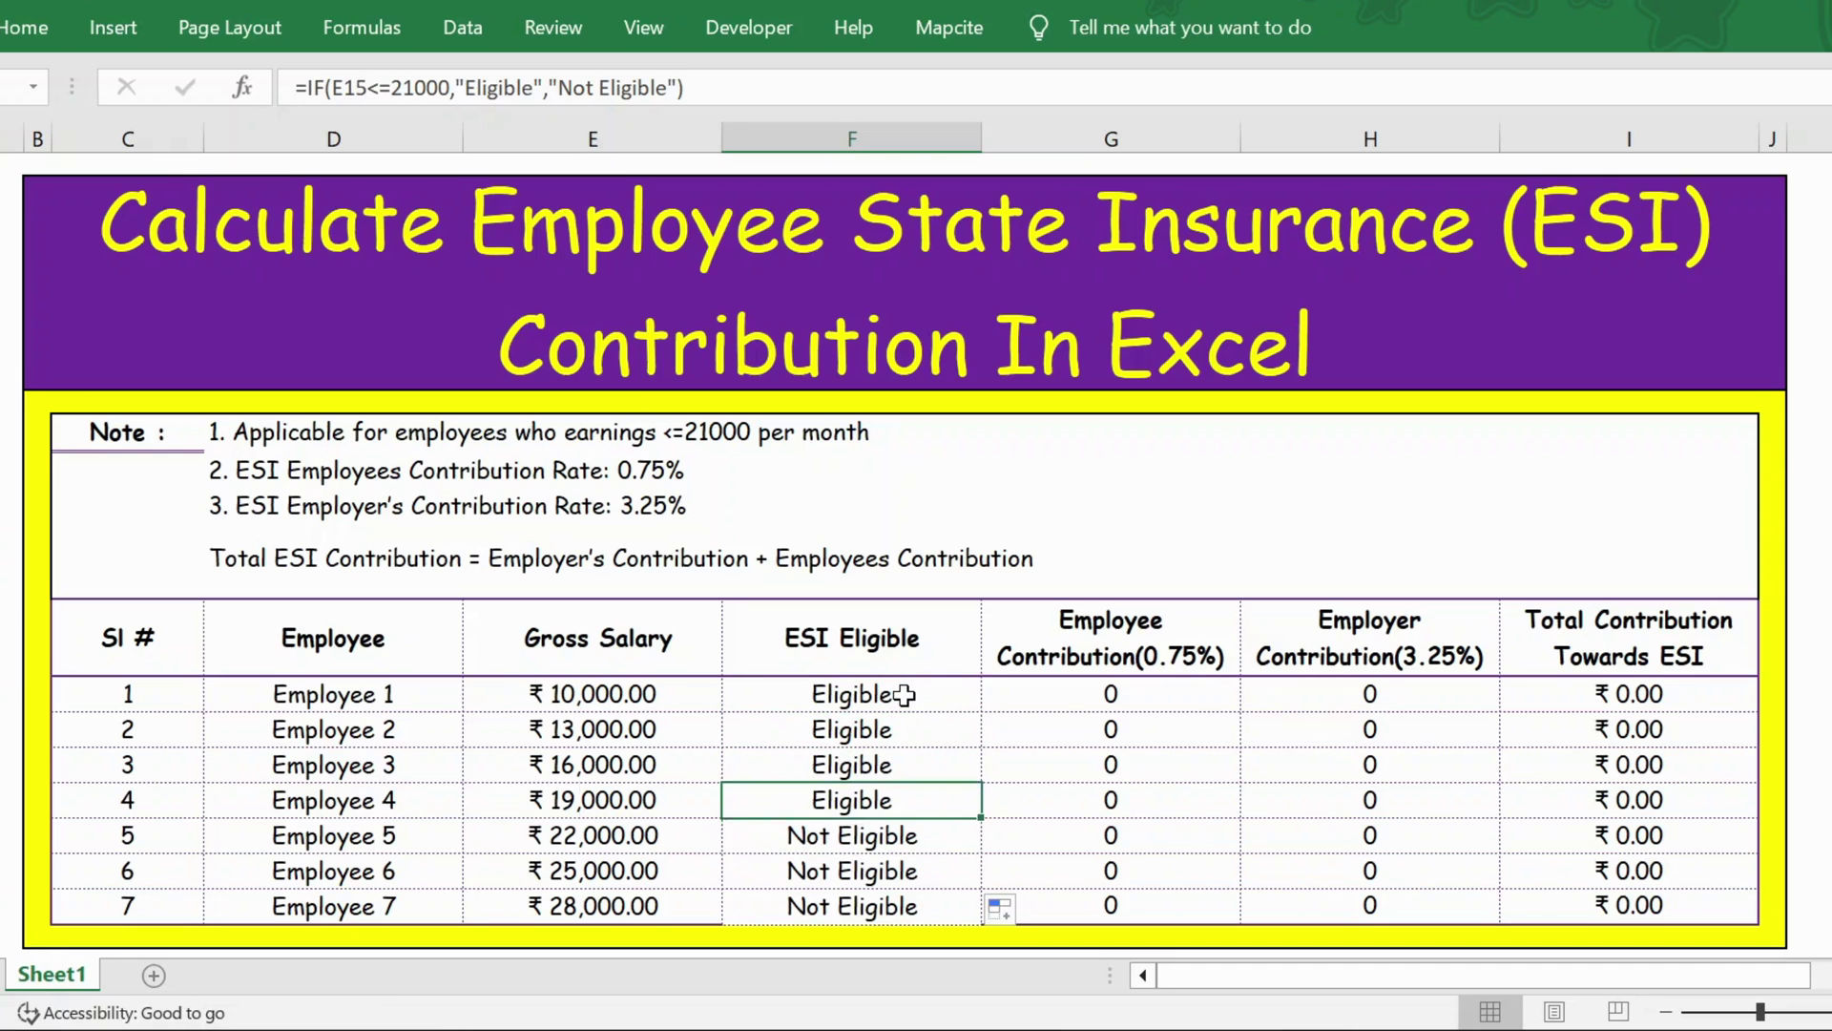
key(Left)
key(shift+space)
key(shift+Up)
key(shift+Up)
key(shift+Up)
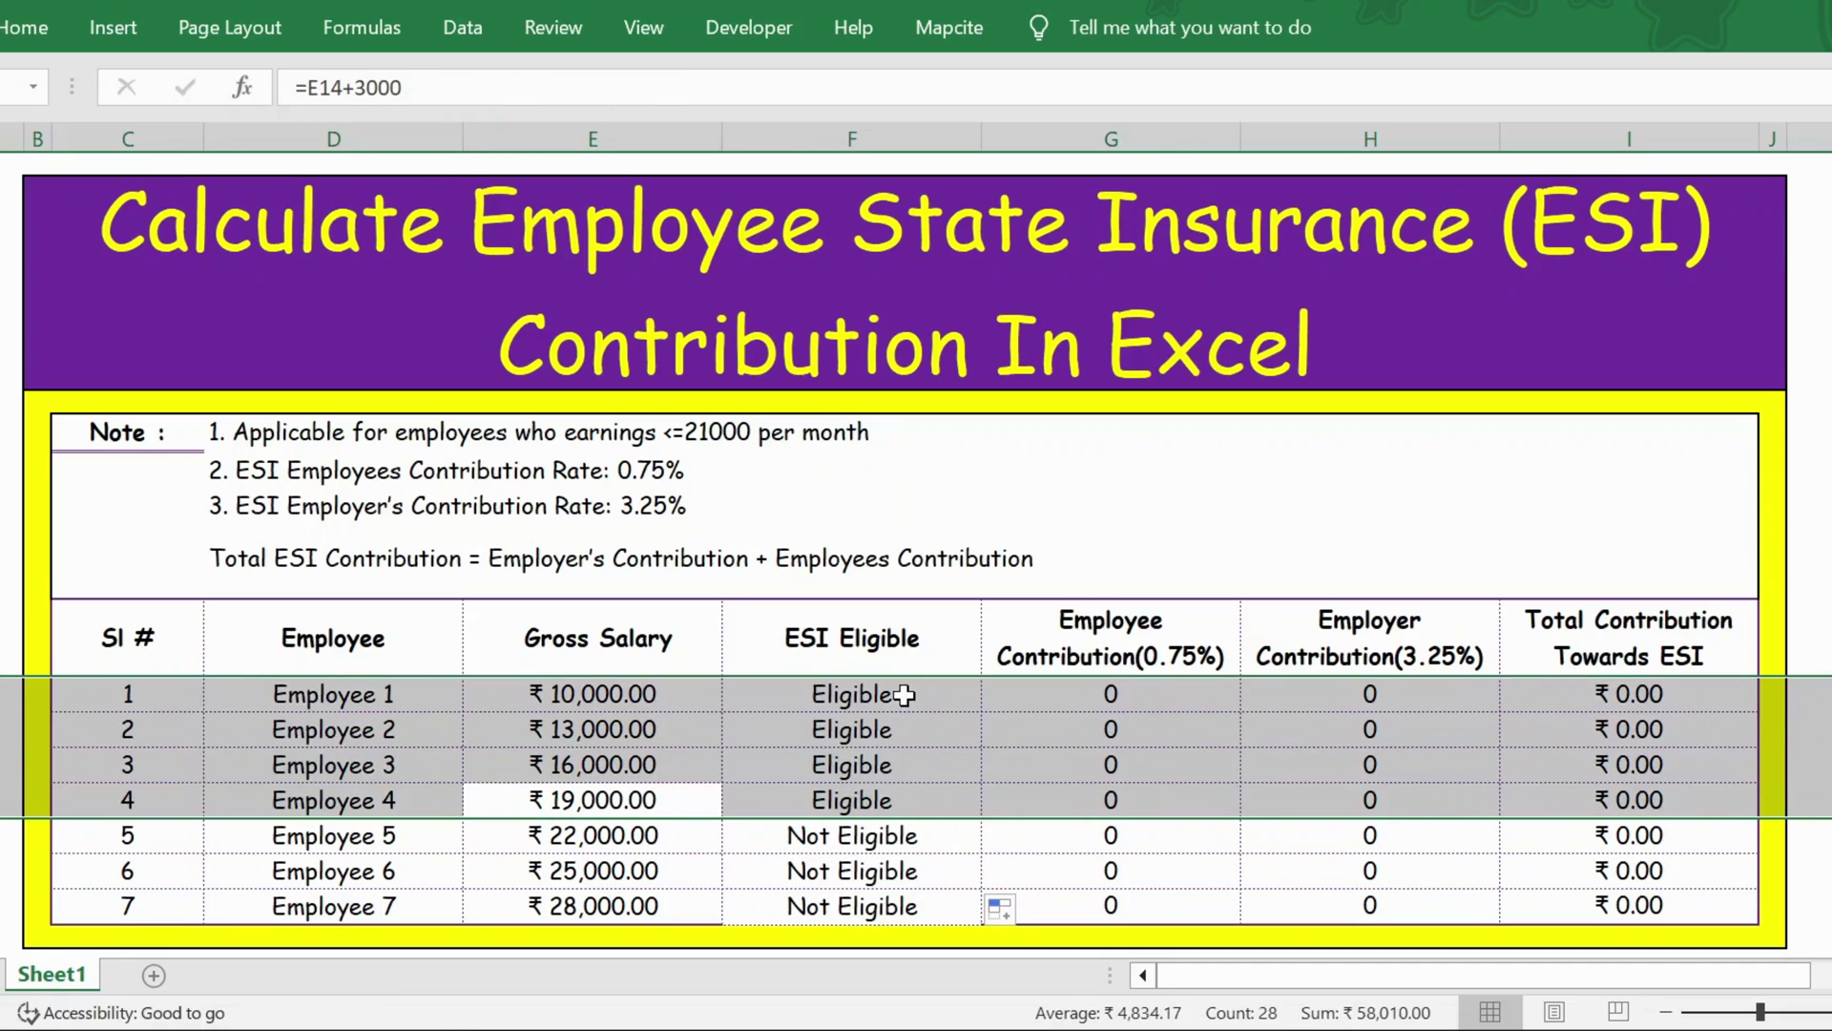
click(843, 804)
click(811, 850)
key(shift+space)
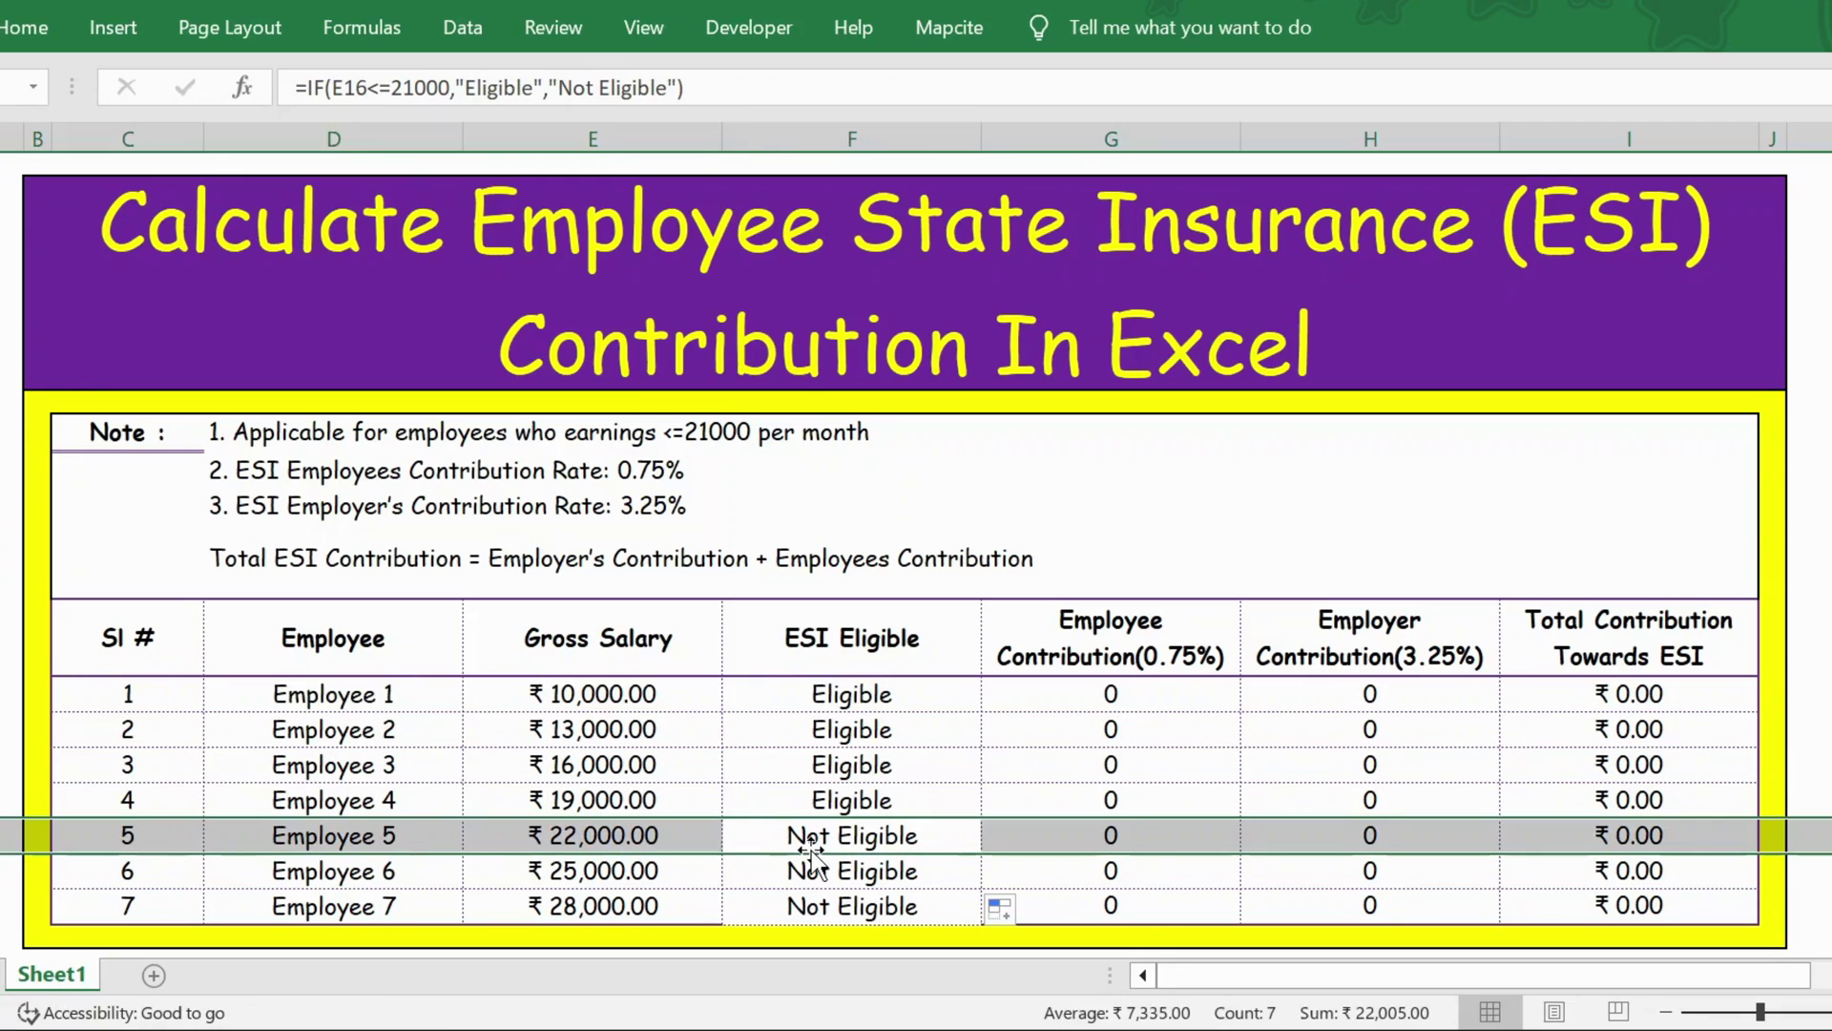
key(shift+Down)
key(shift+Down)
click(811, 850)
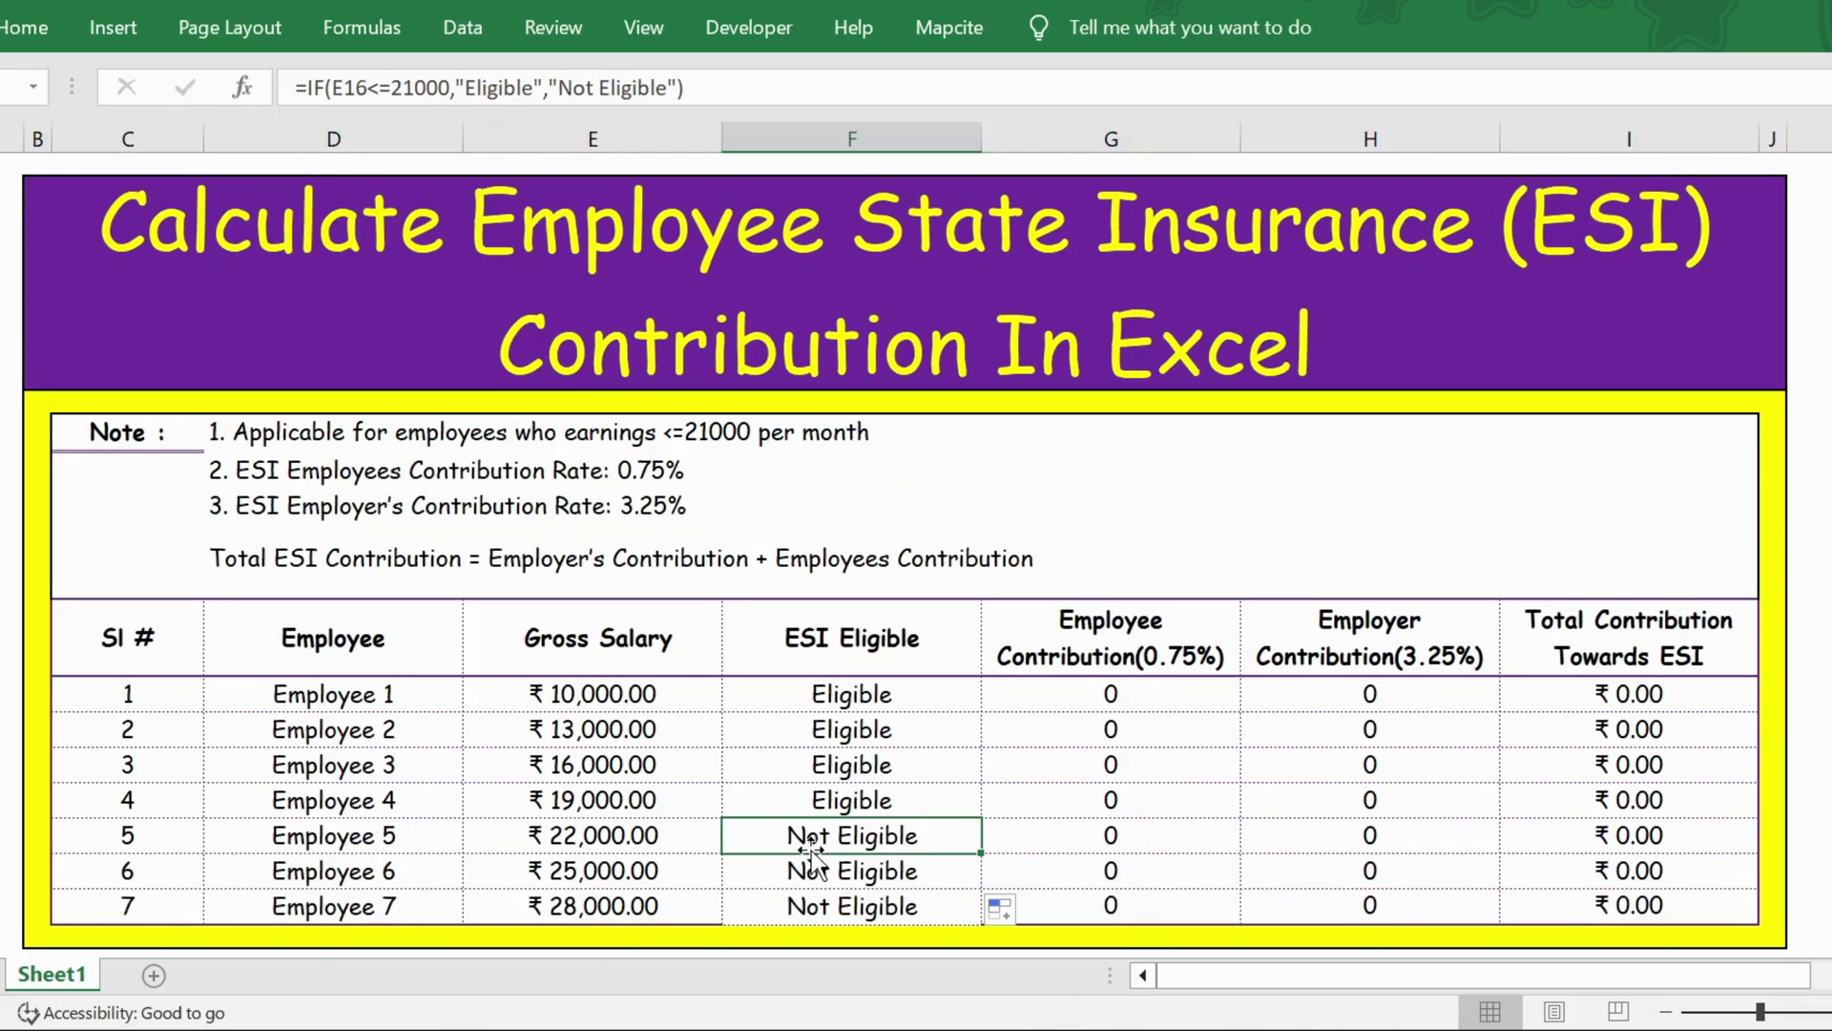
- Clear the existing employee and employer contribution formulas in G12:H18 for all seven employees
click(1087, 707)
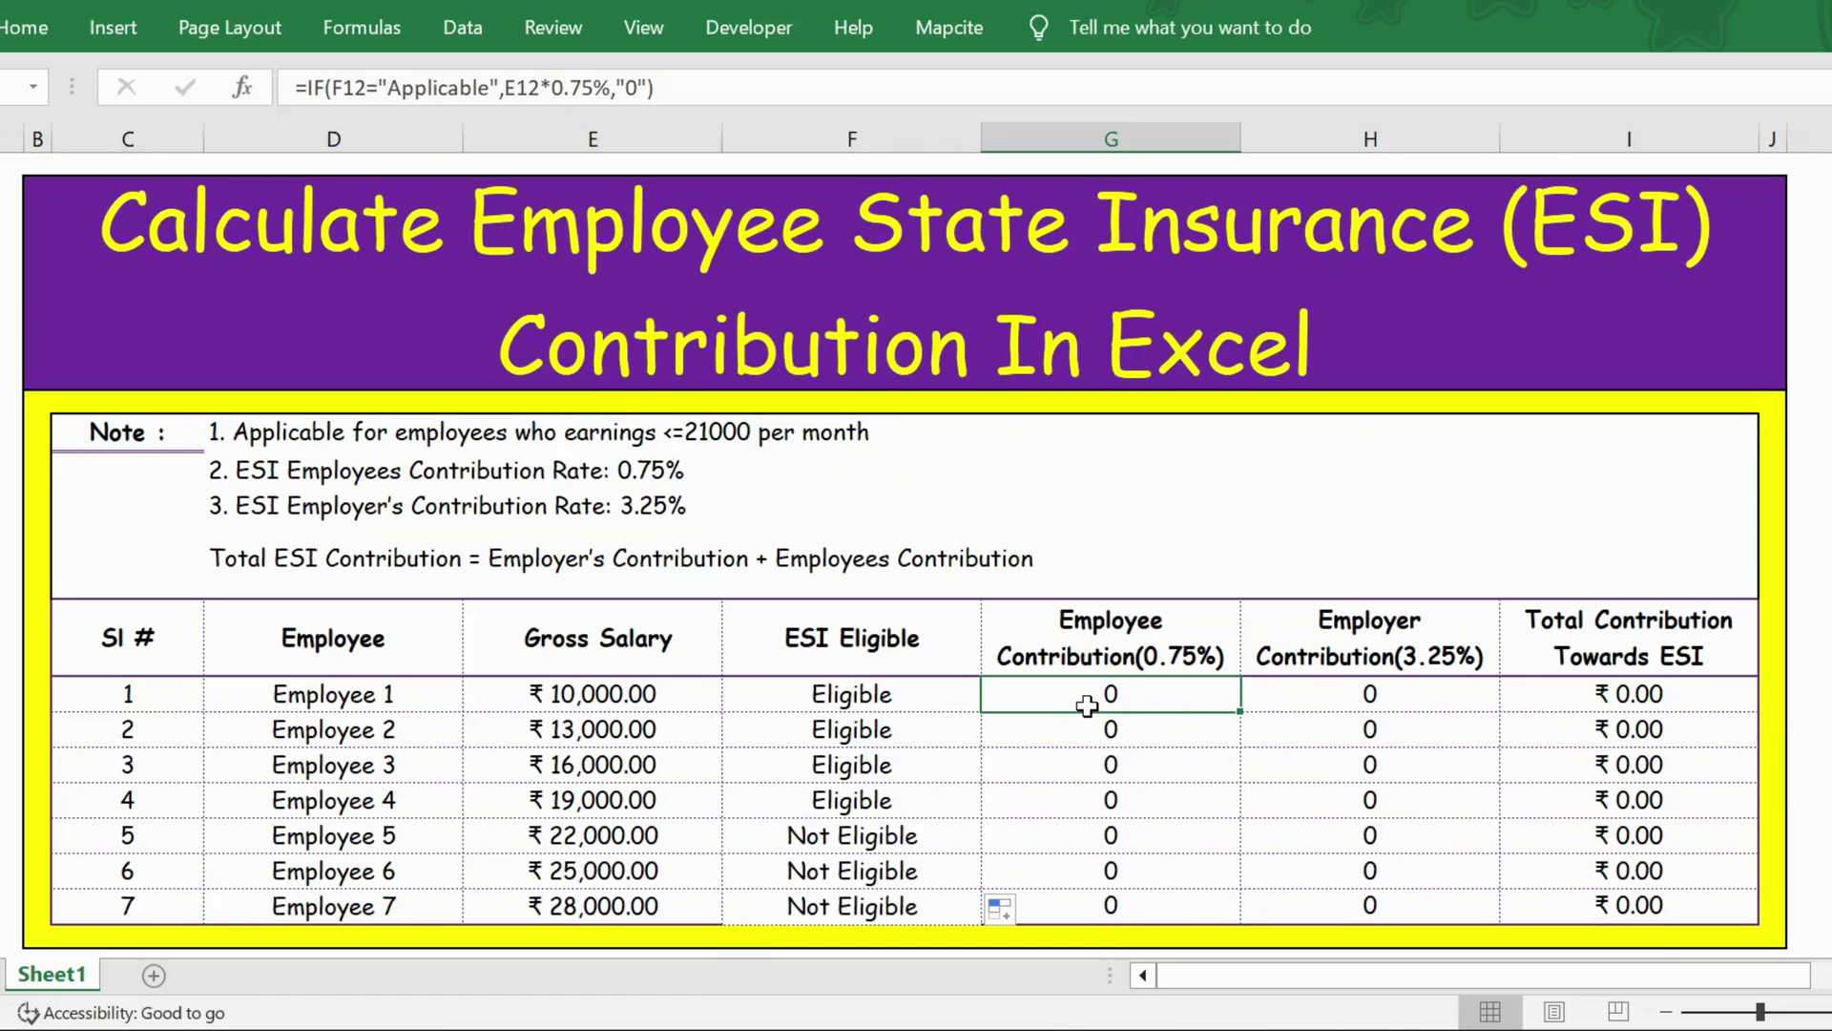
key(shift+Right)
key(shift+Down)
key(shift+Down)
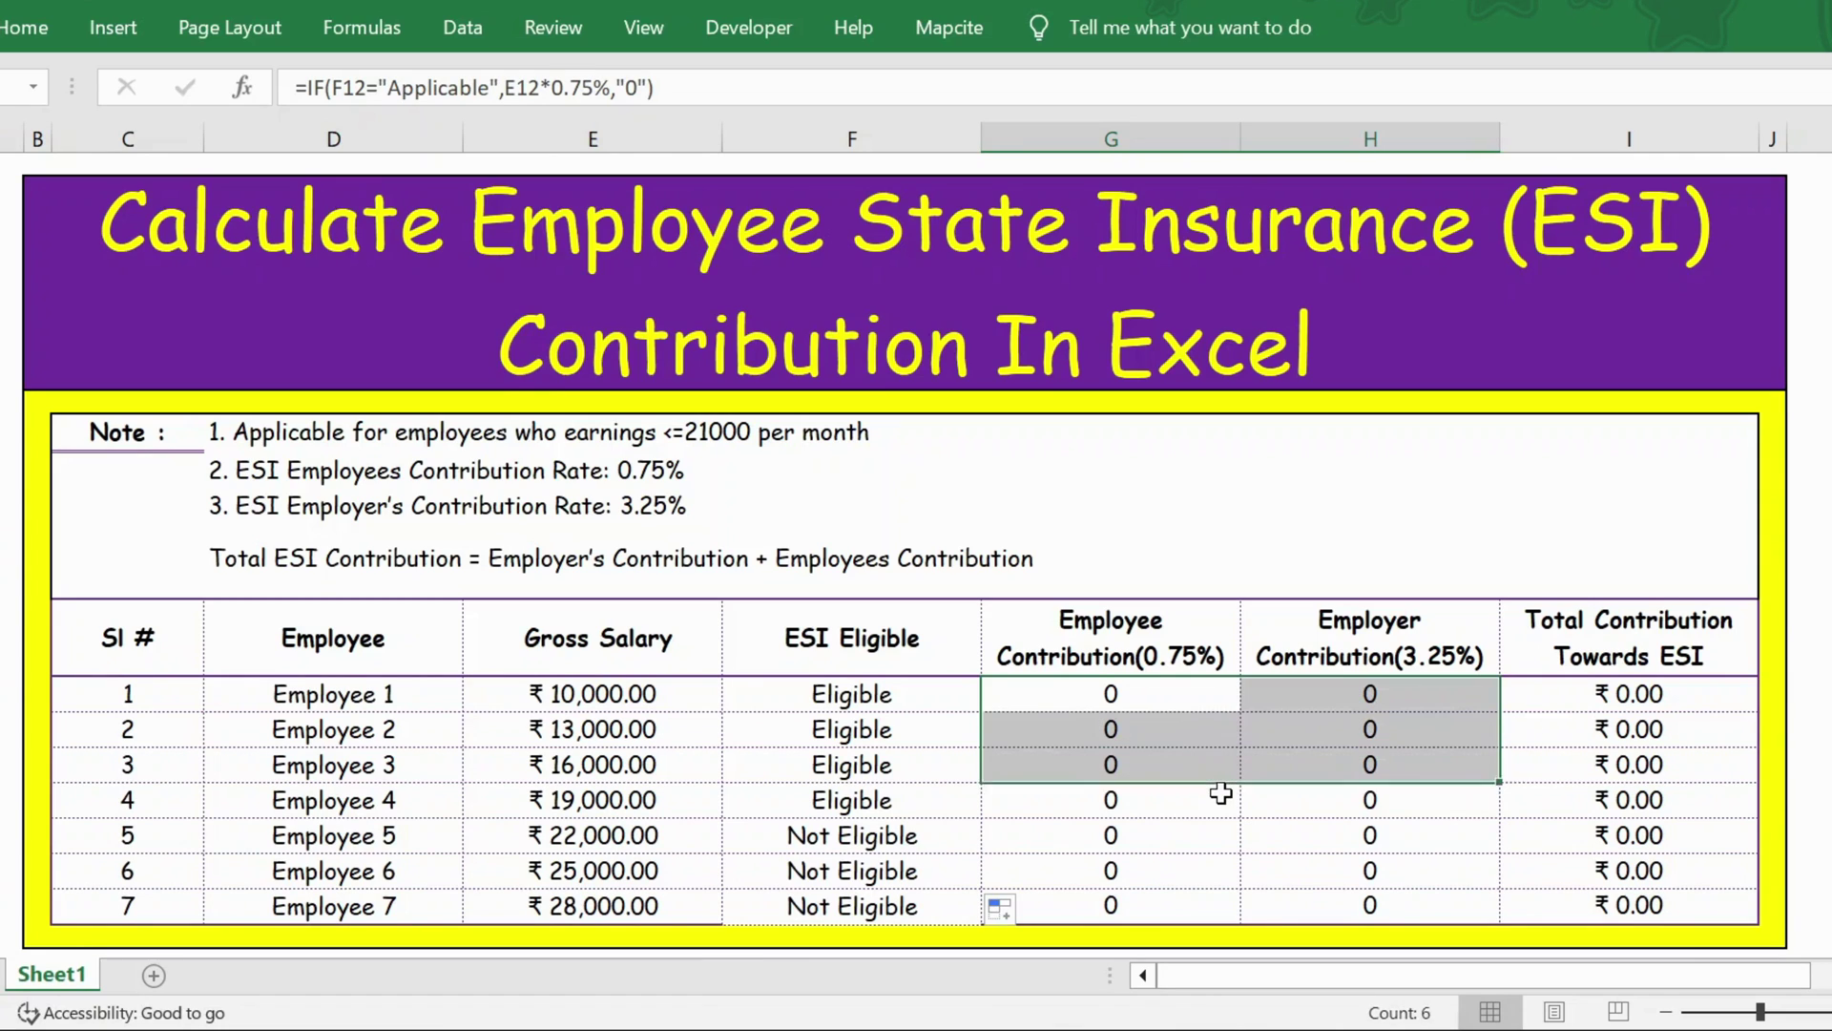
key(shift+Down)
key(shift+Down)
key(shift+Down)
key(shift+Down)
key(Delete)
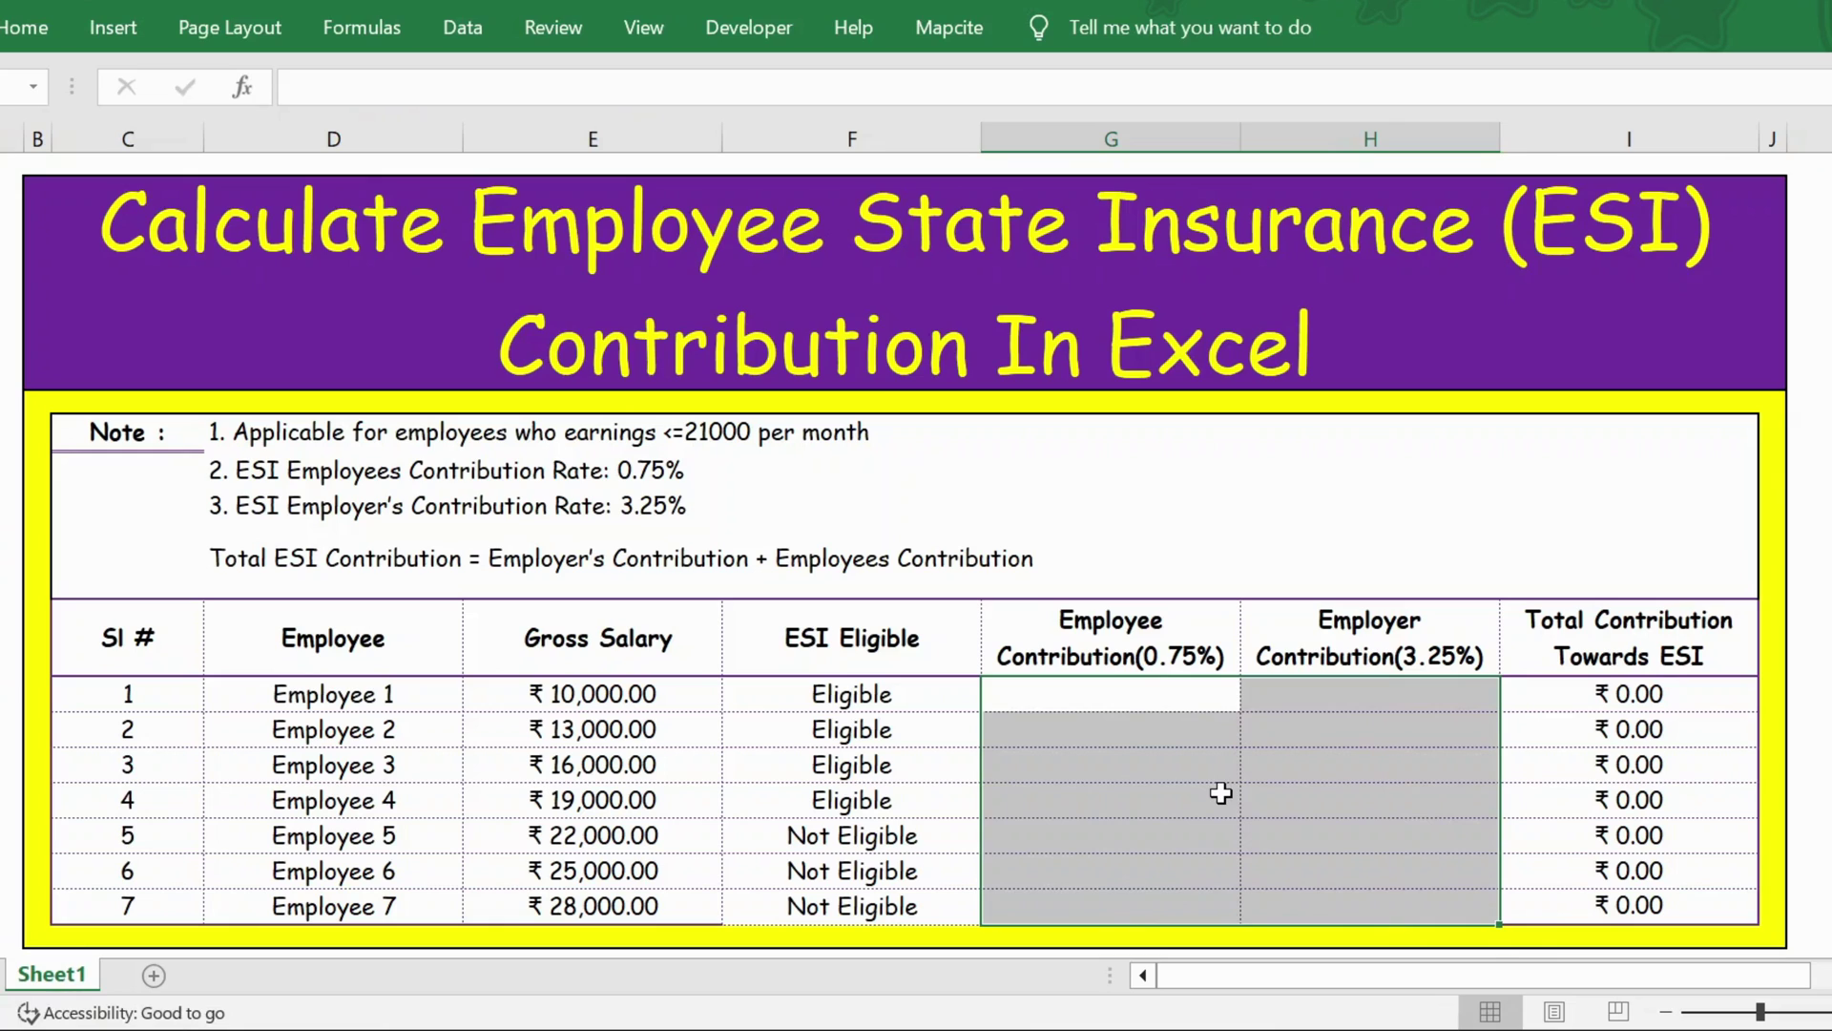
- Enter =IF(F12="Eligible",E12*0.75%,0) in G12 as the employee contribution formula for Employee 1
click(1142, 661)
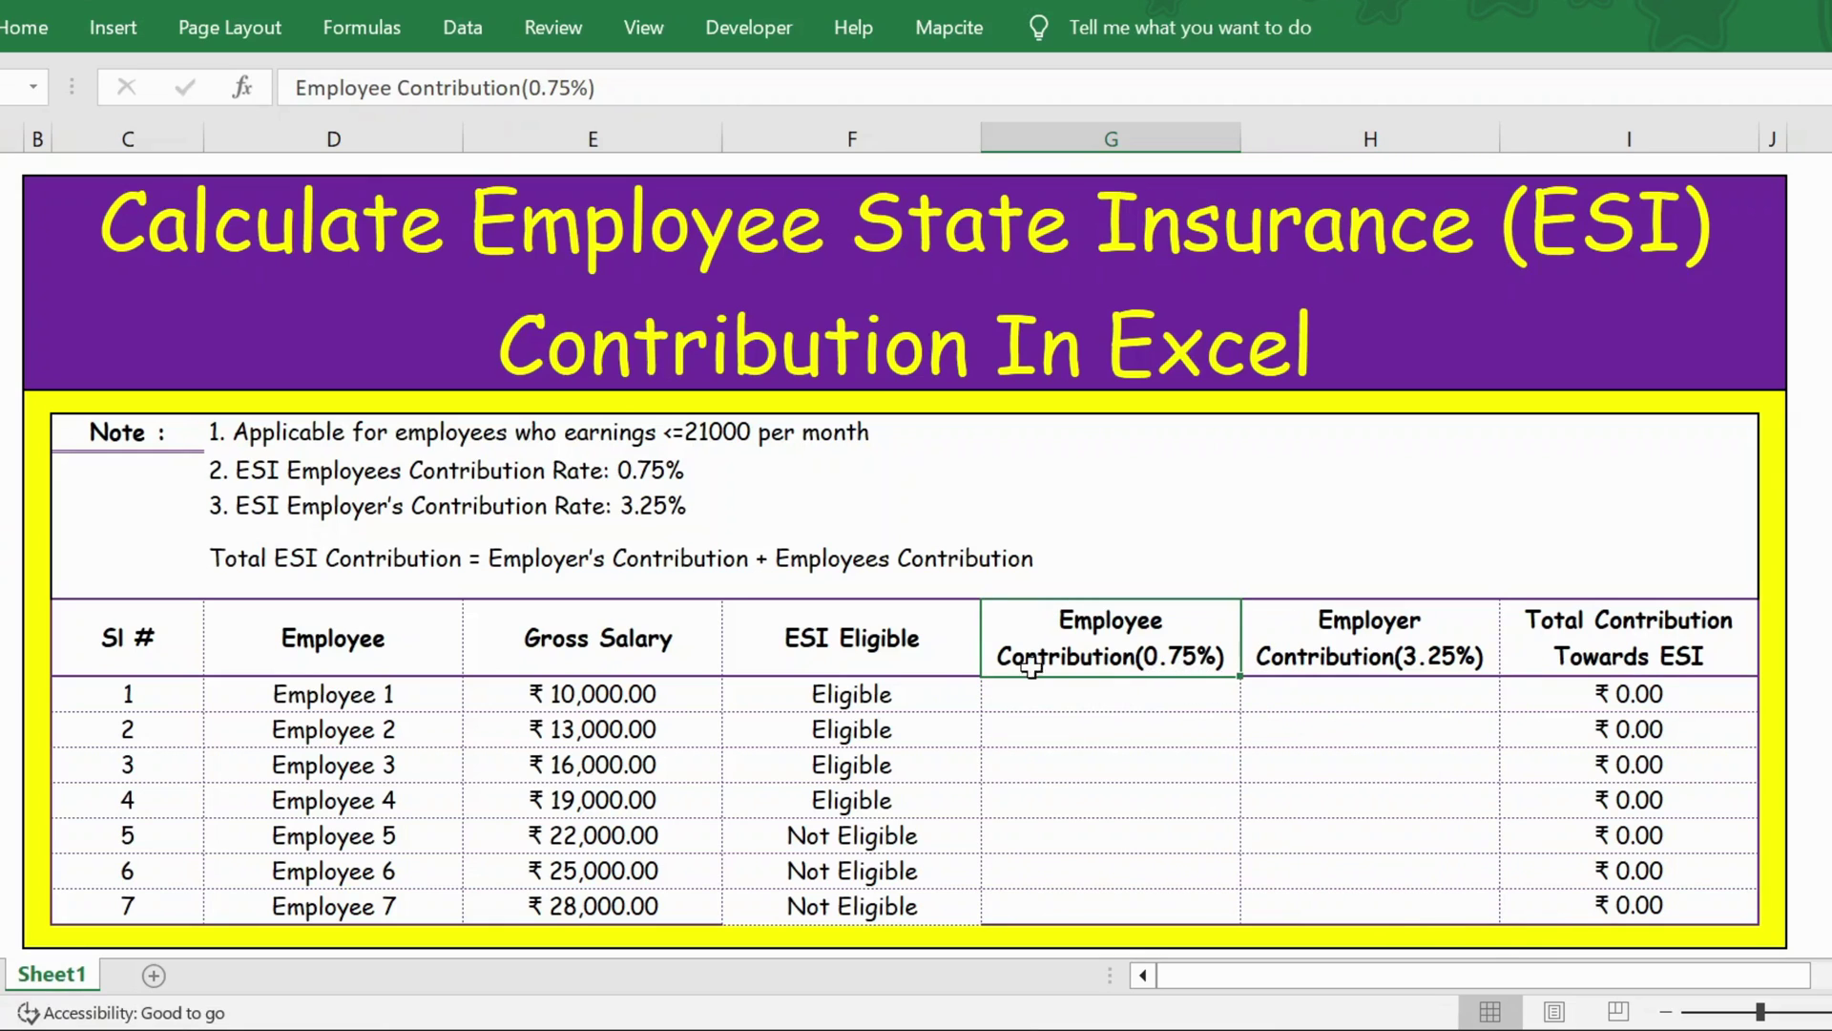
click(1346, 657)
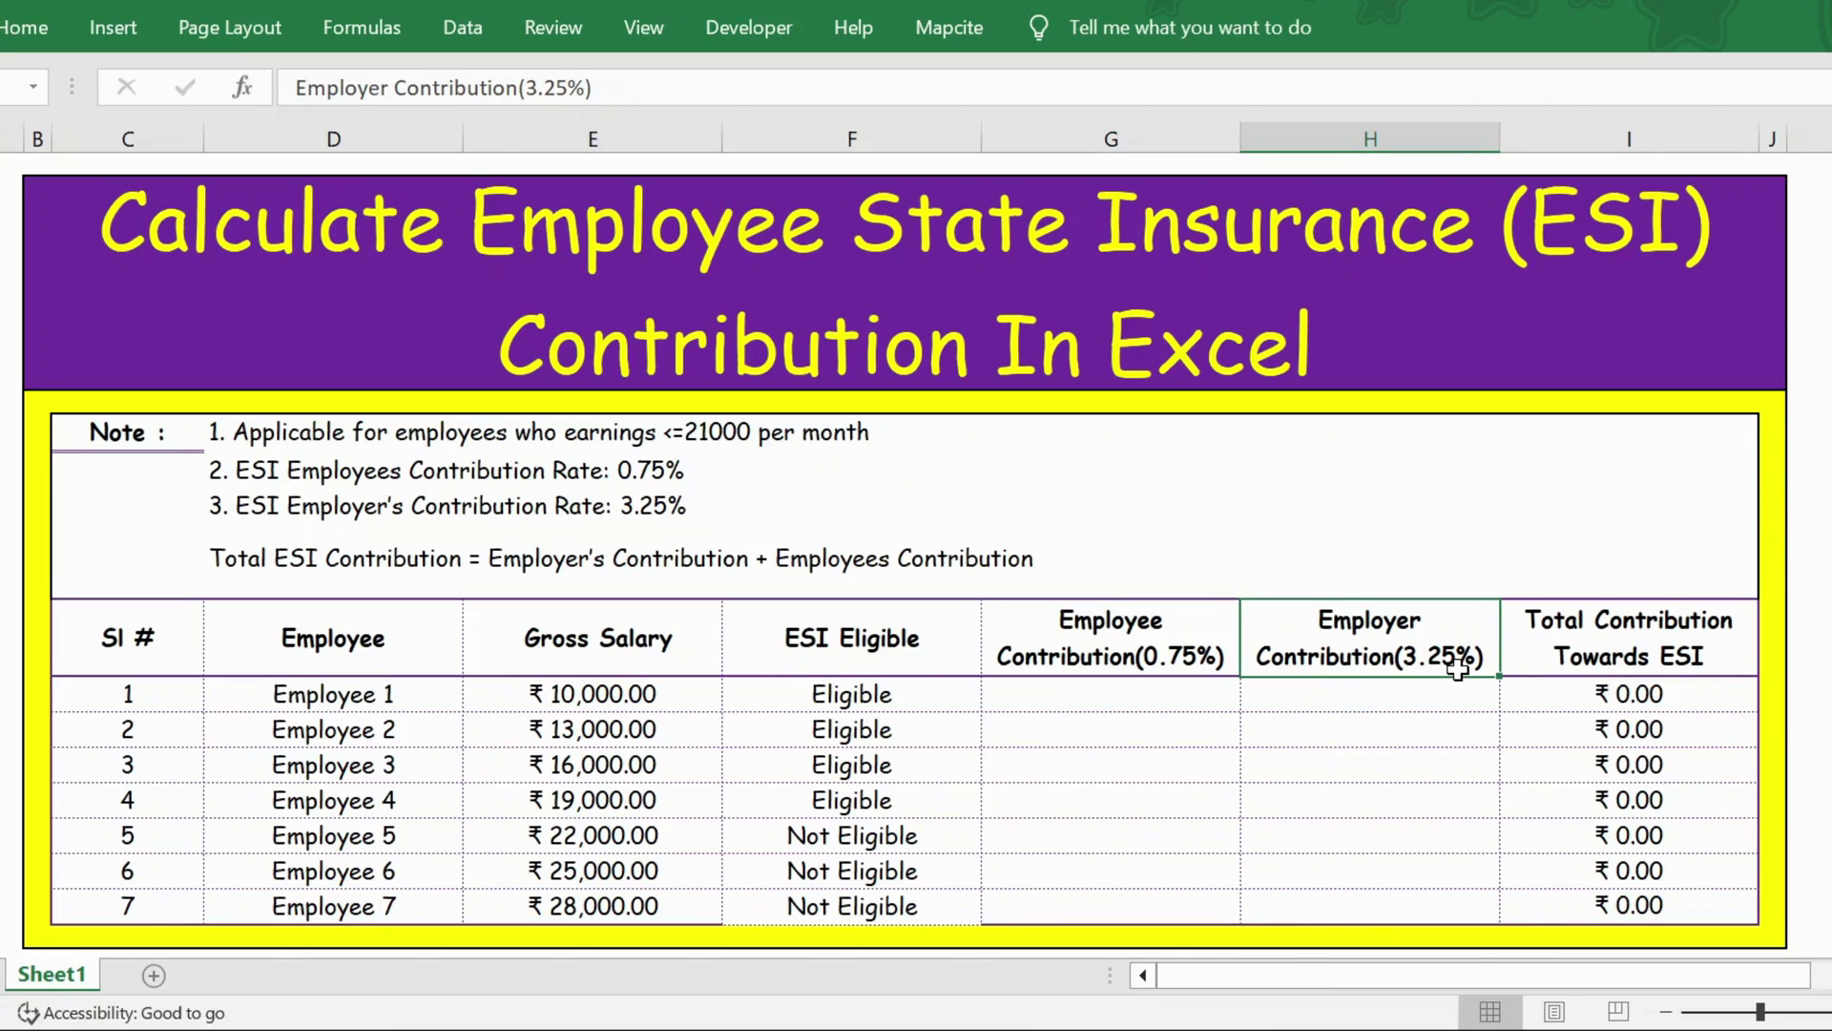
click(1106, 710)
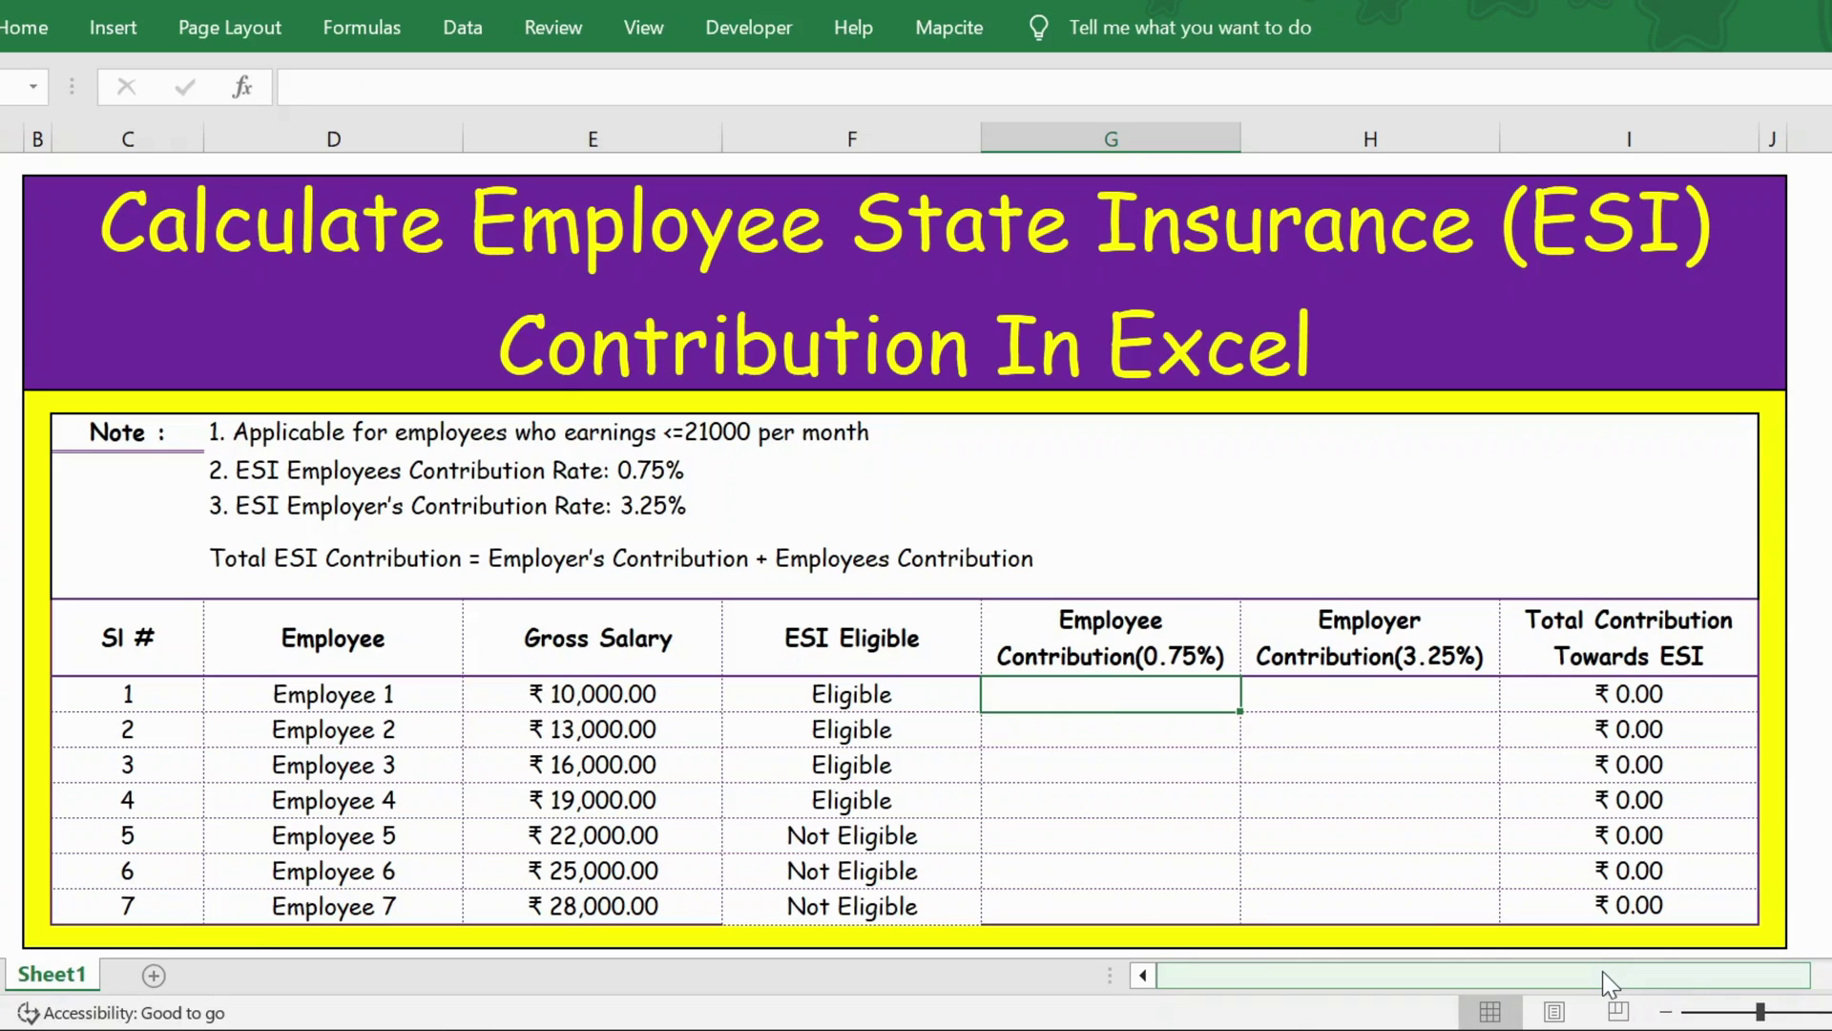
text(=IF()
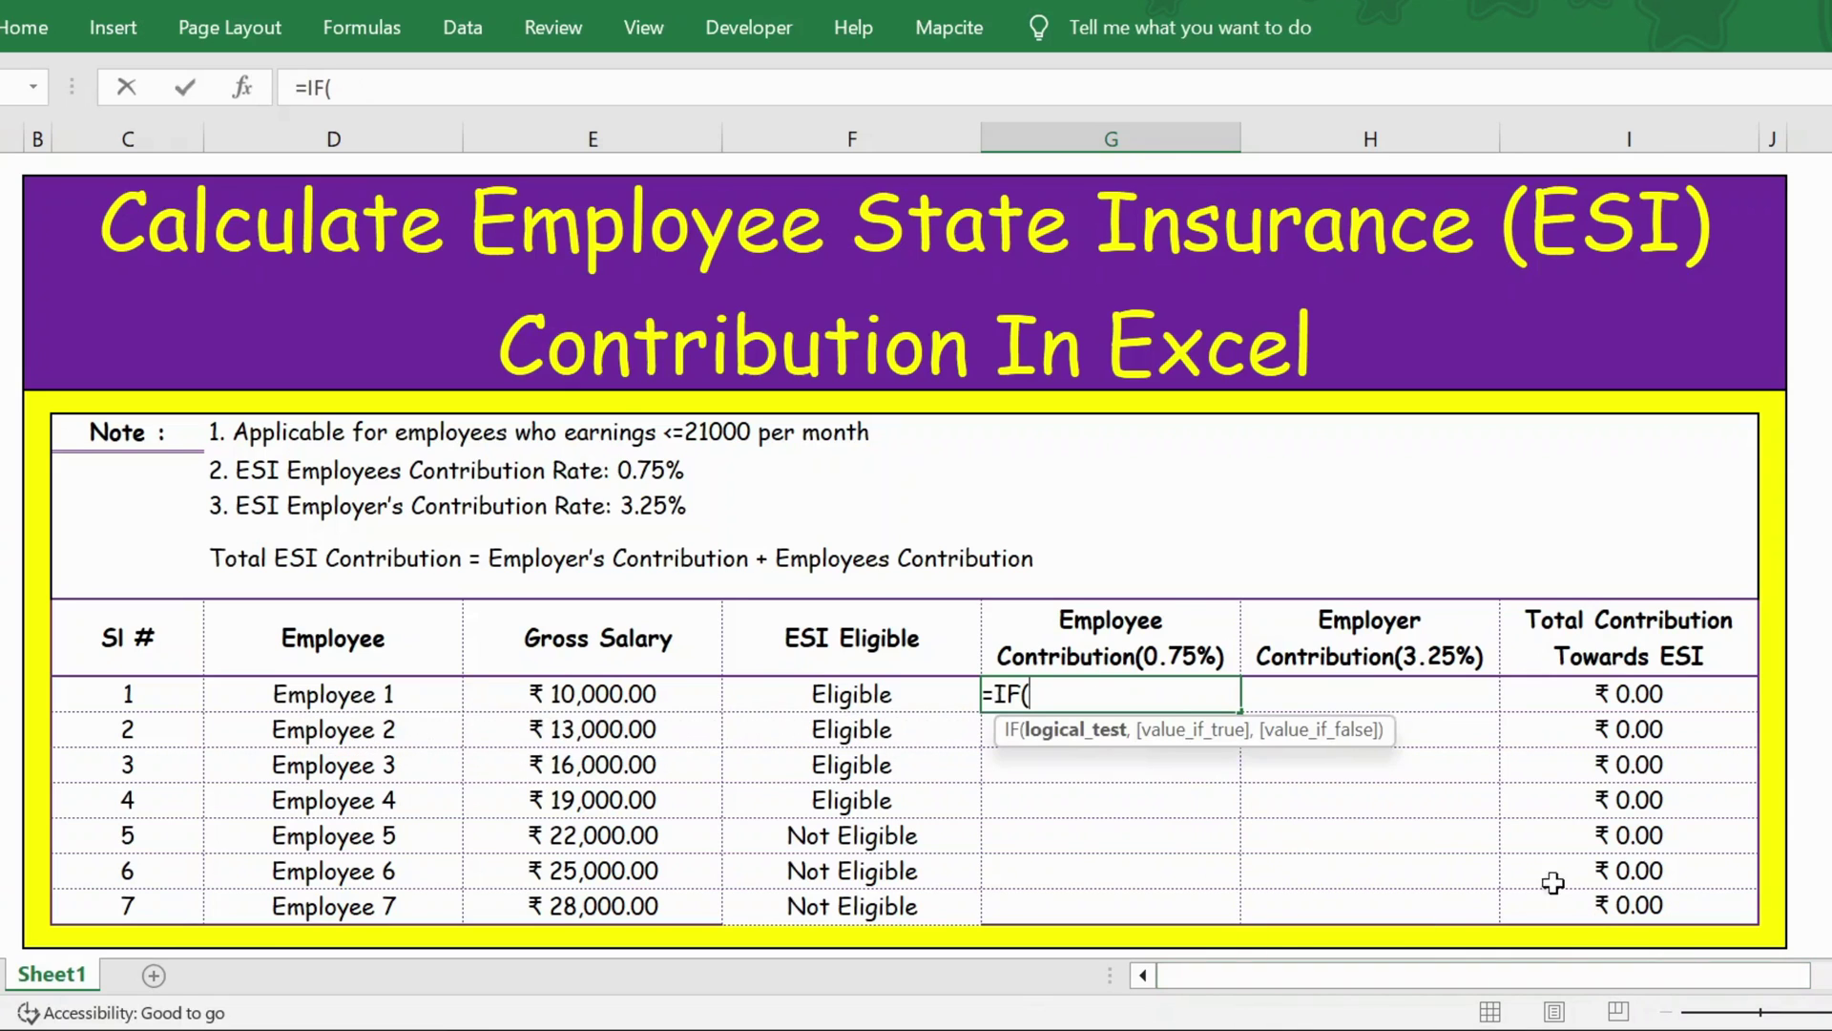
click(850, 698)
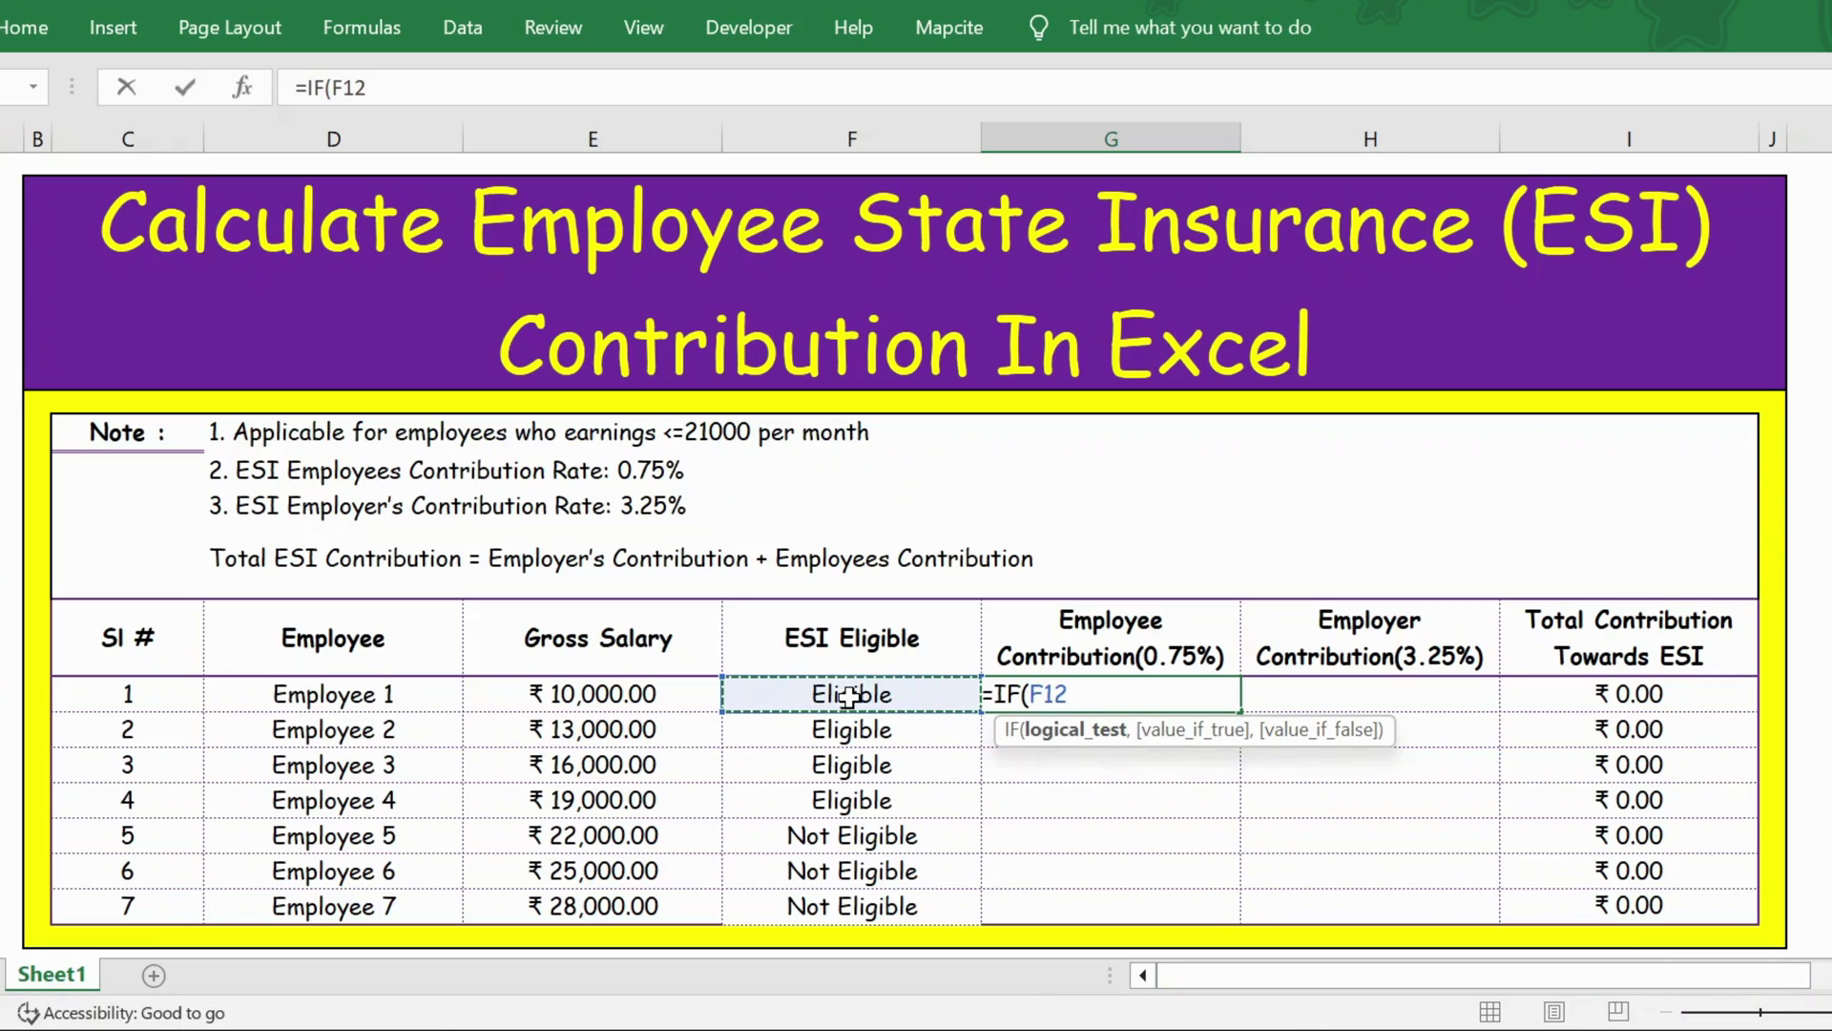
text(="Eli)
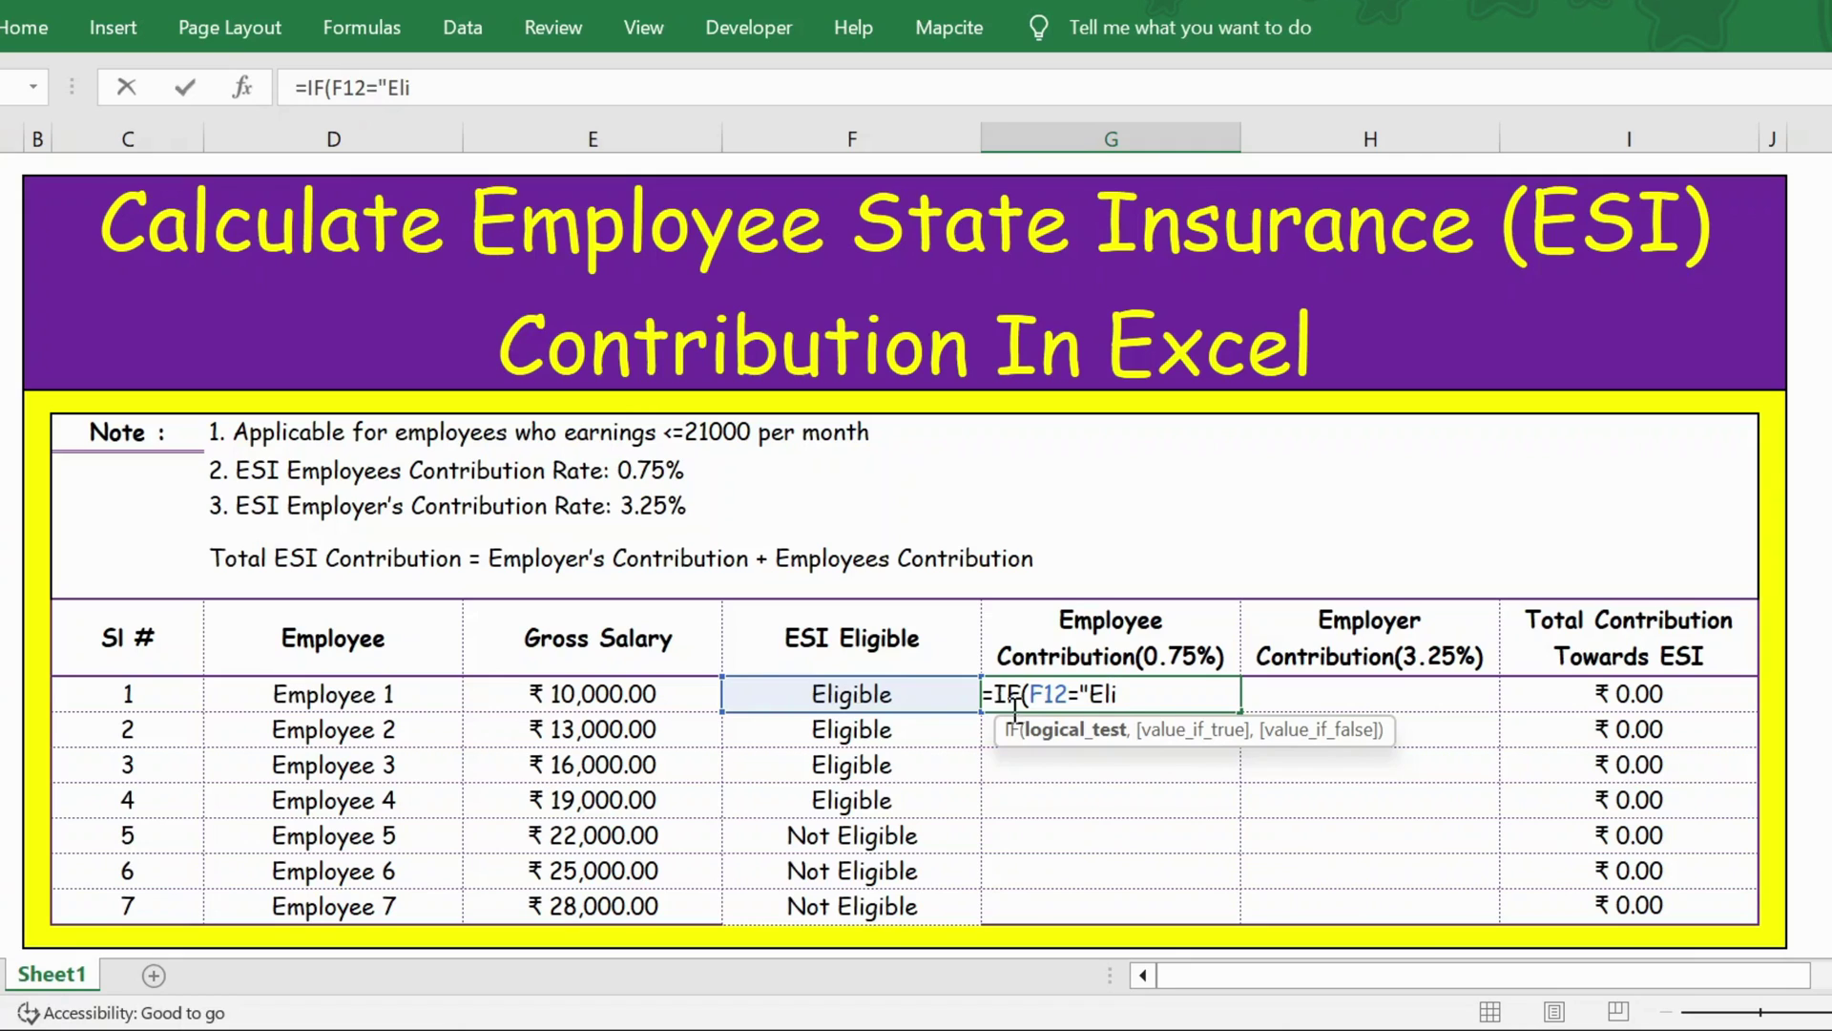
text(gible)
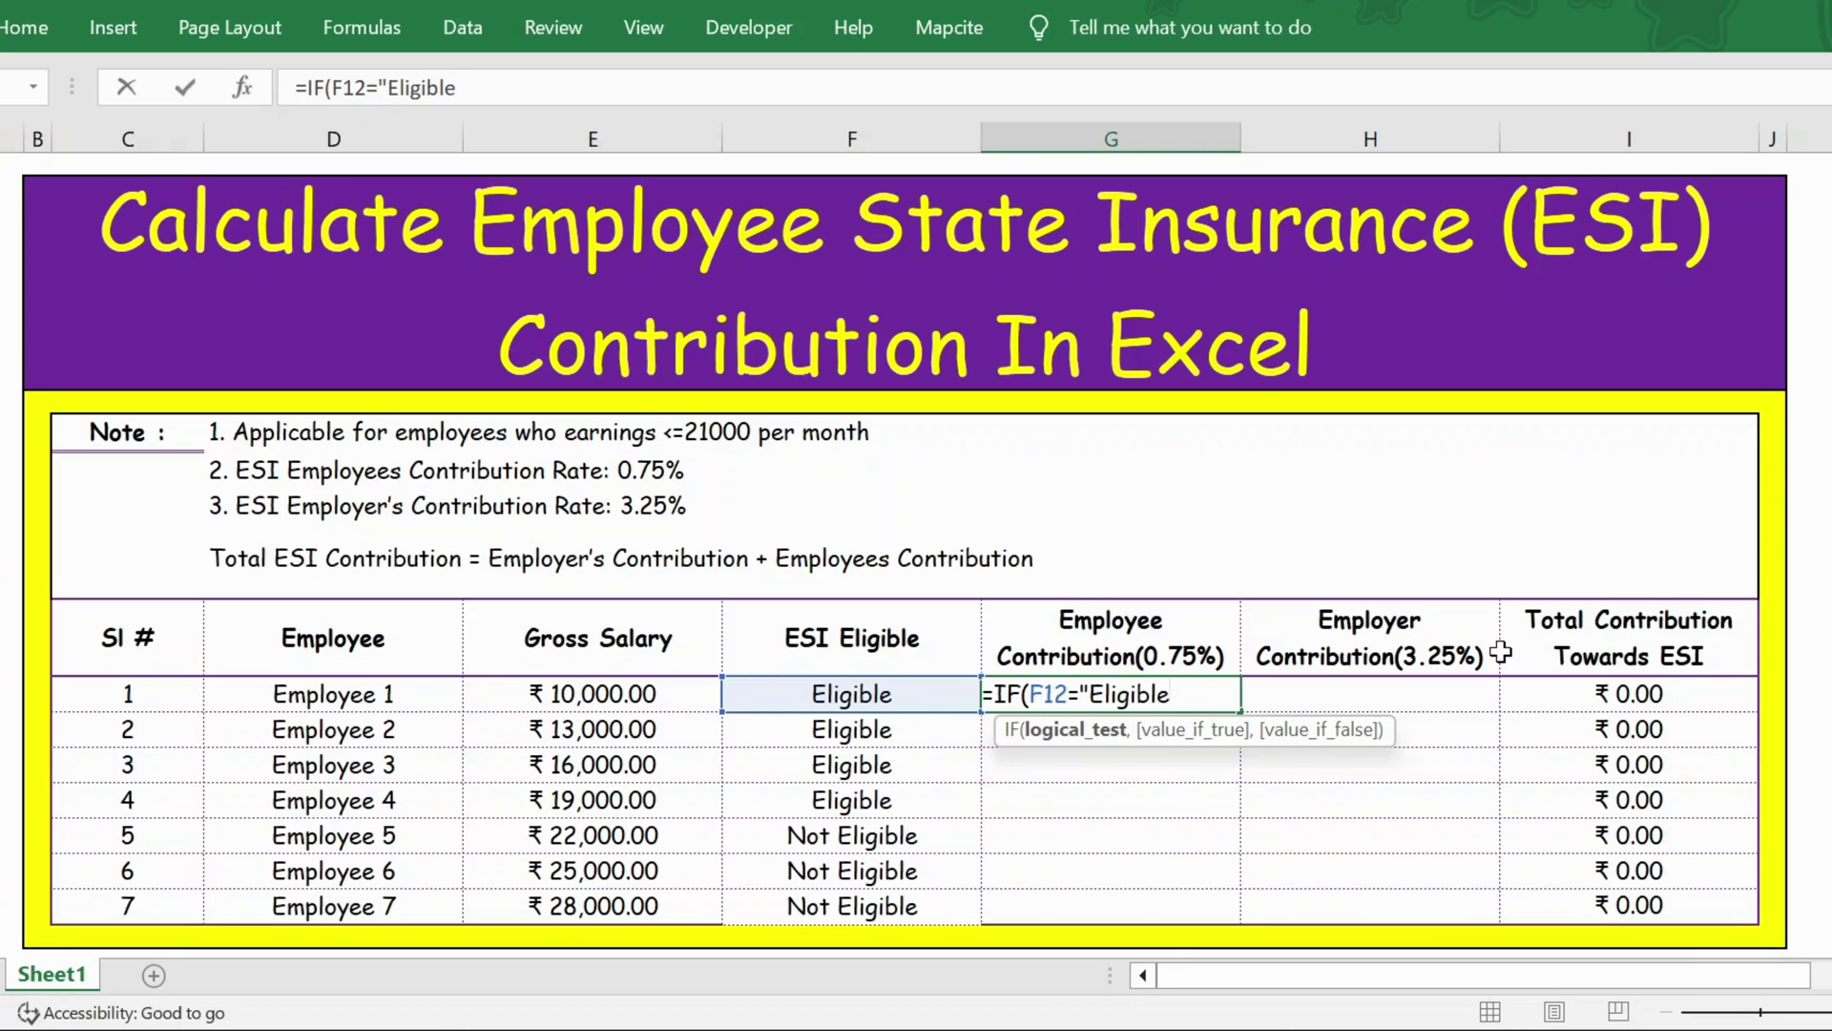
text(",)
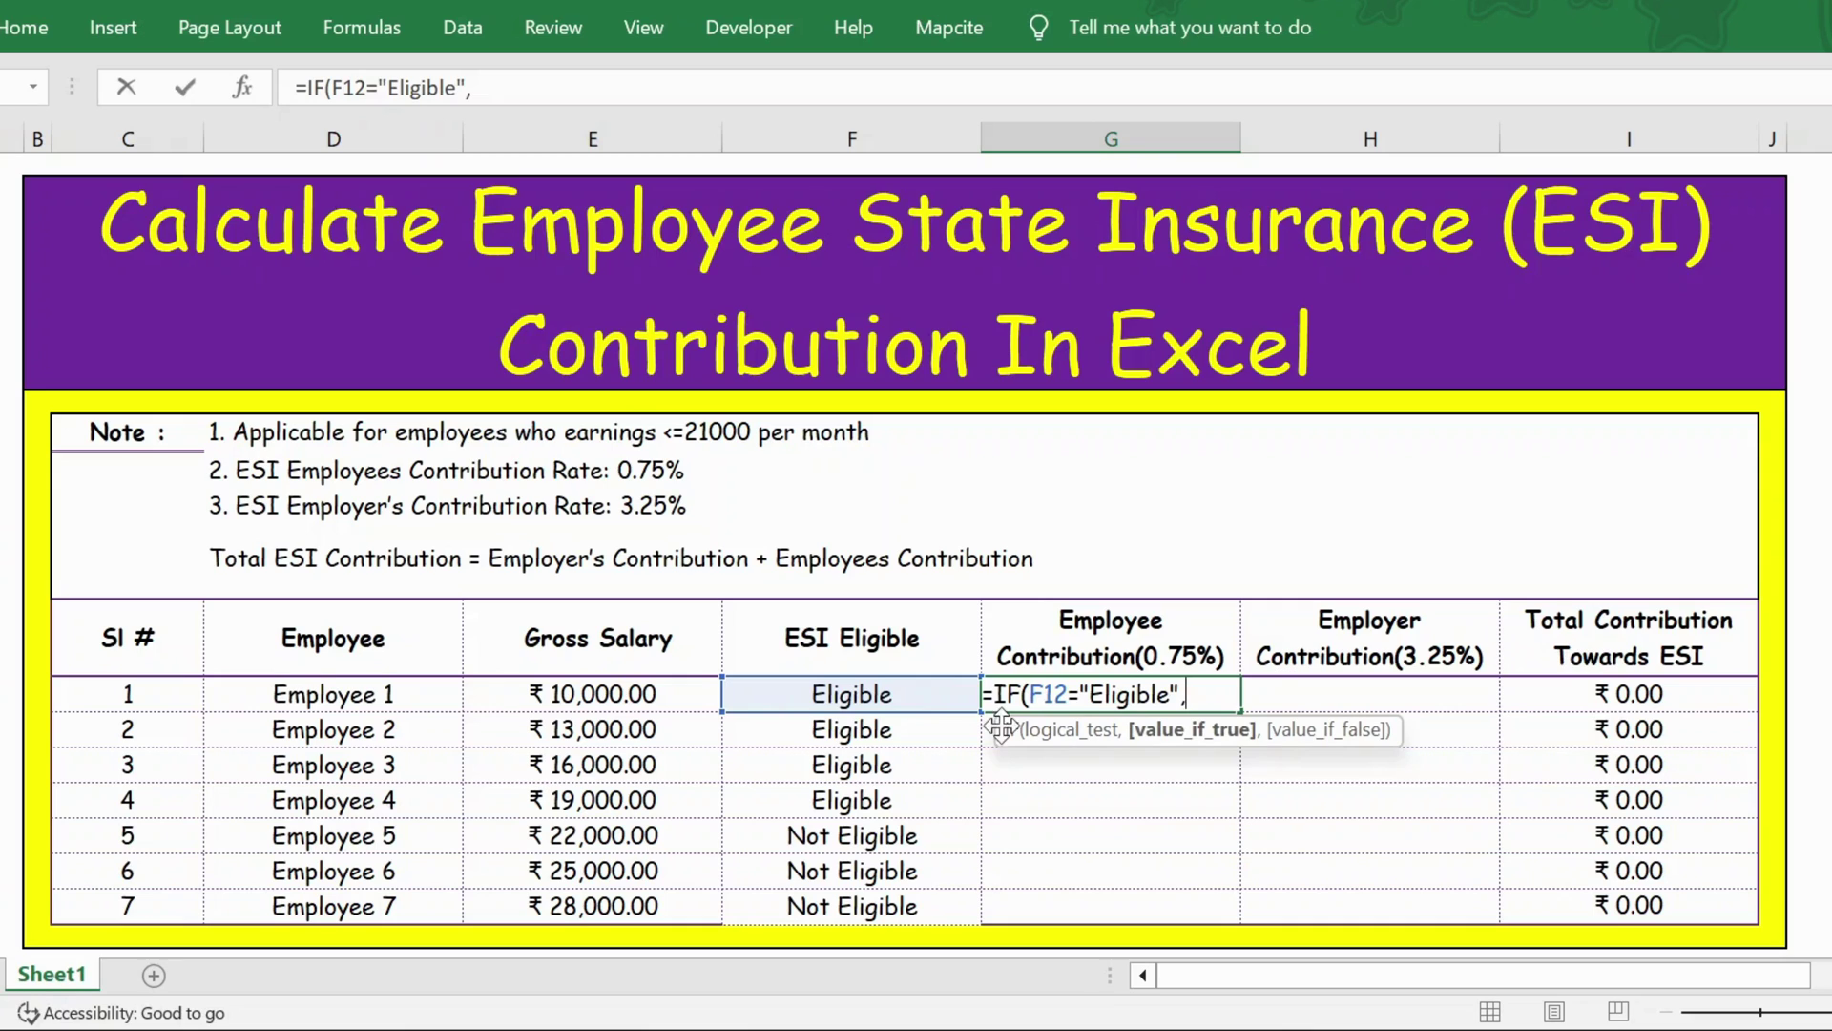
click(601, 700)
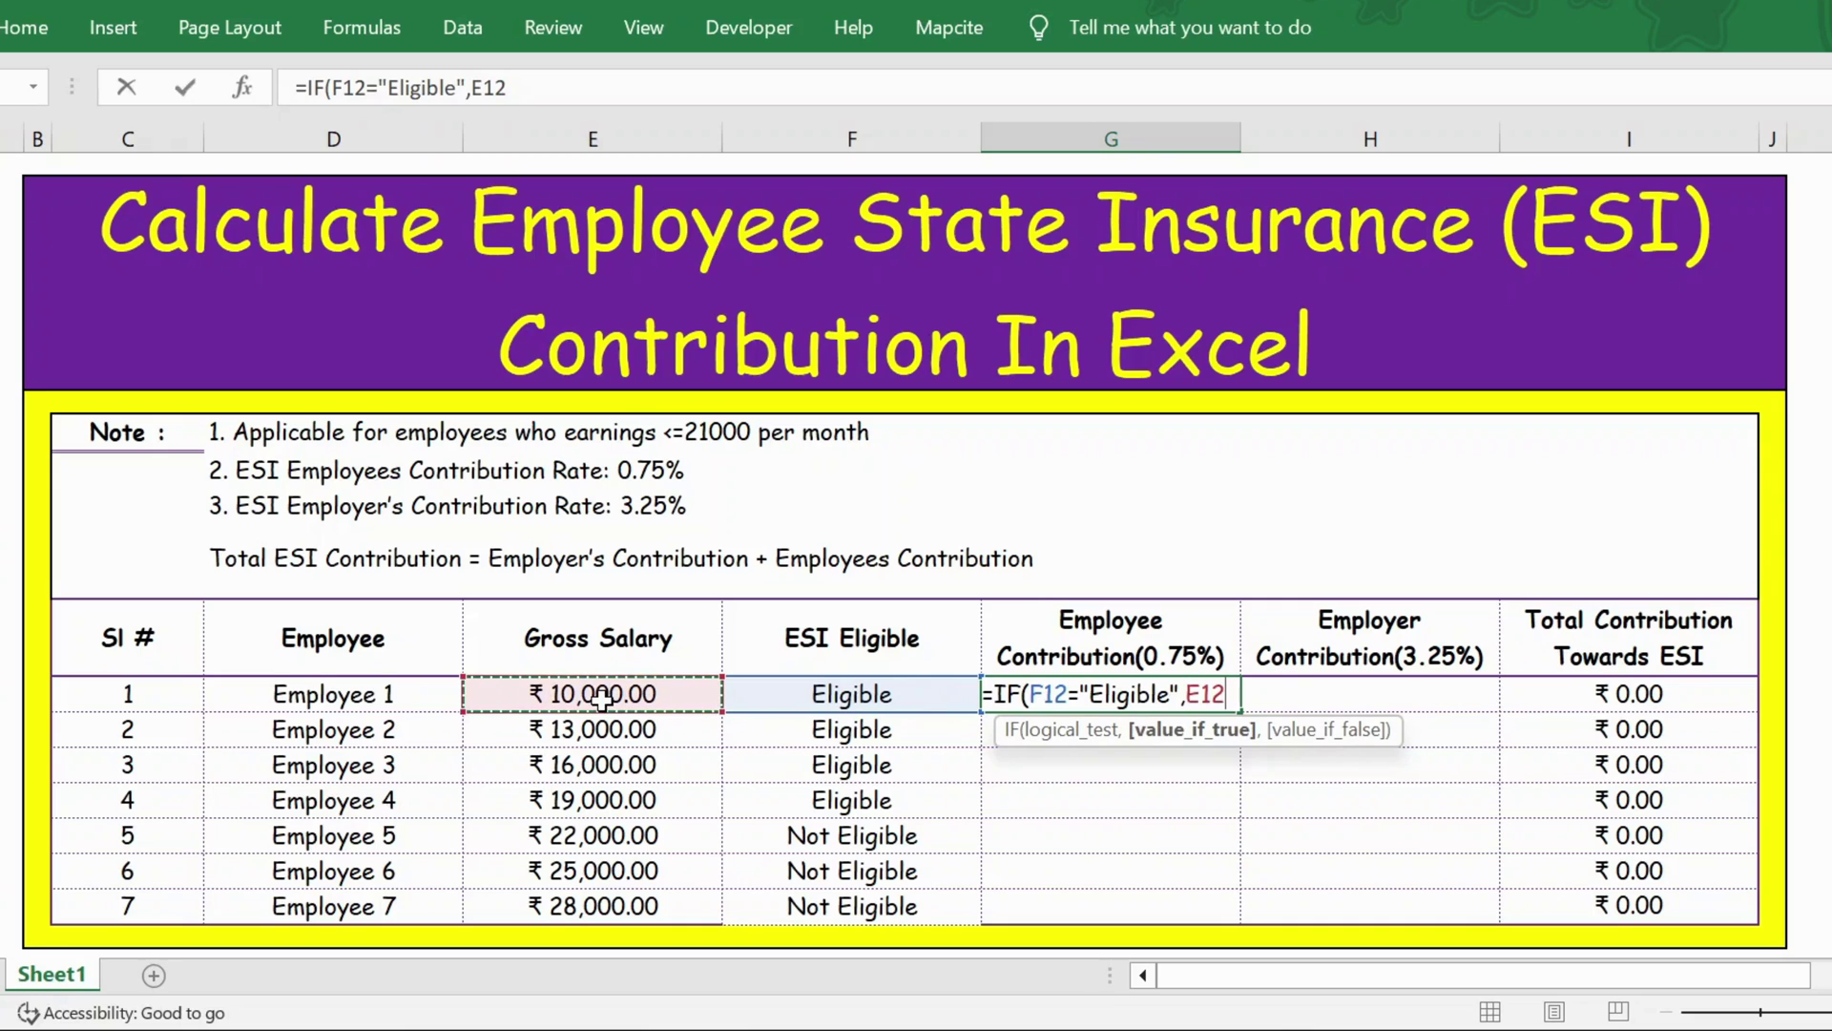
text(*)
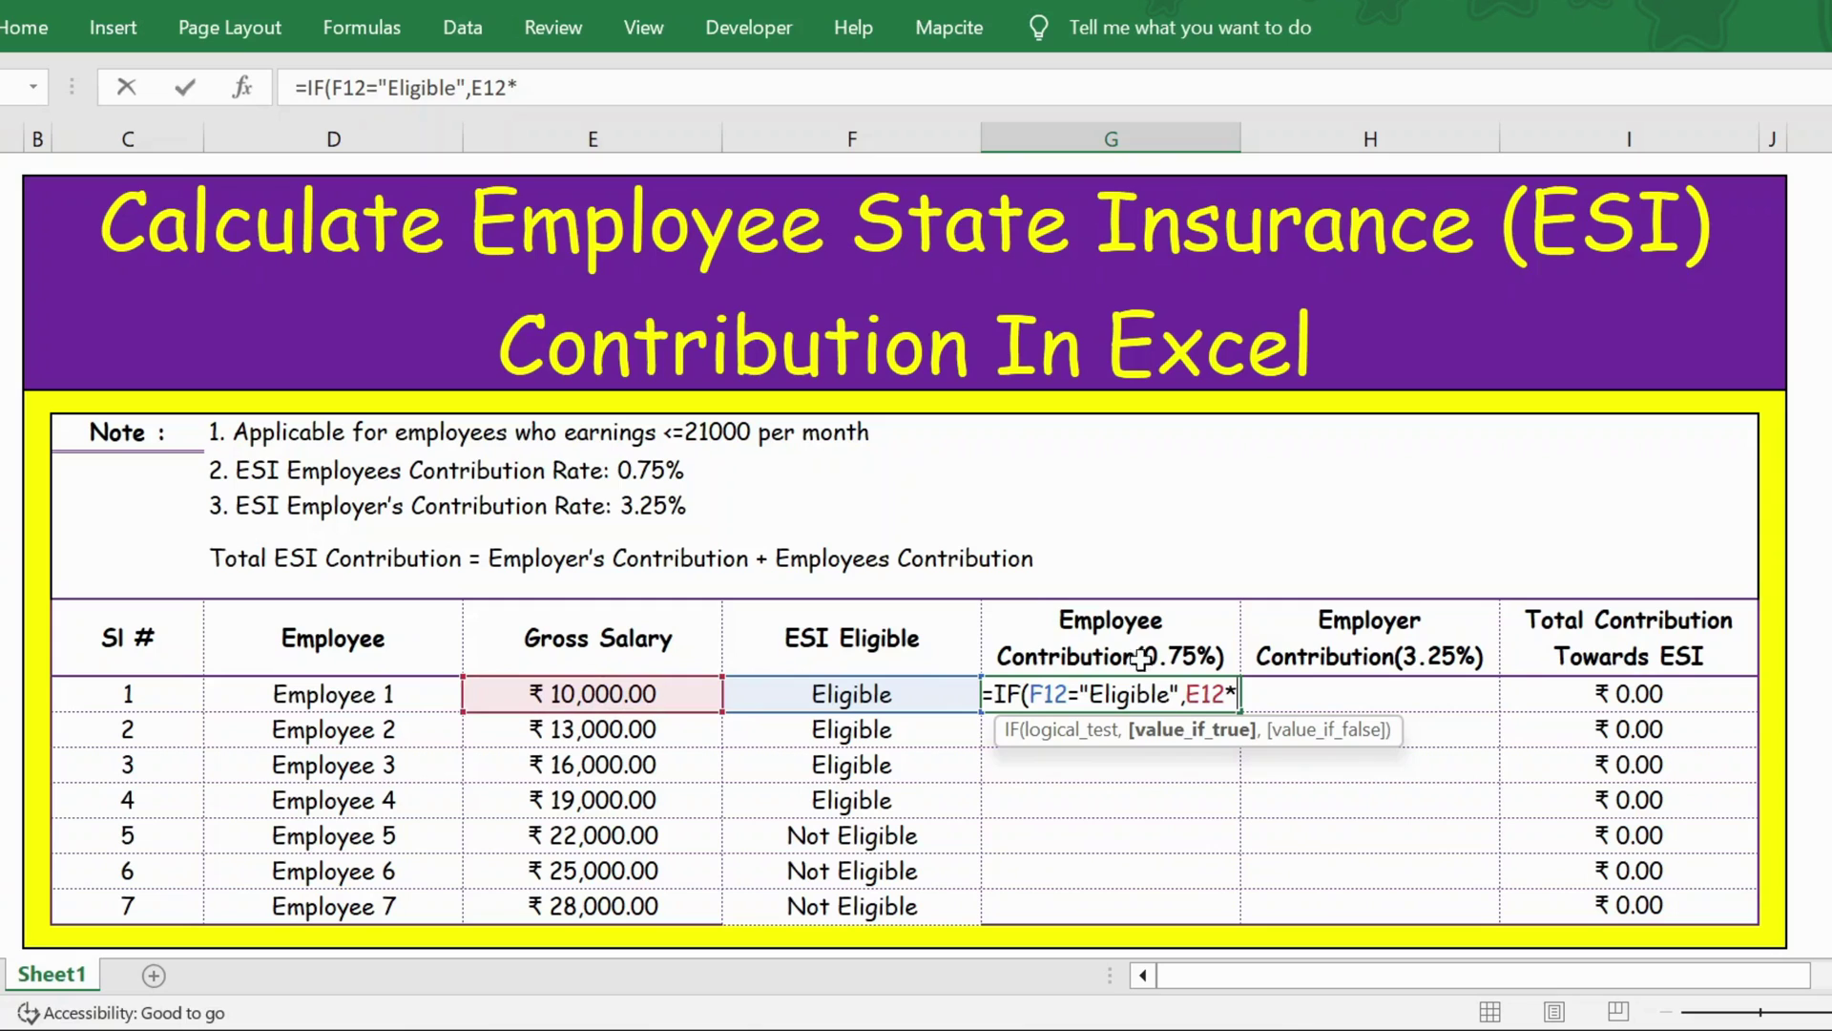
text(0)
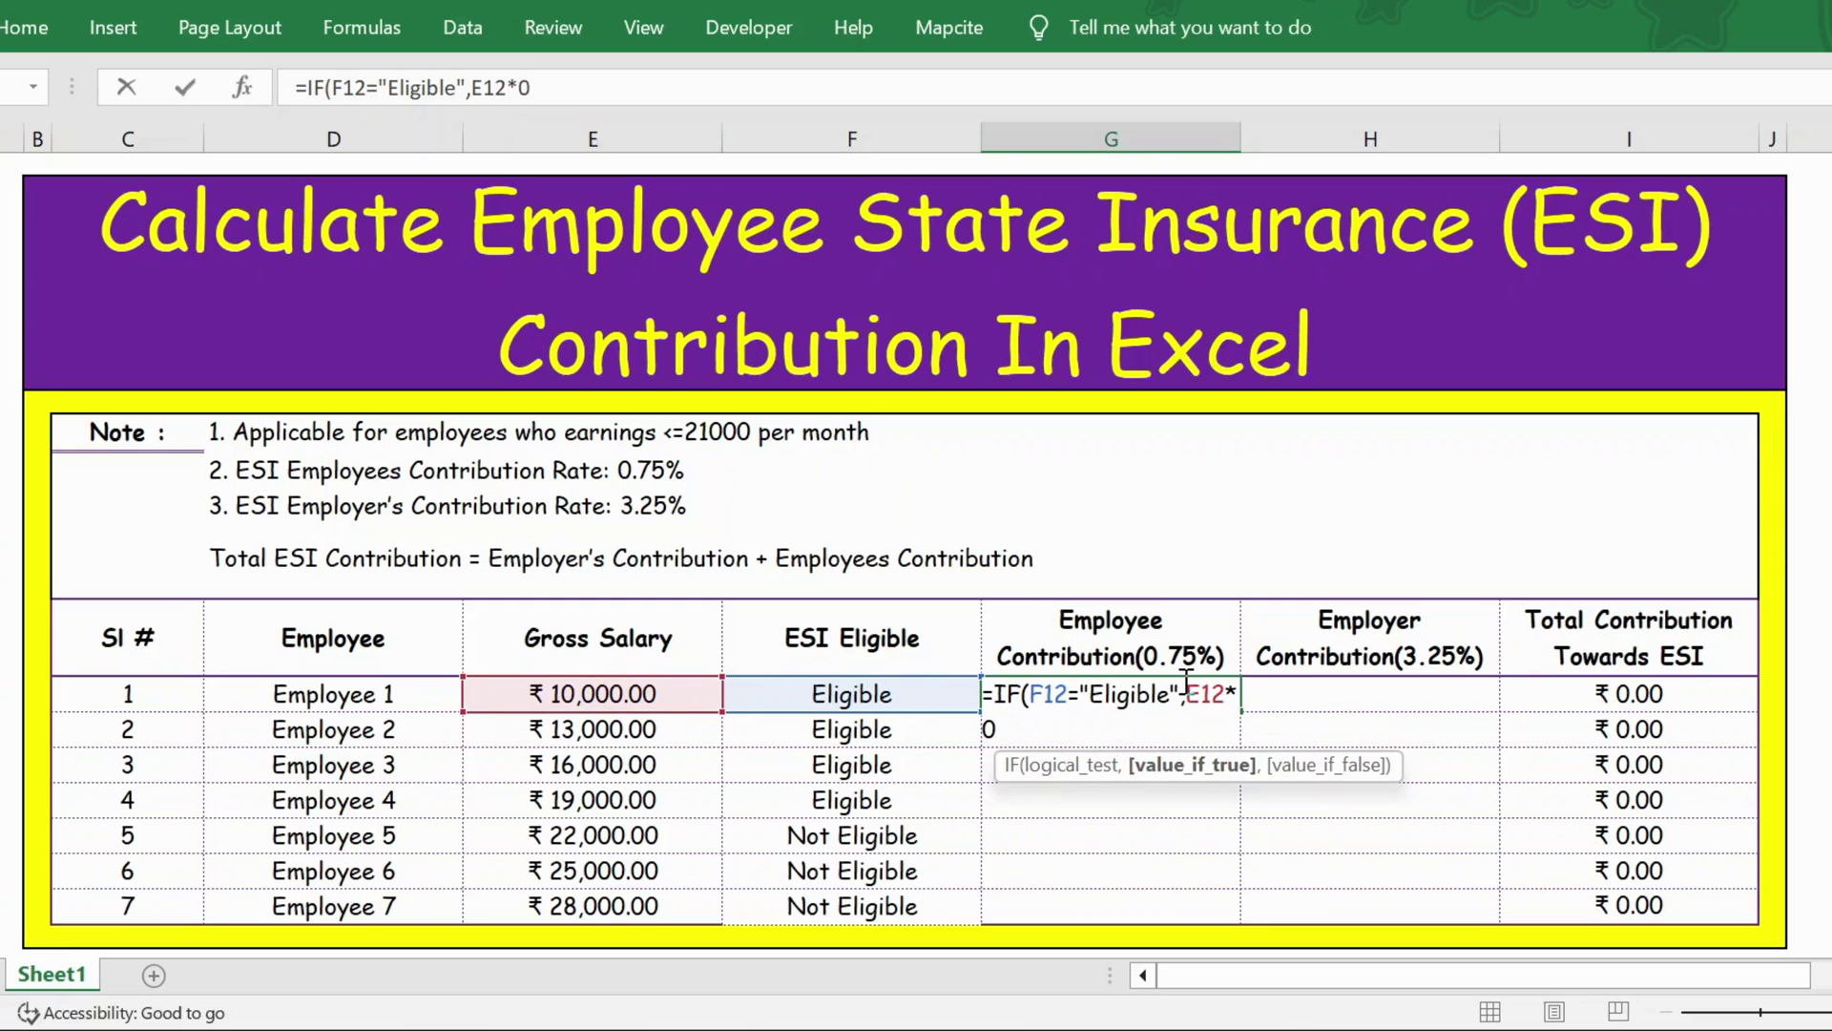
text(.75%,)
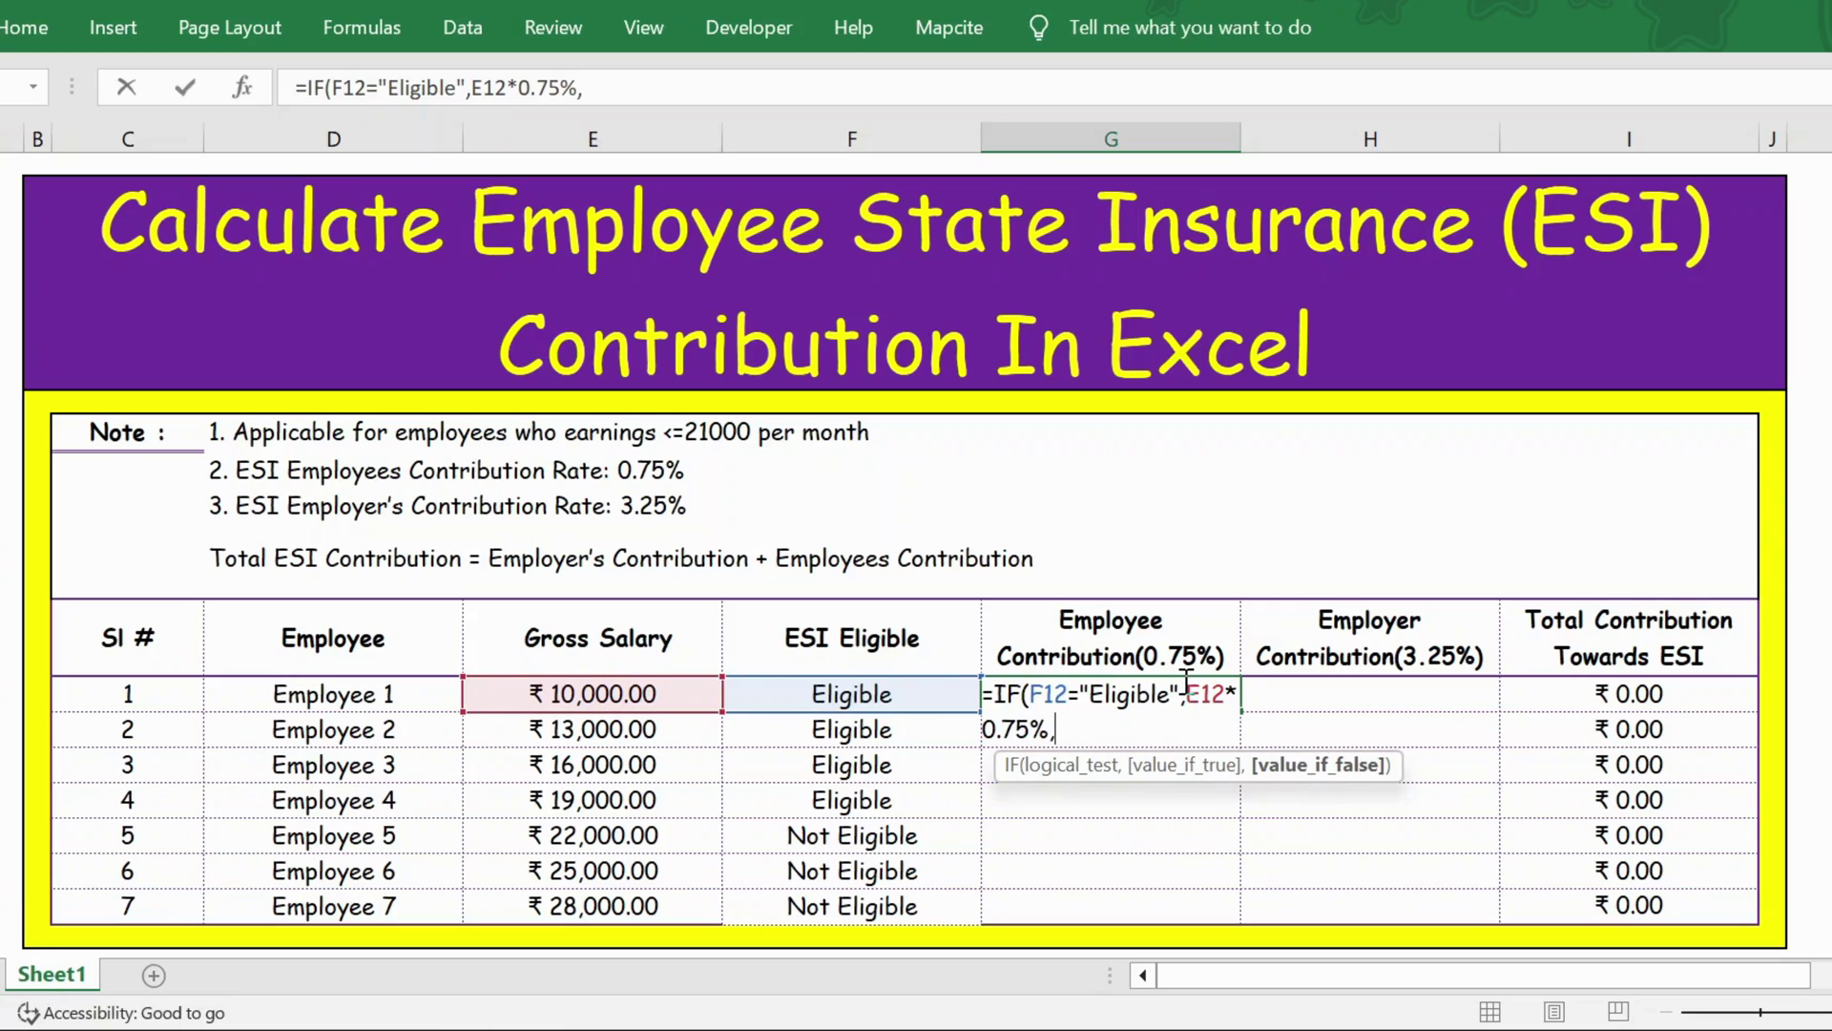
text(0))
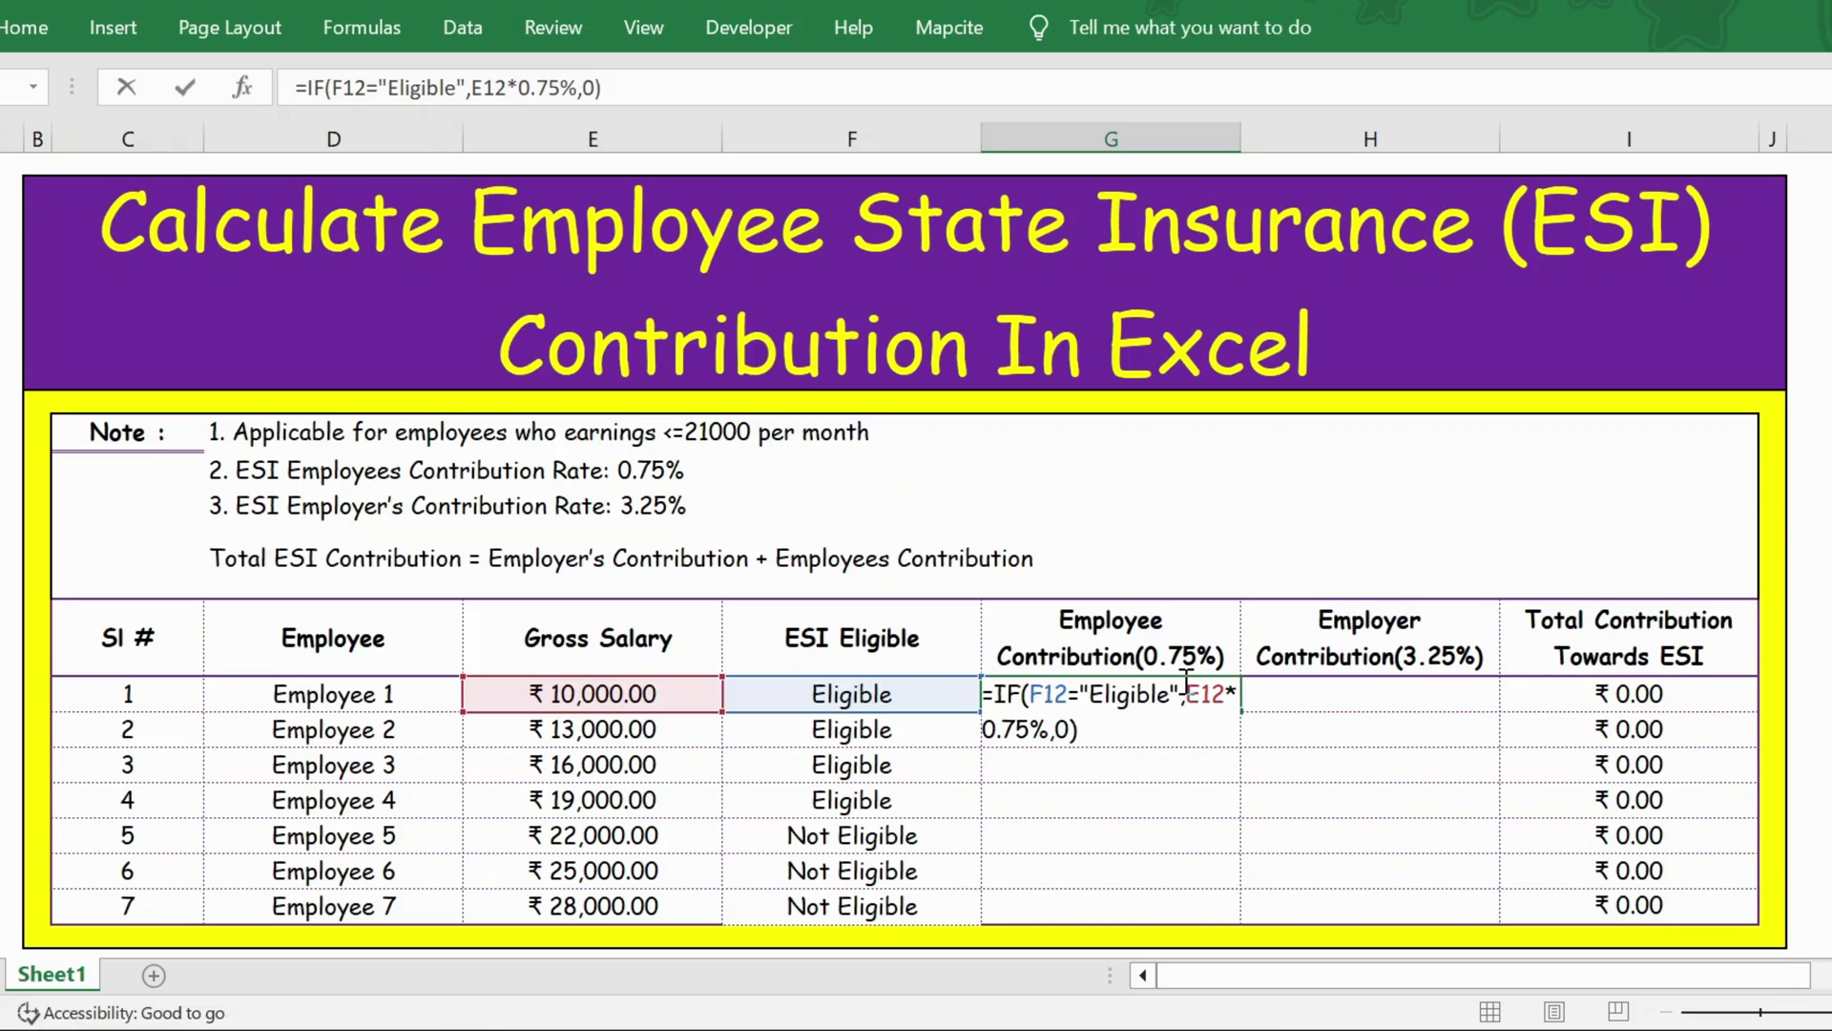
key(Return)
- Fill the employee contribution formula from G12 down through Employee 7's row
click(1195, 697)
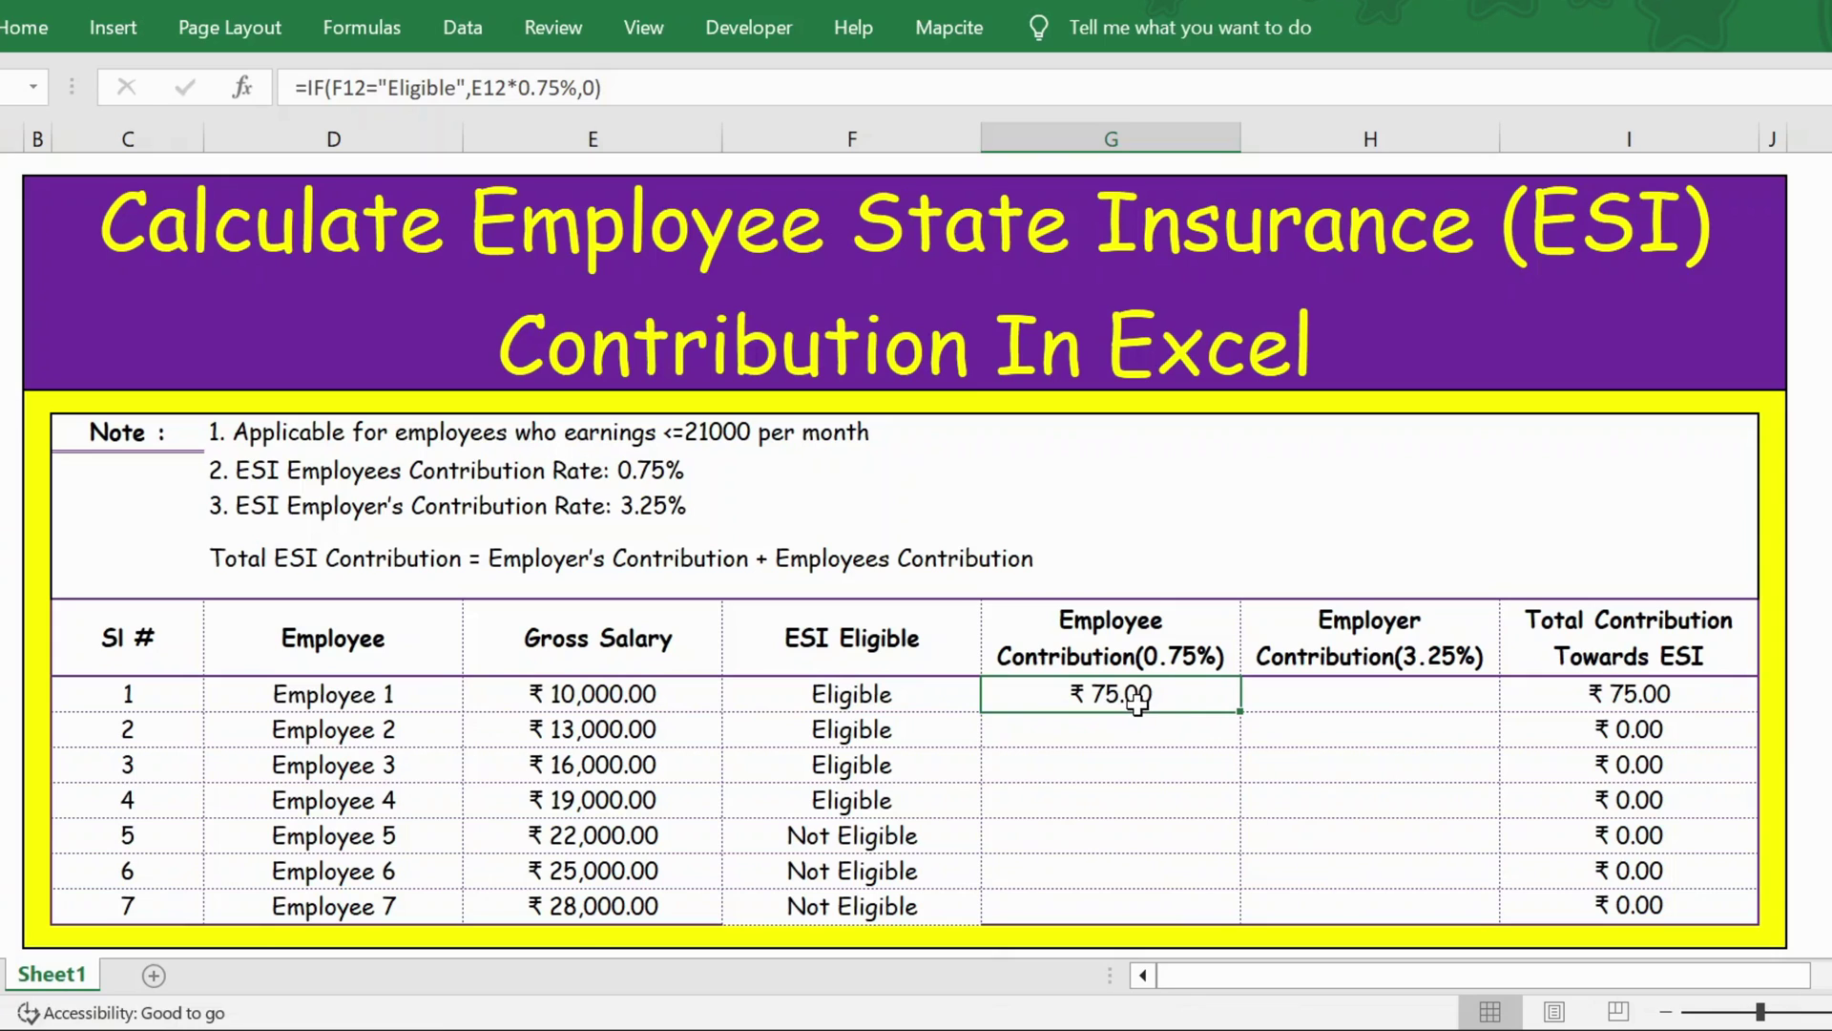
double_click(1244, 711)
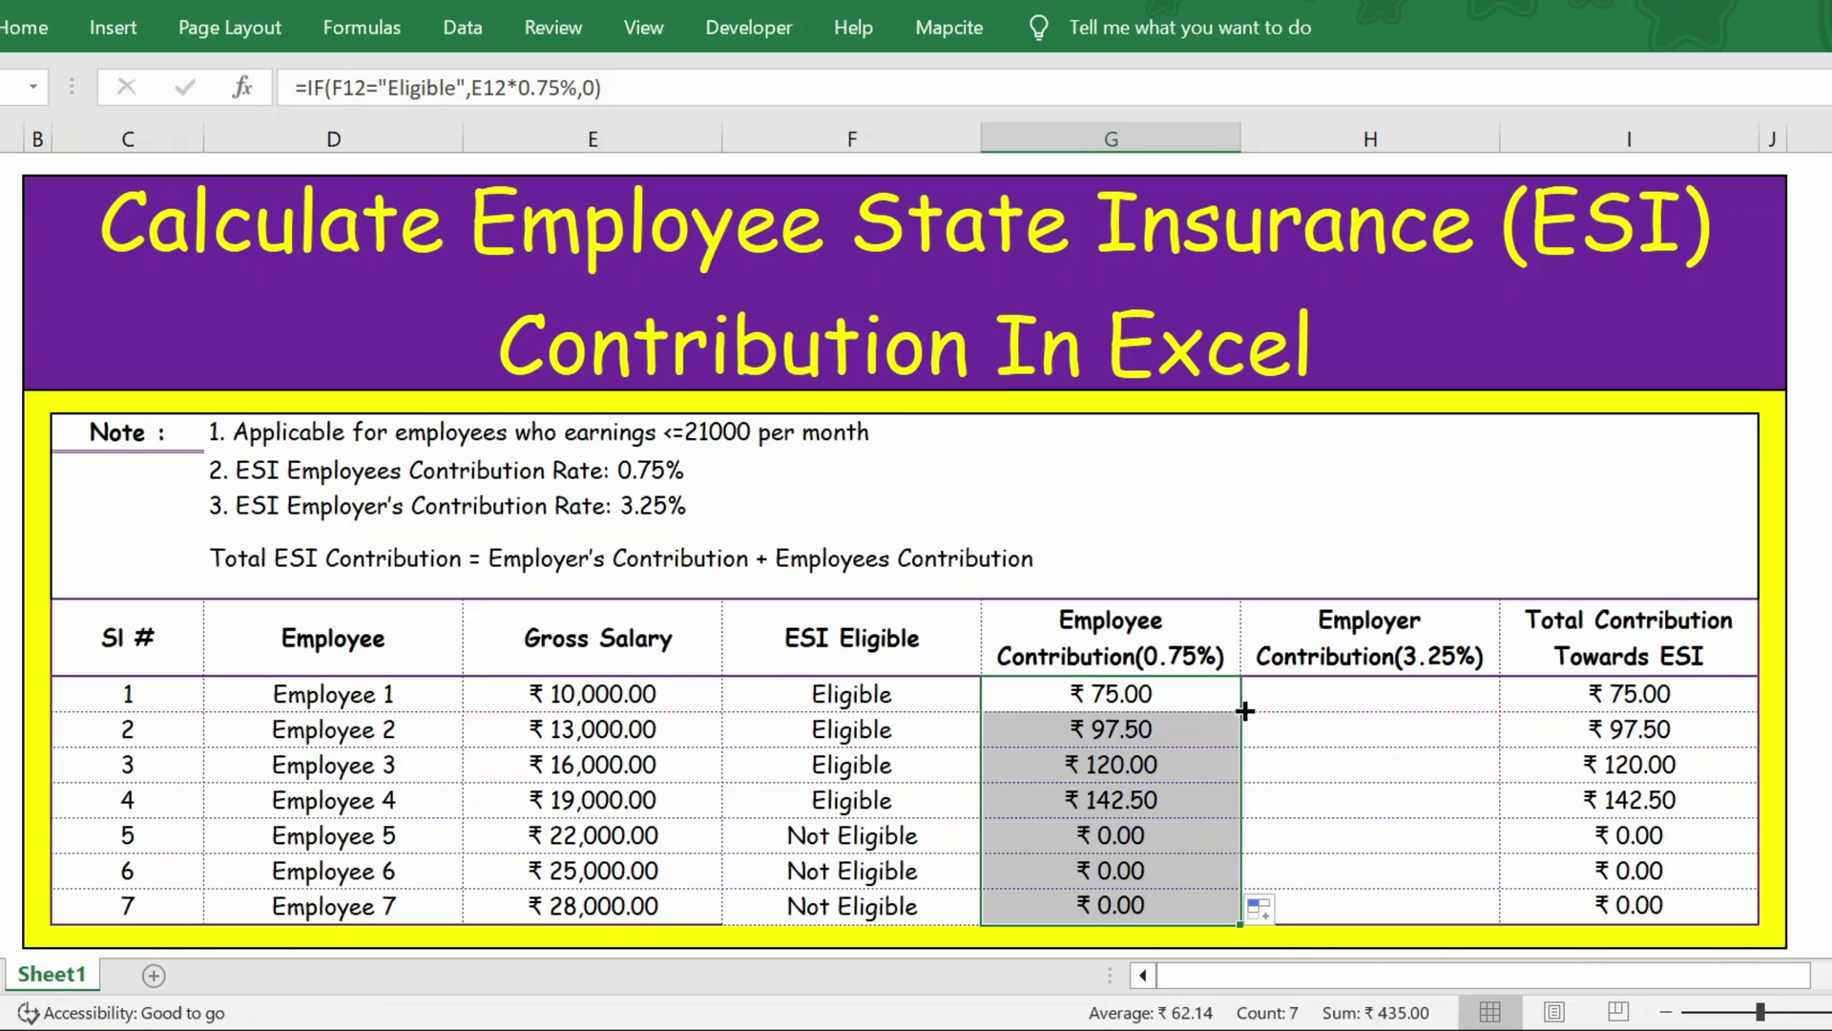
- Check the employee contributions against gross salary and eligibility, for Employees 1 to 4 and for Employee 5
click(1179, 807)
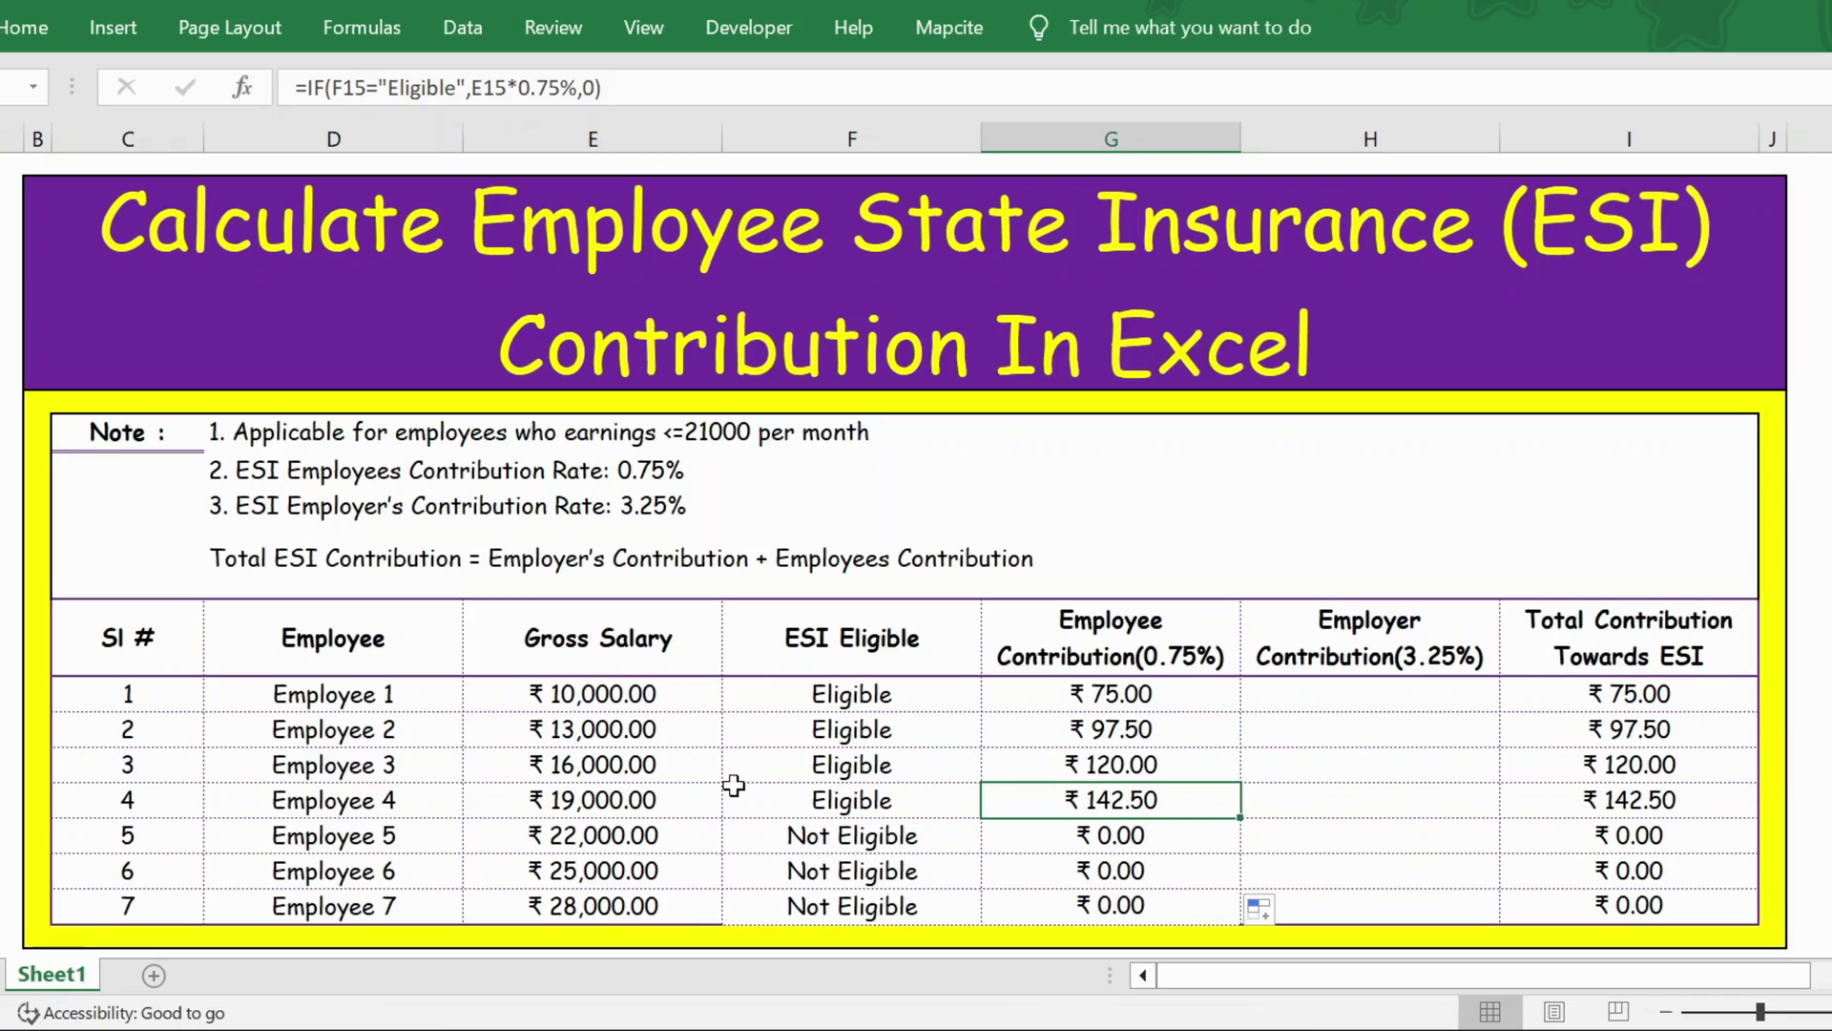
drag(5, 799, 5, 694)
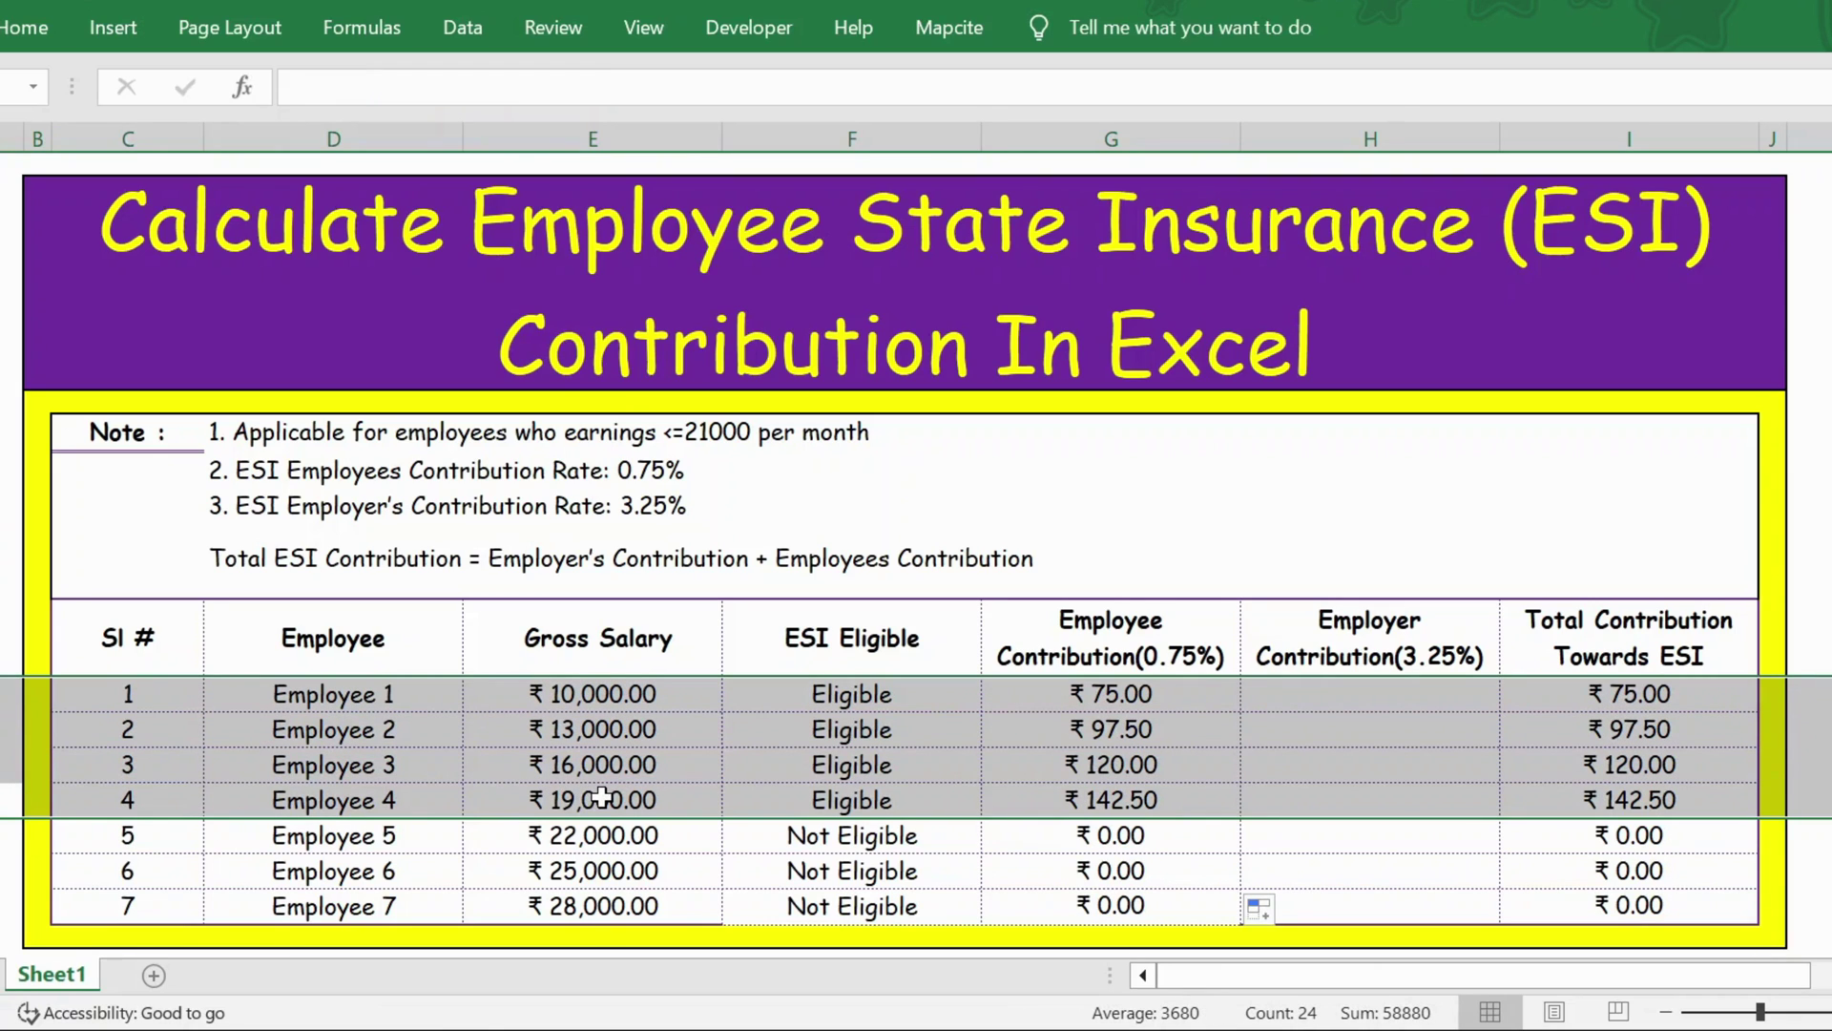
click(1105, 806)
click(563, 837)
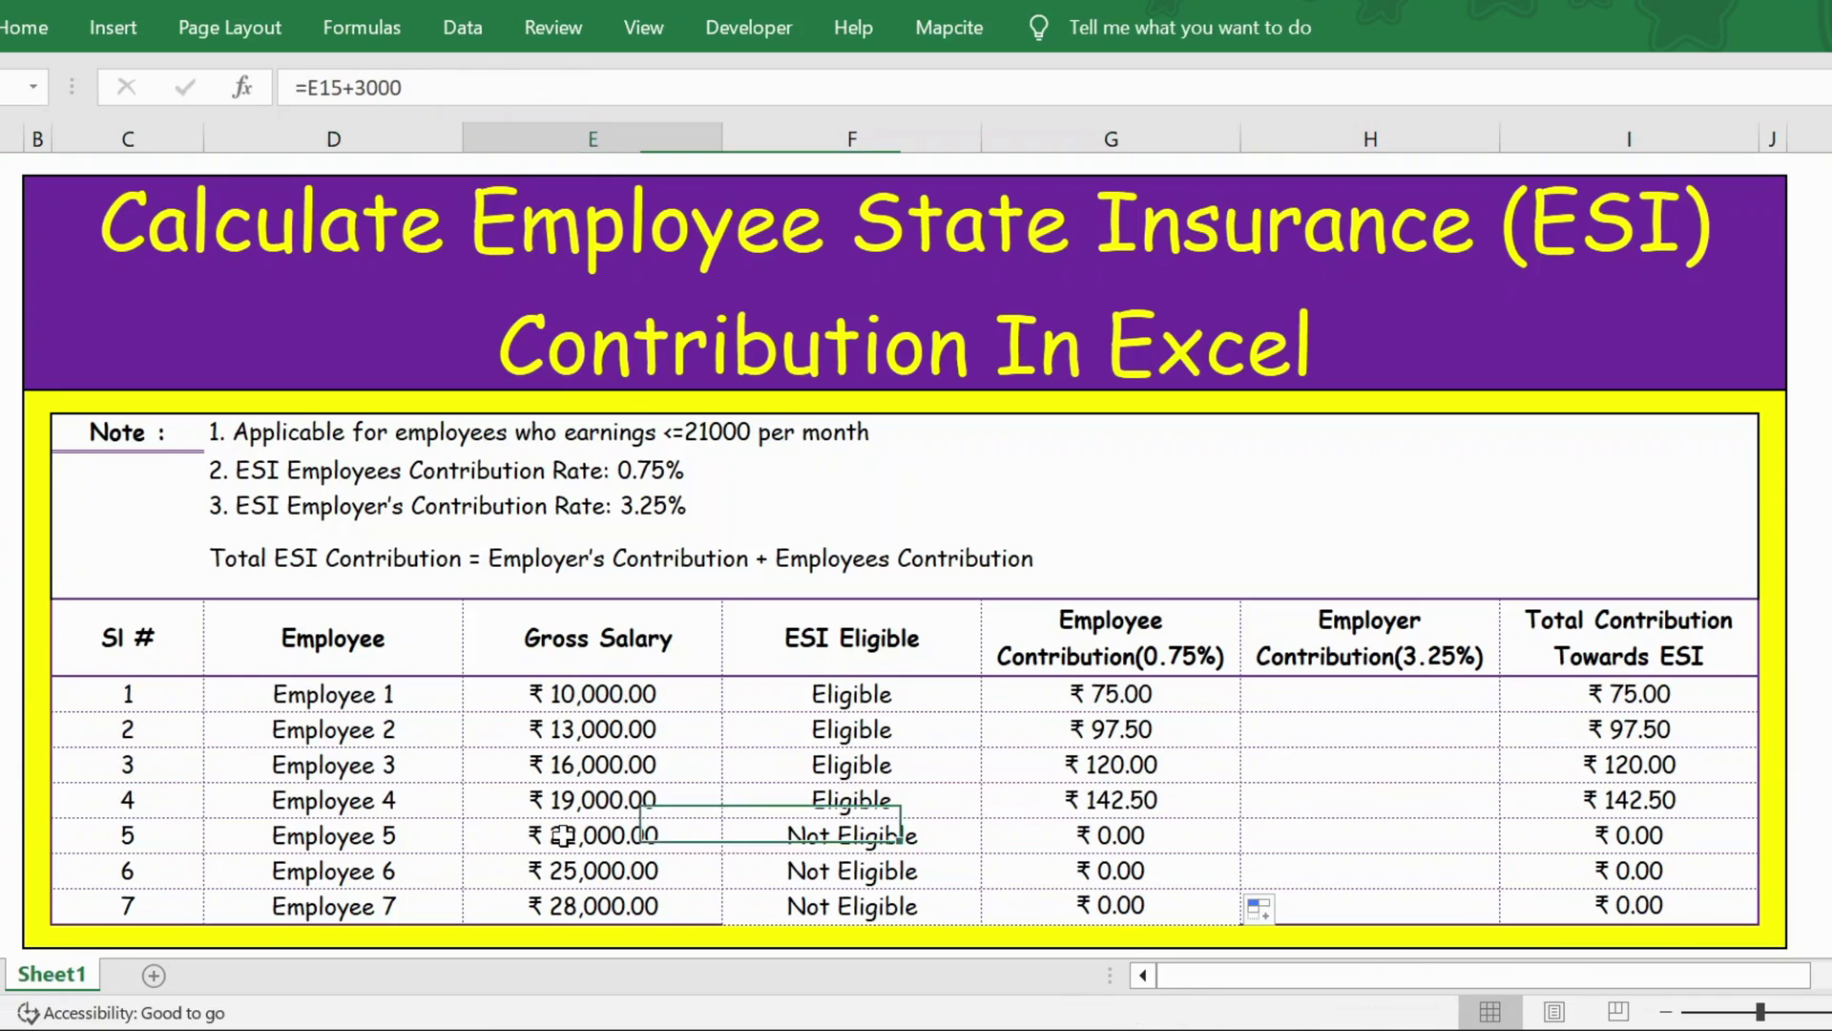
click(372, 838)
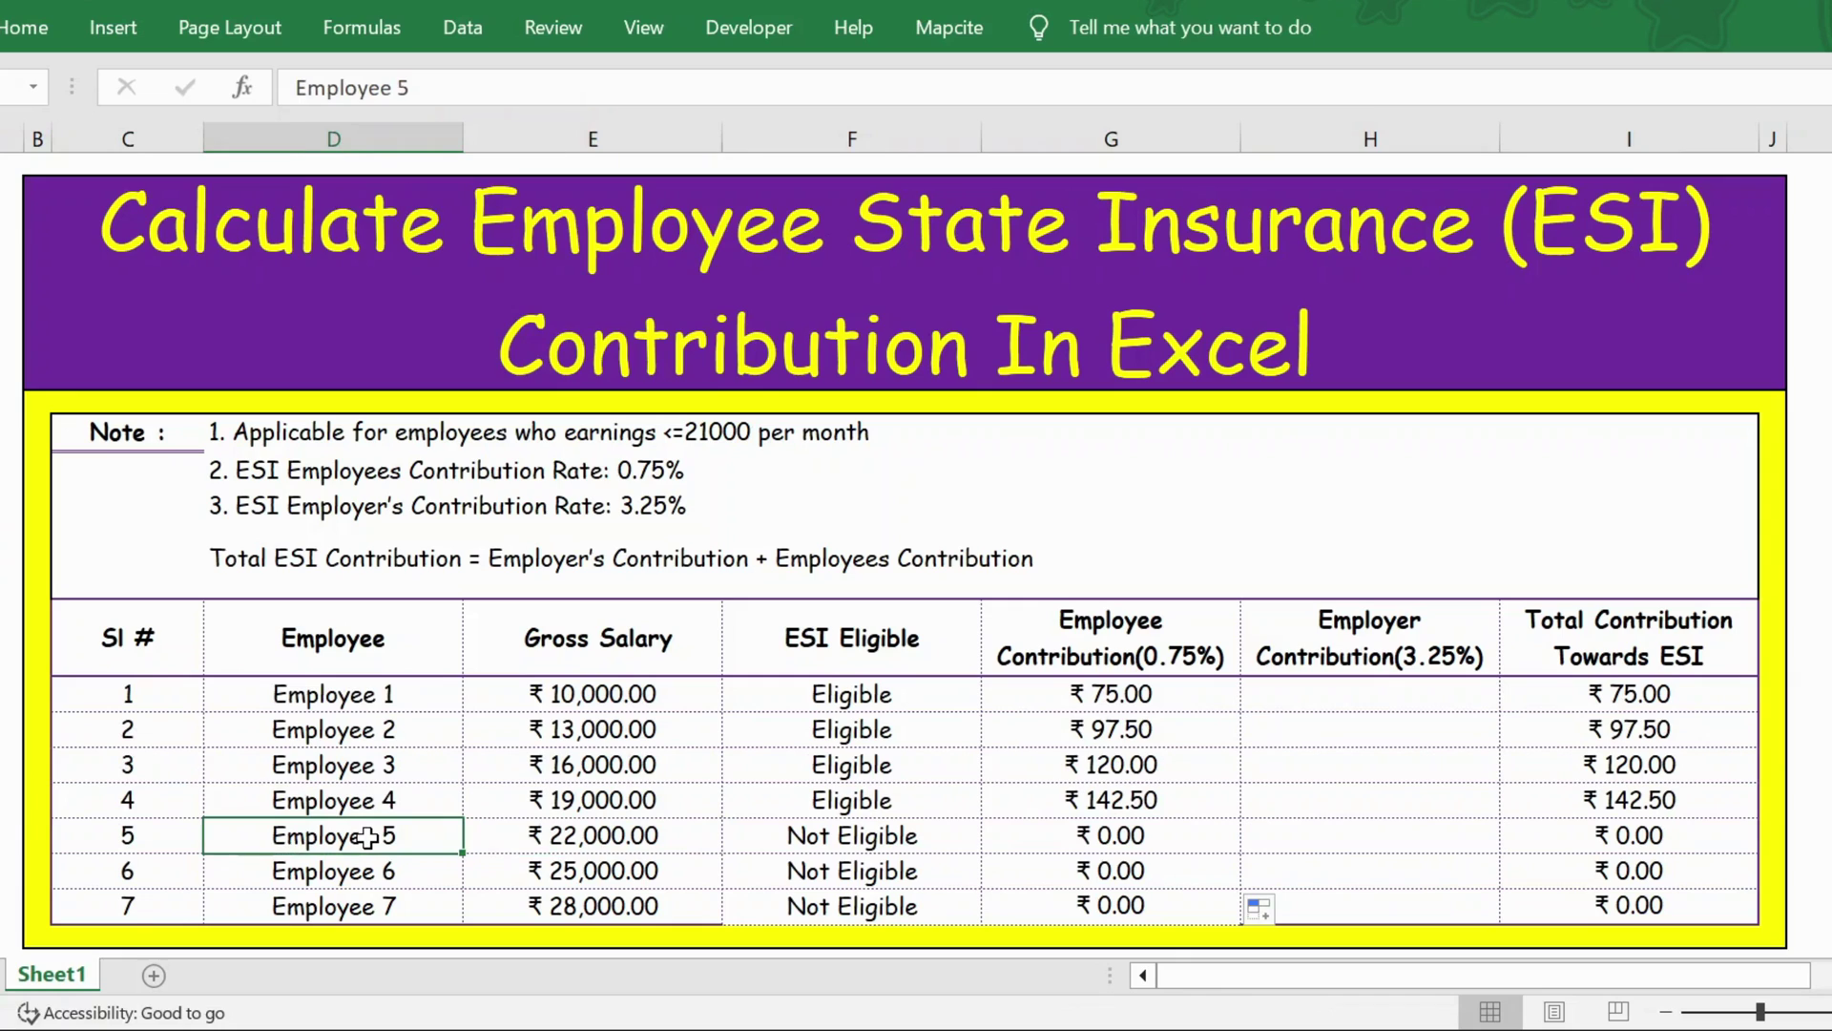
click(593, 844)
click(1090, 836)
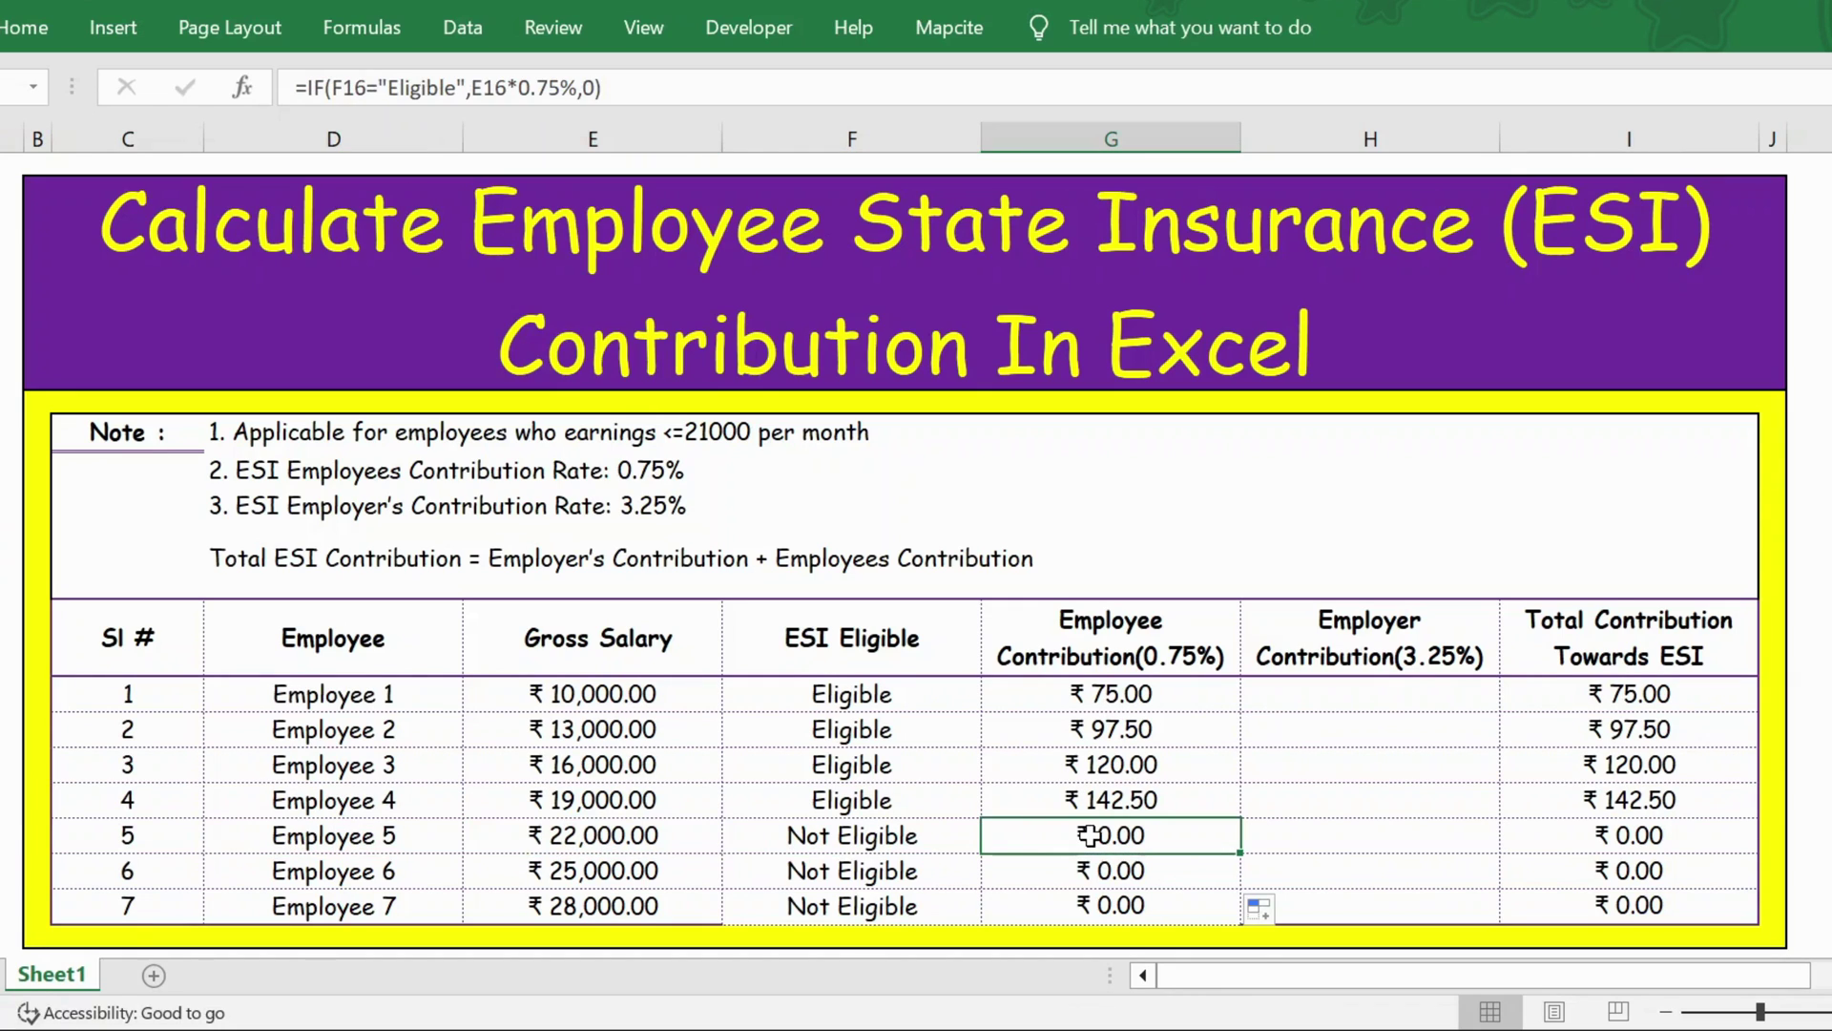
- Copy Employee 1's employee contribution formula from G12 into the employer contribution cell H12
click(1363, 699)
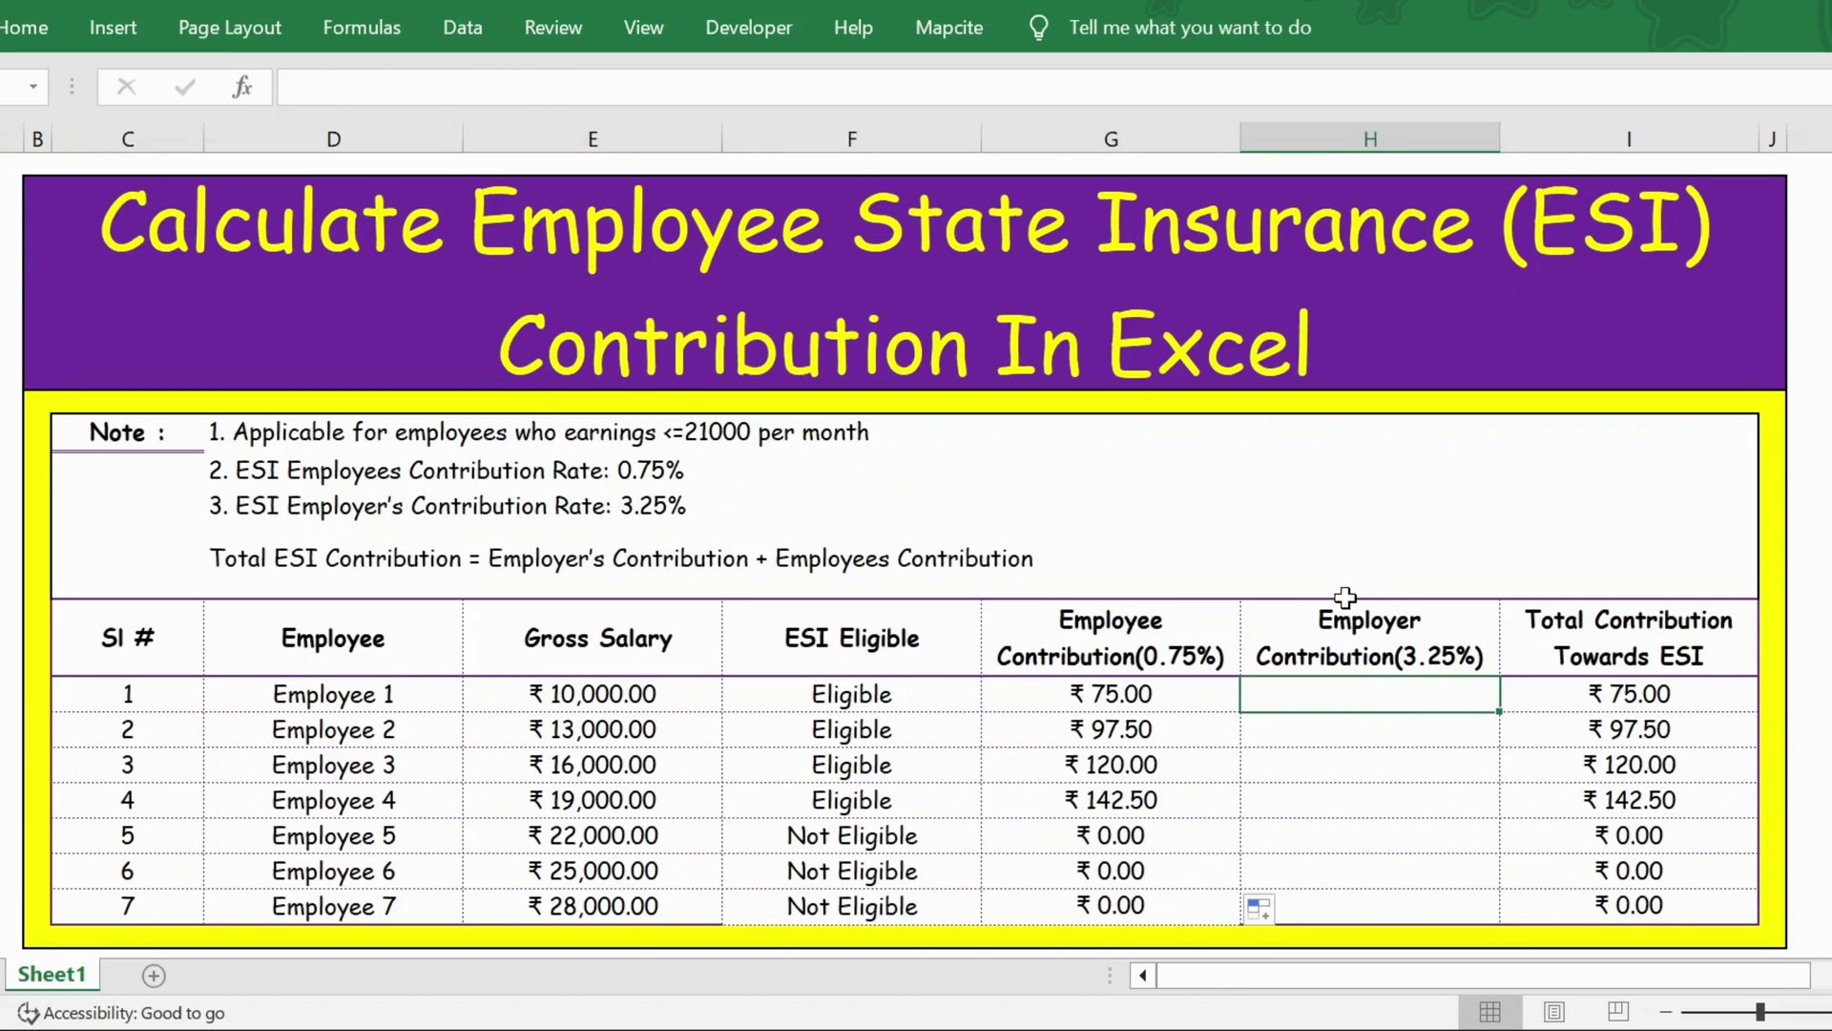
click(1126, 698)
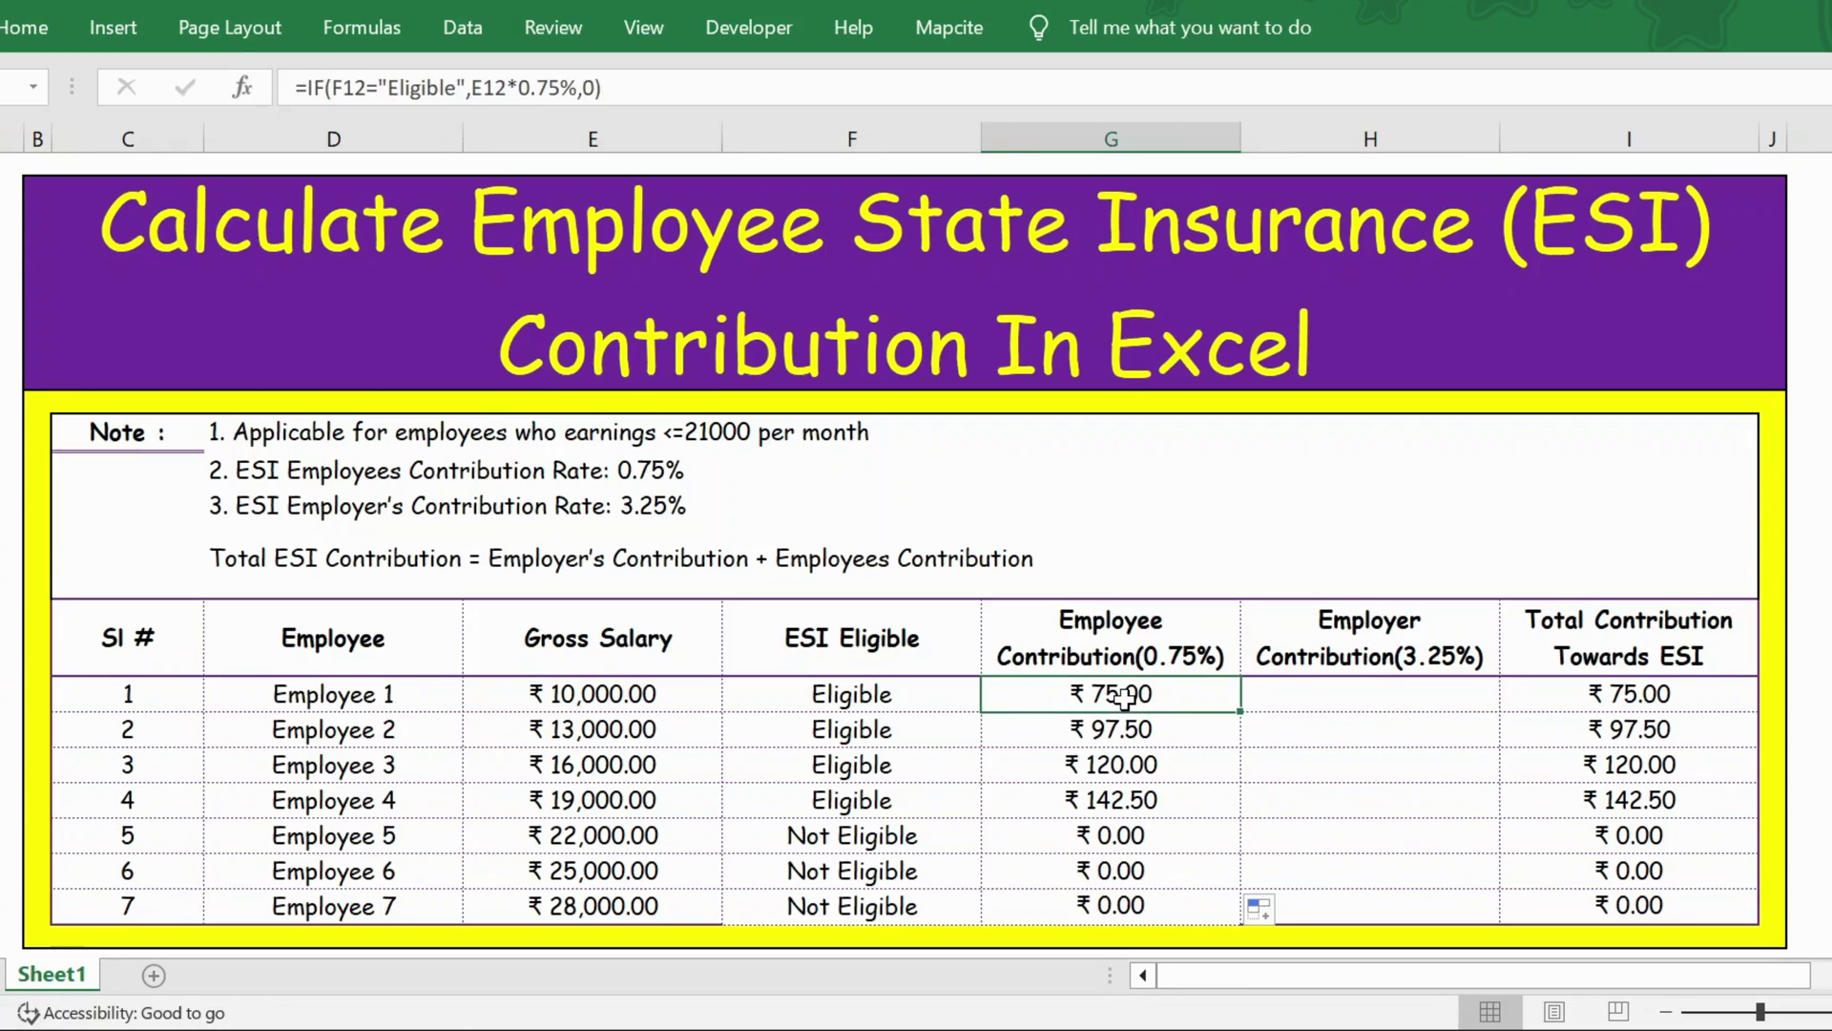
key(ctrl+c)
click(1302, 699)
key(ctrl+v)
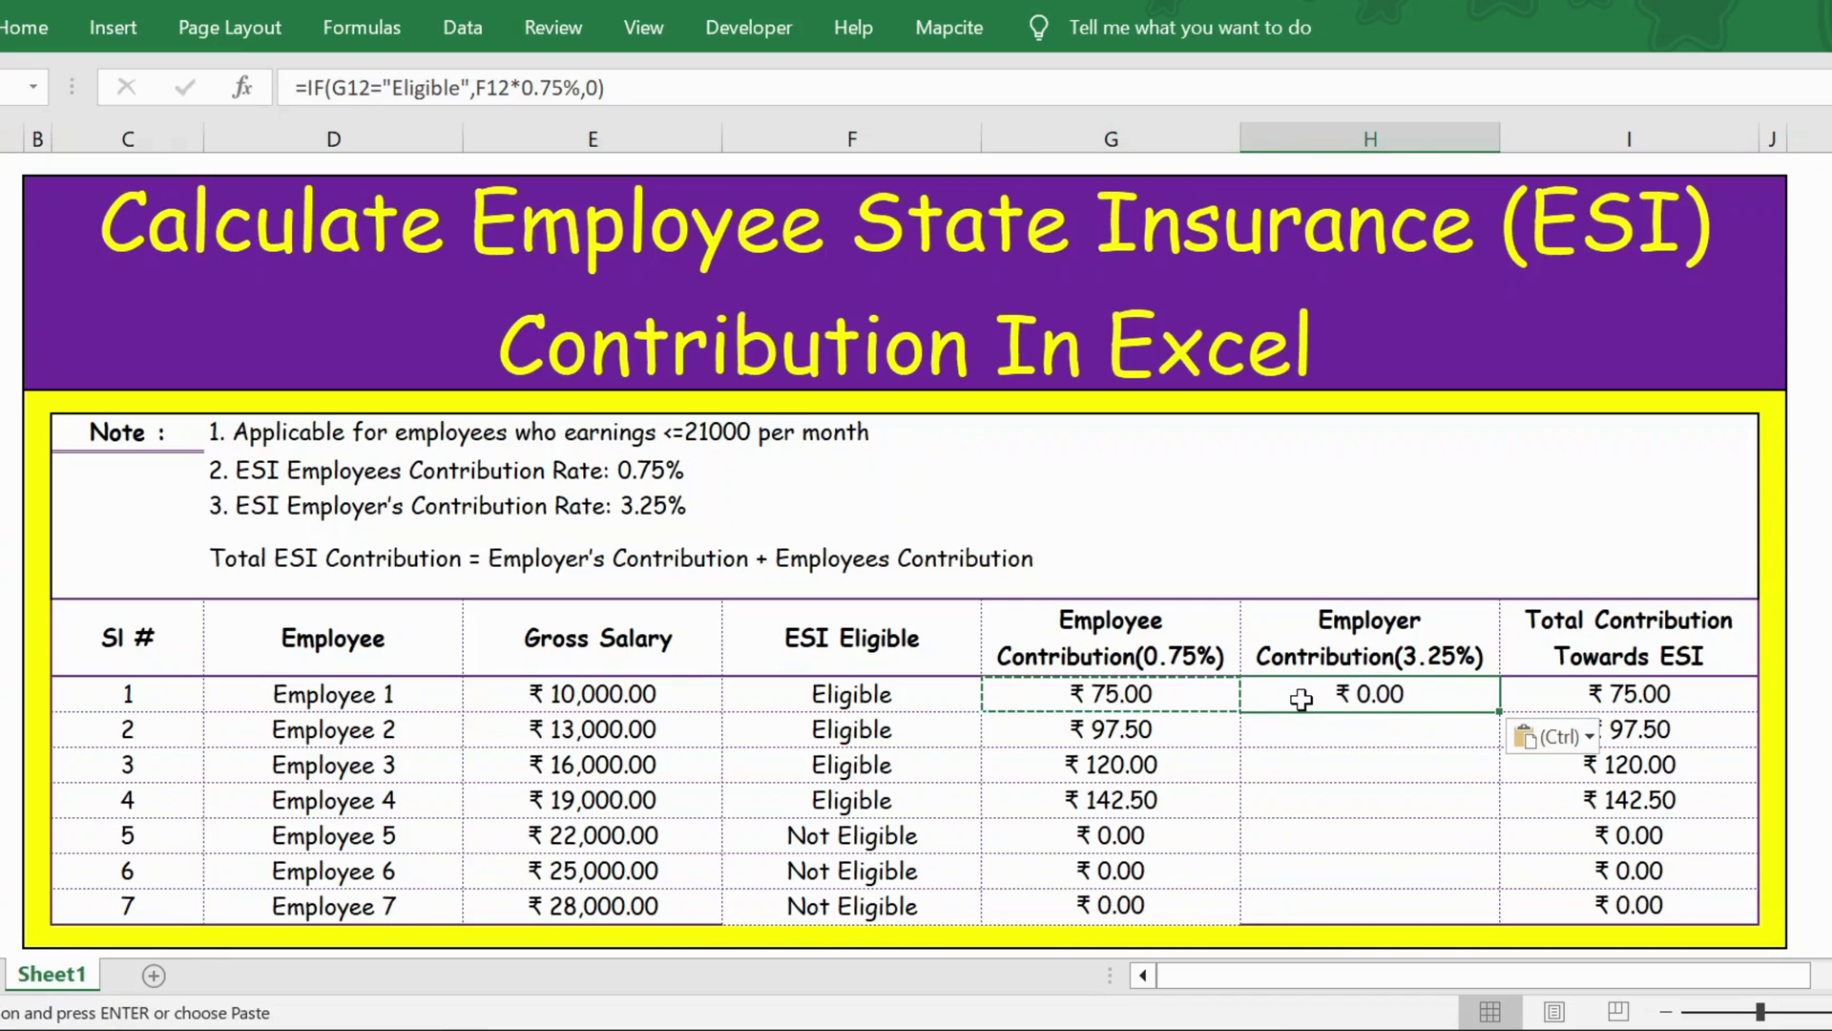
- Correct the cell references in H12's formula so it tests F12 for "Eligible" and multiplies E12
double_click(1301, 699)
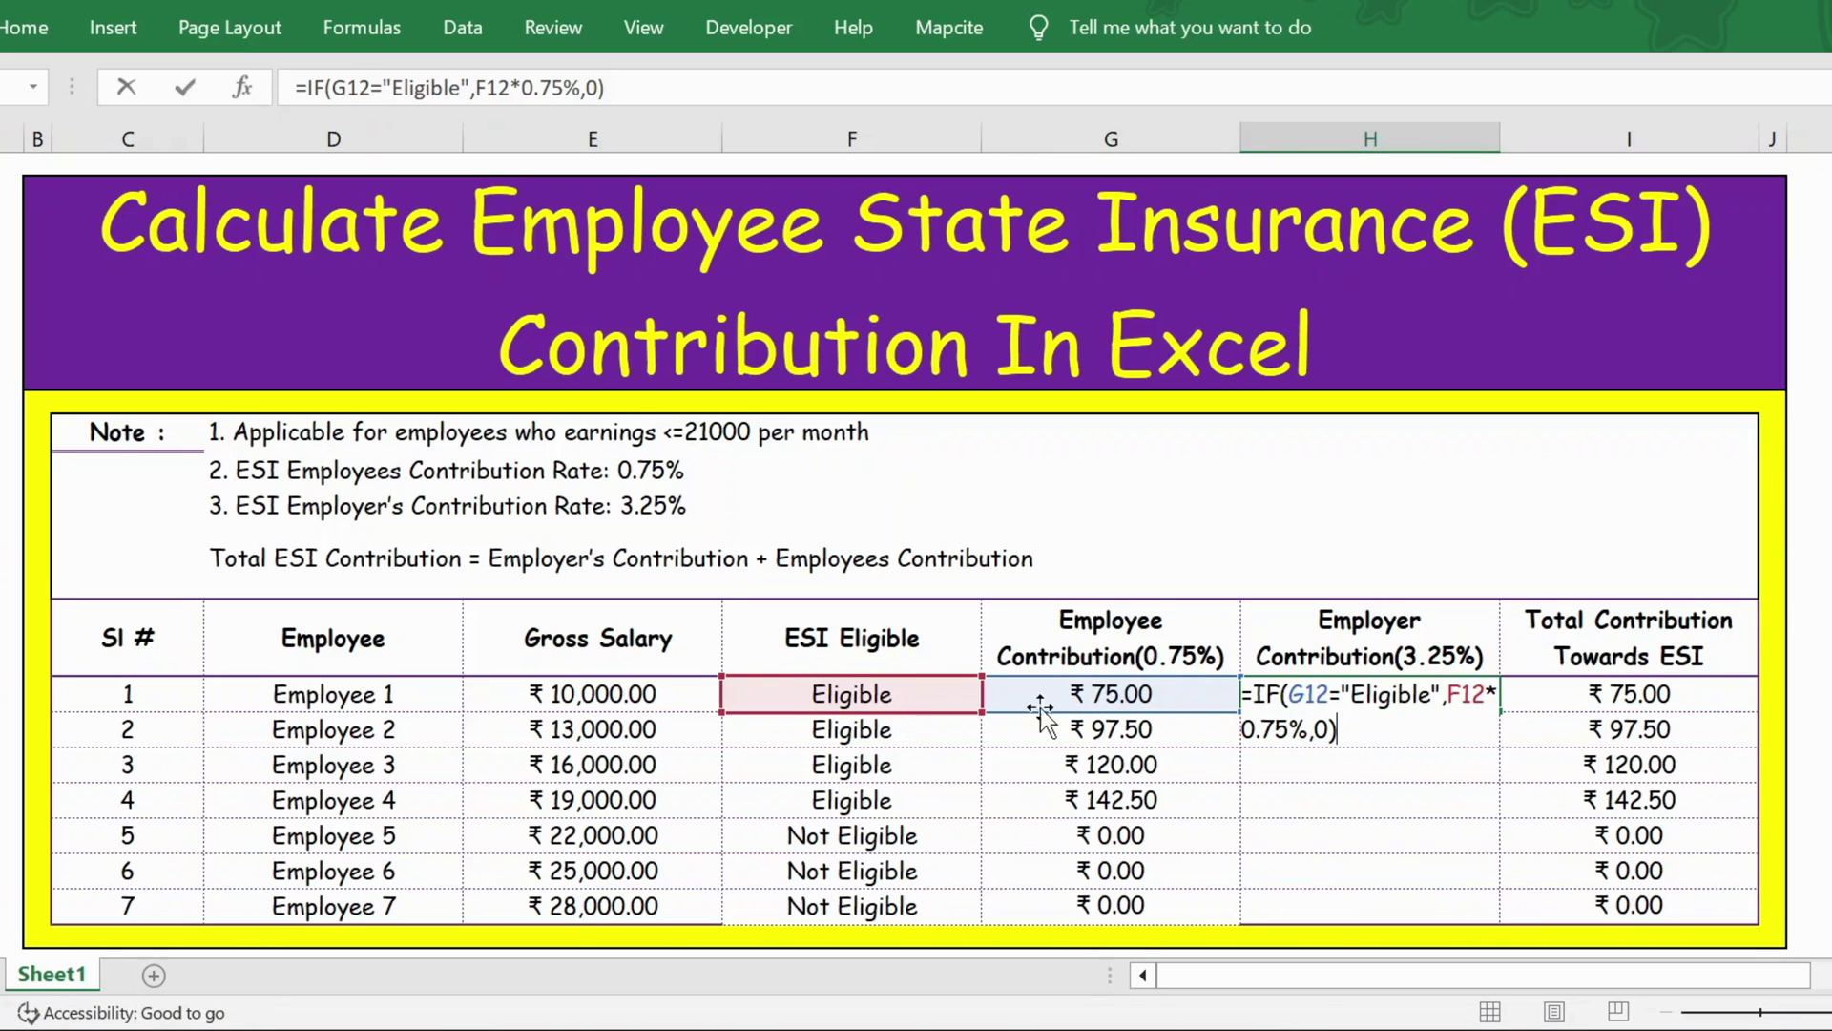
click(1307, 696)
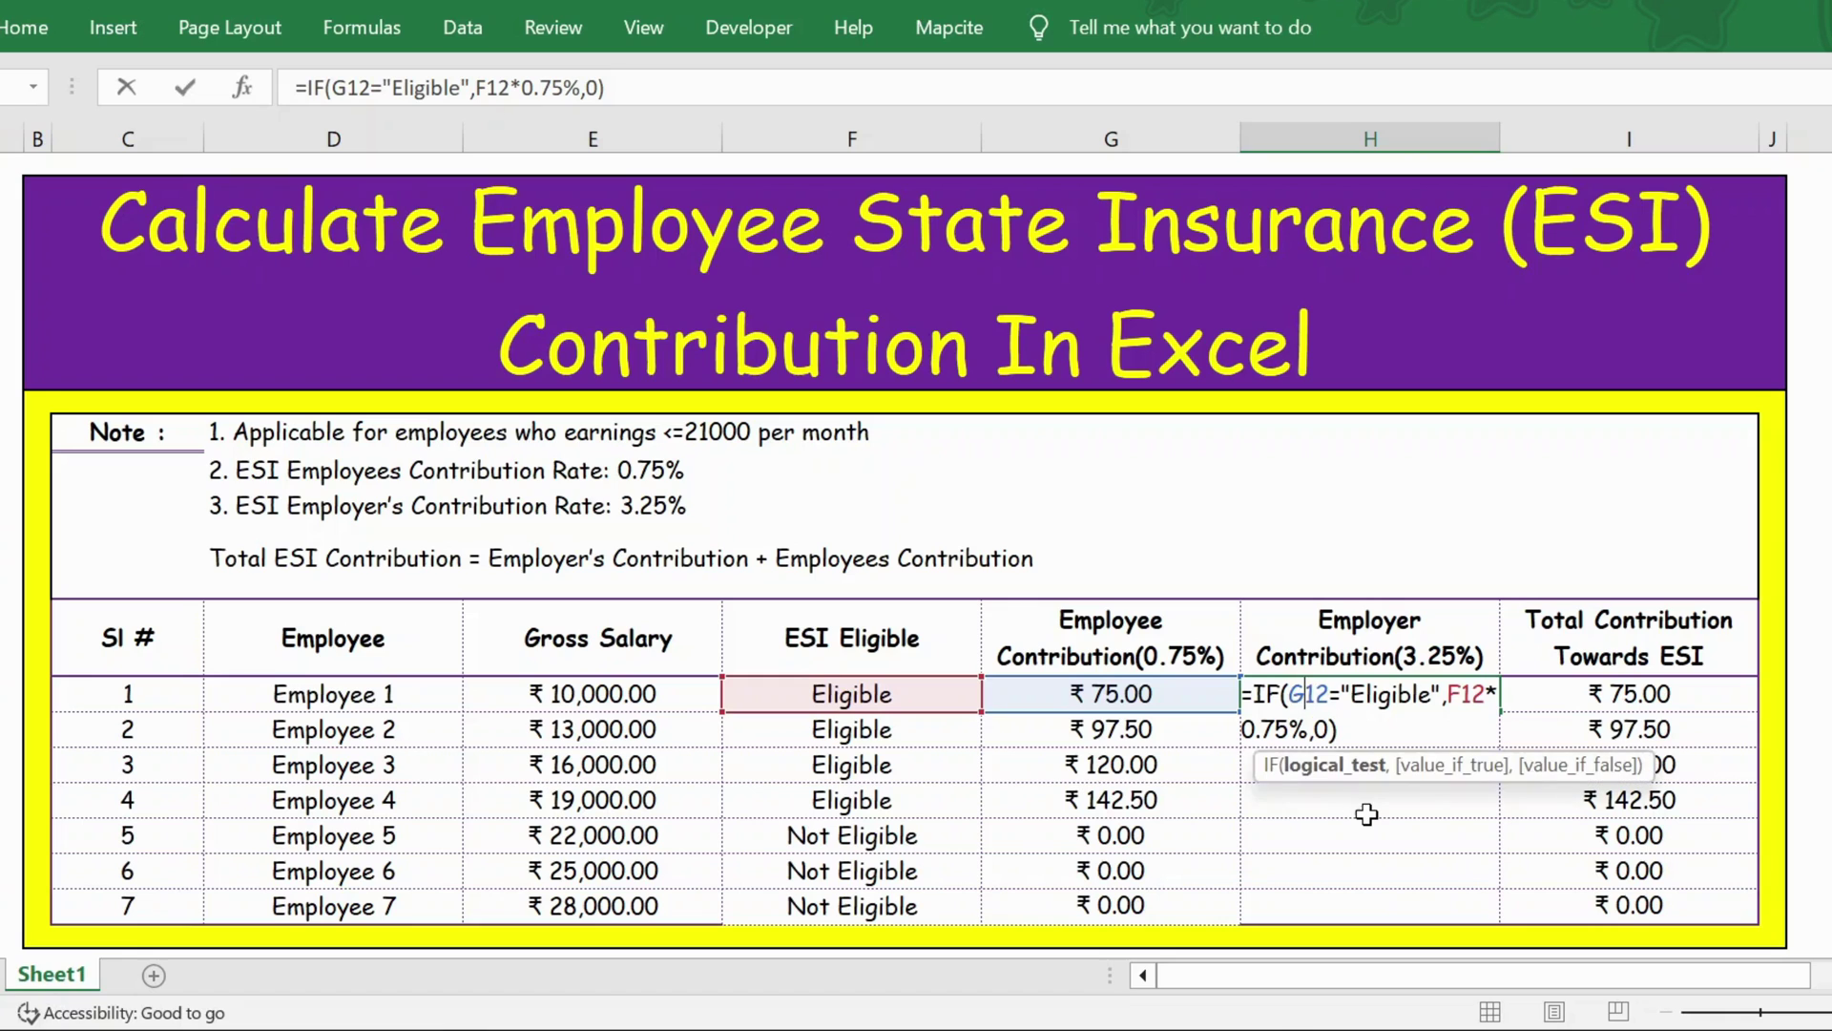
key(BackSpace)
text(F)
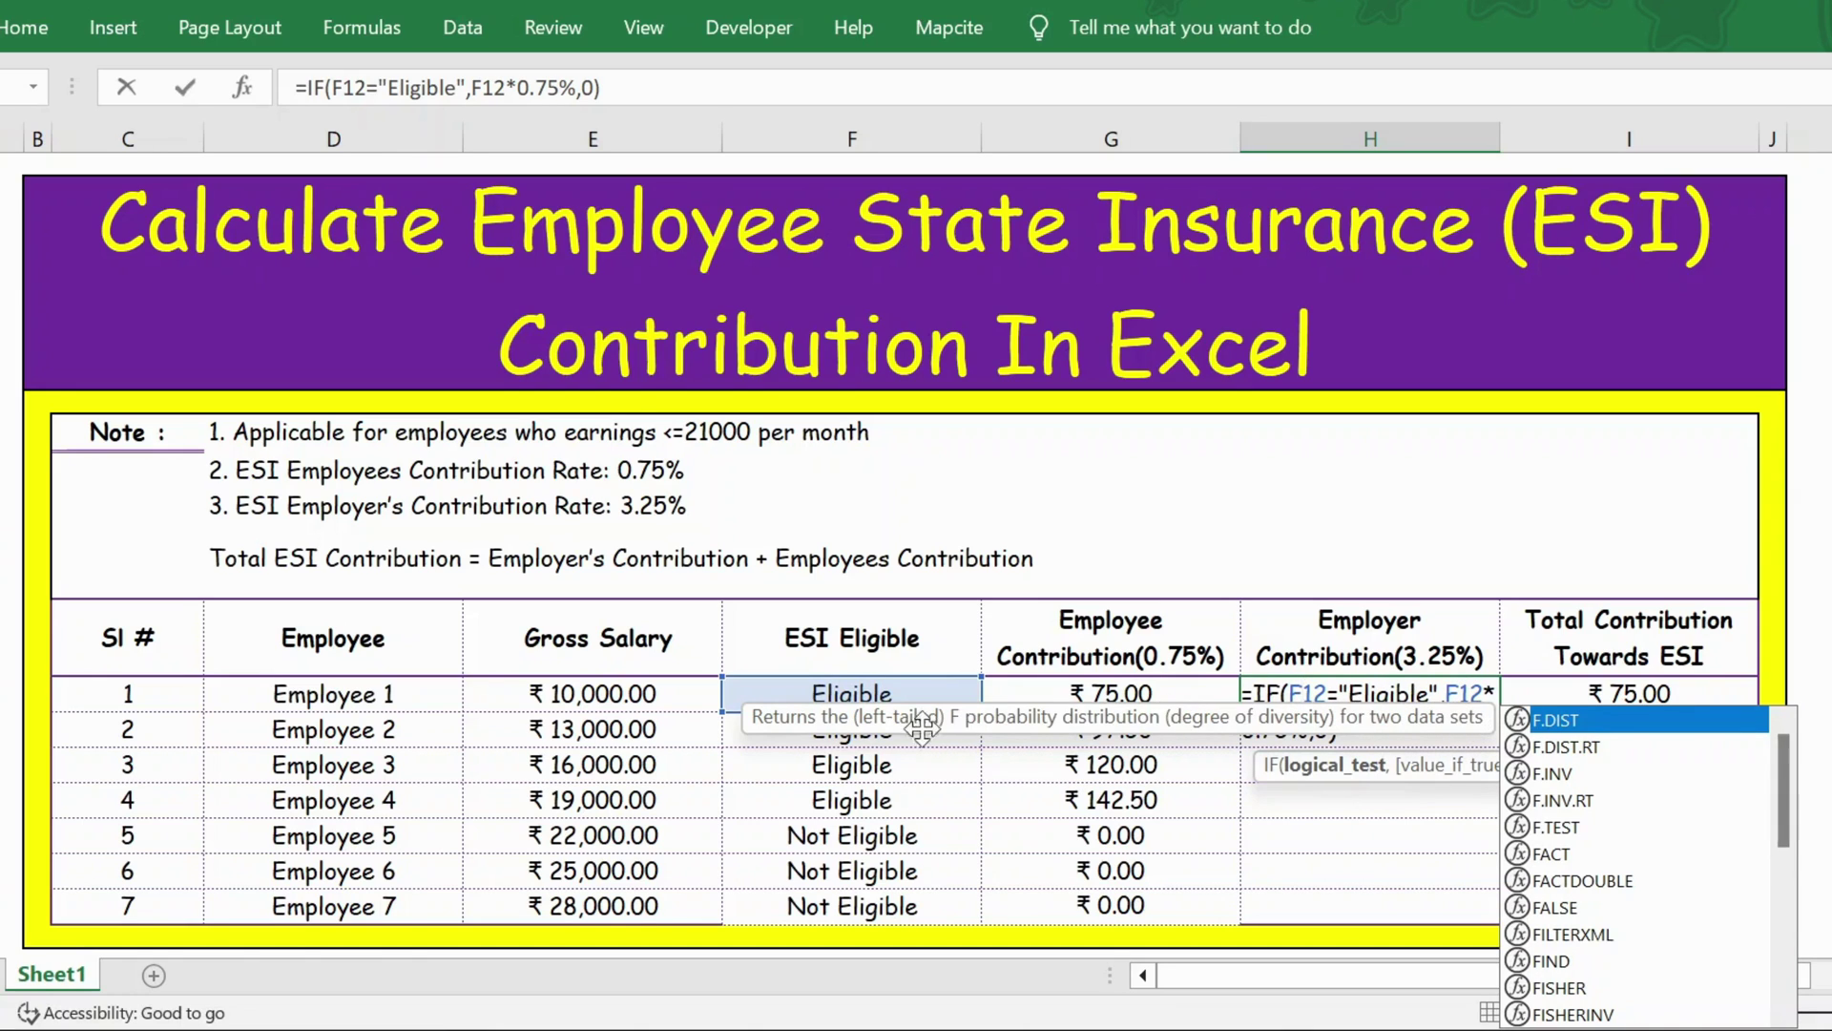
click(1460, 693)
key(BackSpace)
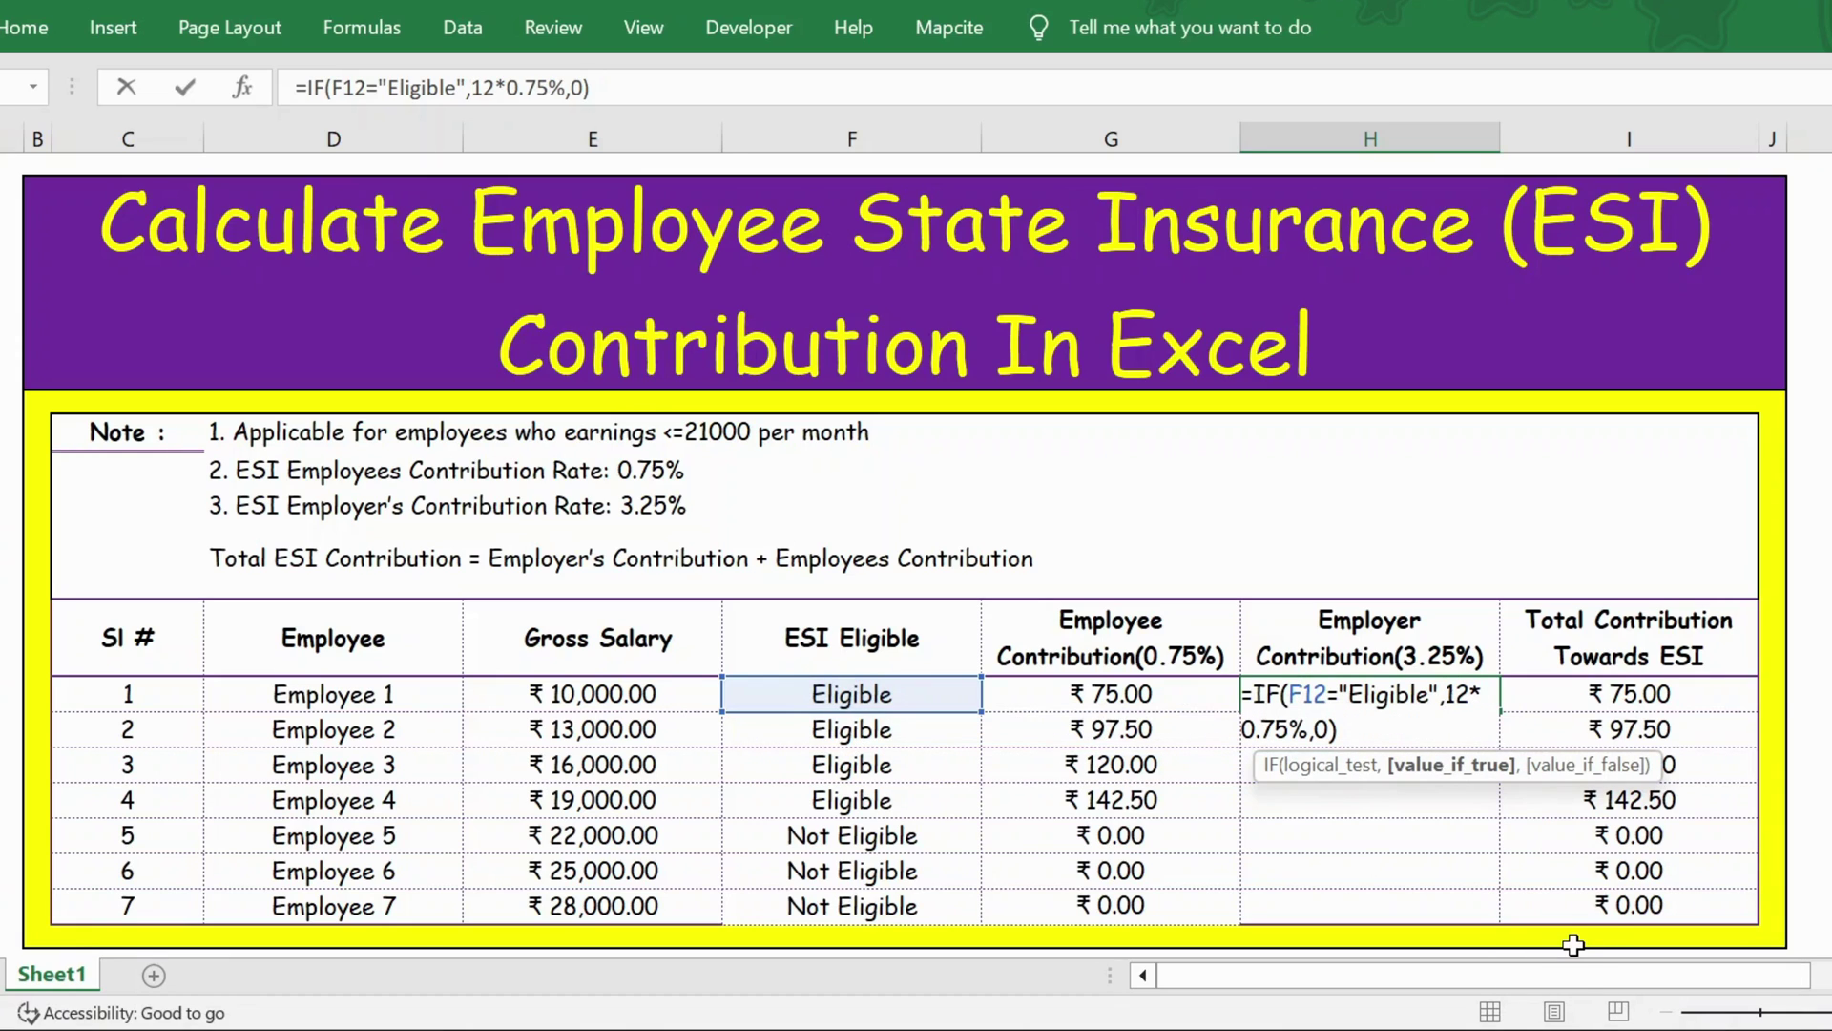
text(E)
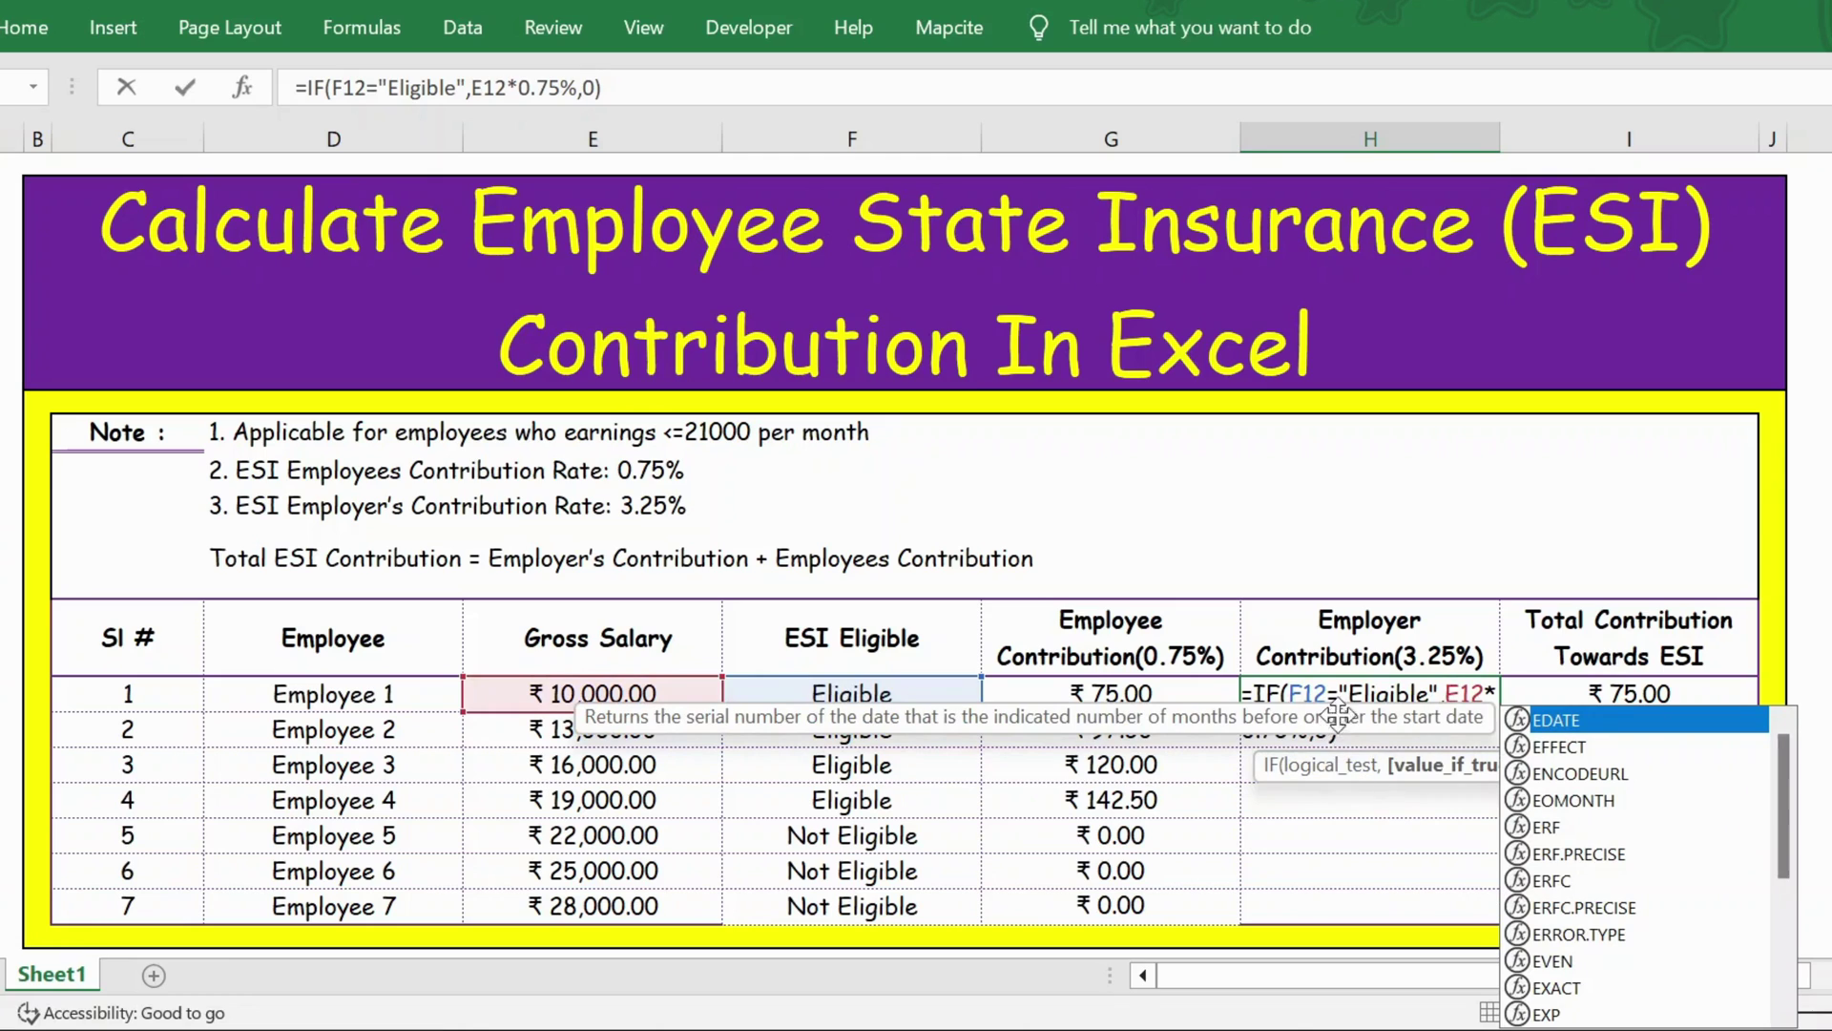
click(1307, 827)
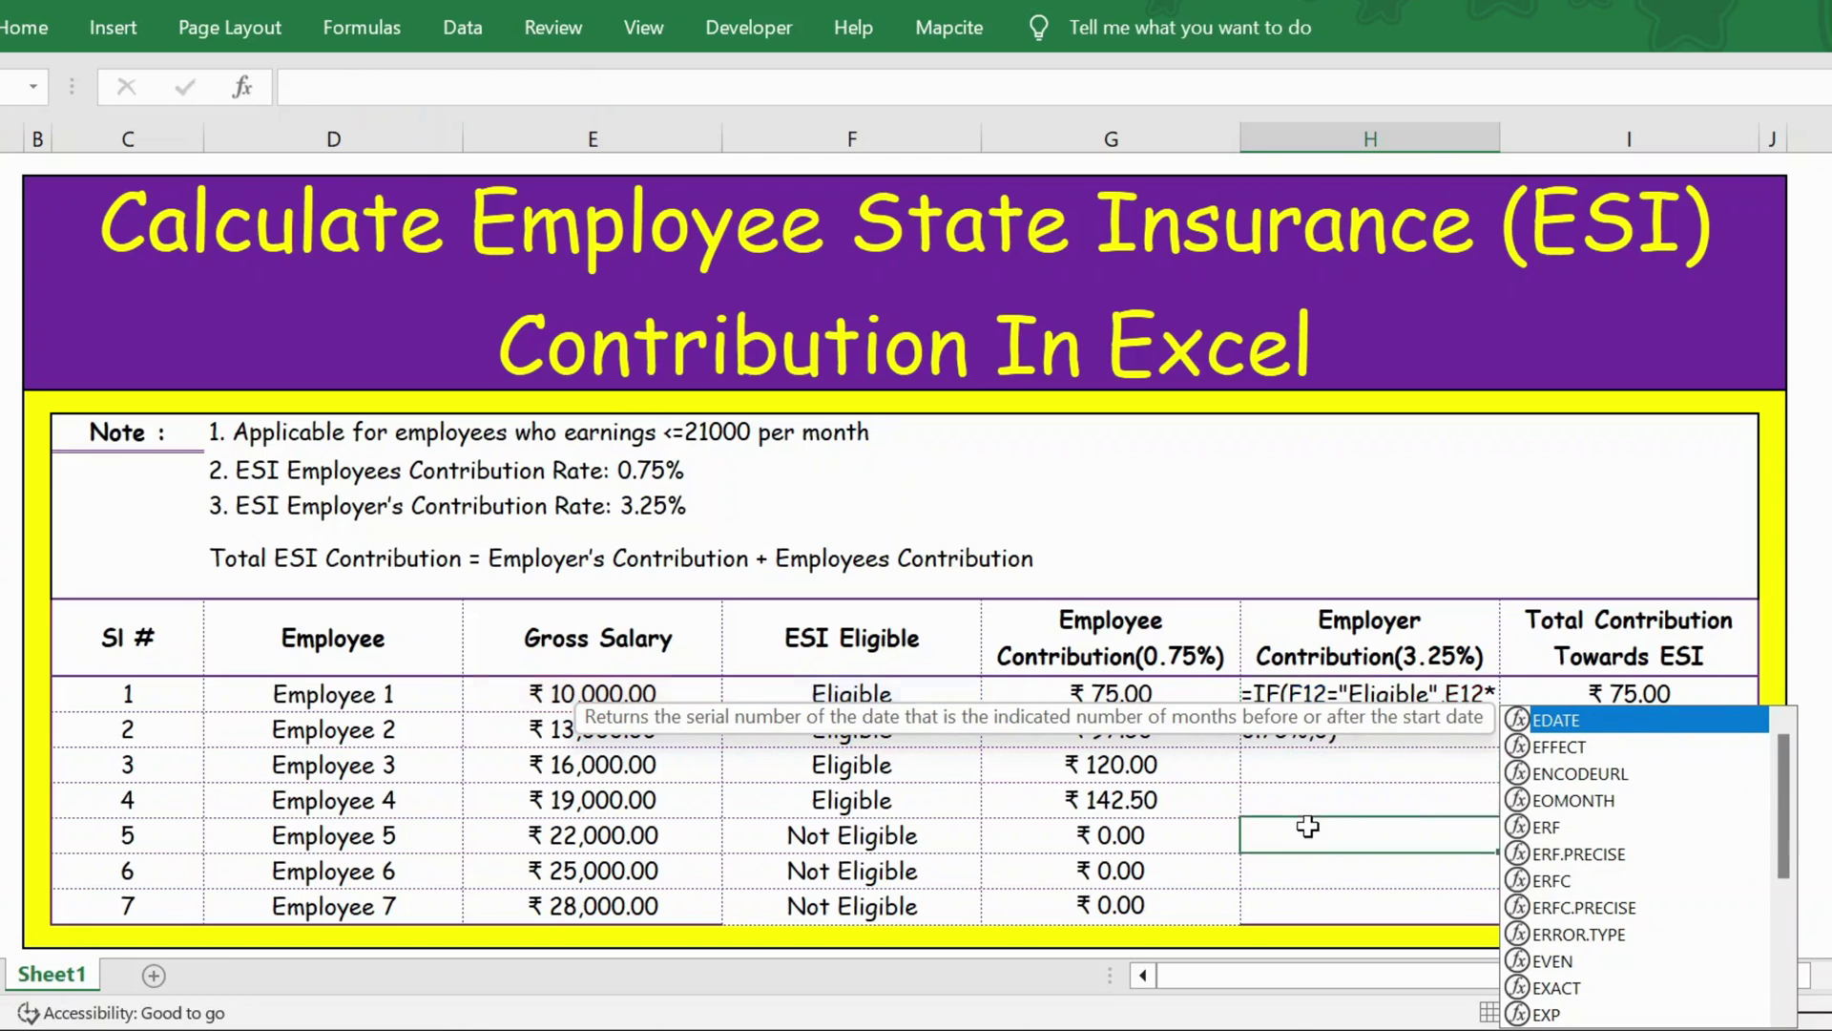
- Set the contribution rate in H12's employer contribution formula to 3.75%
click(1401, 694)
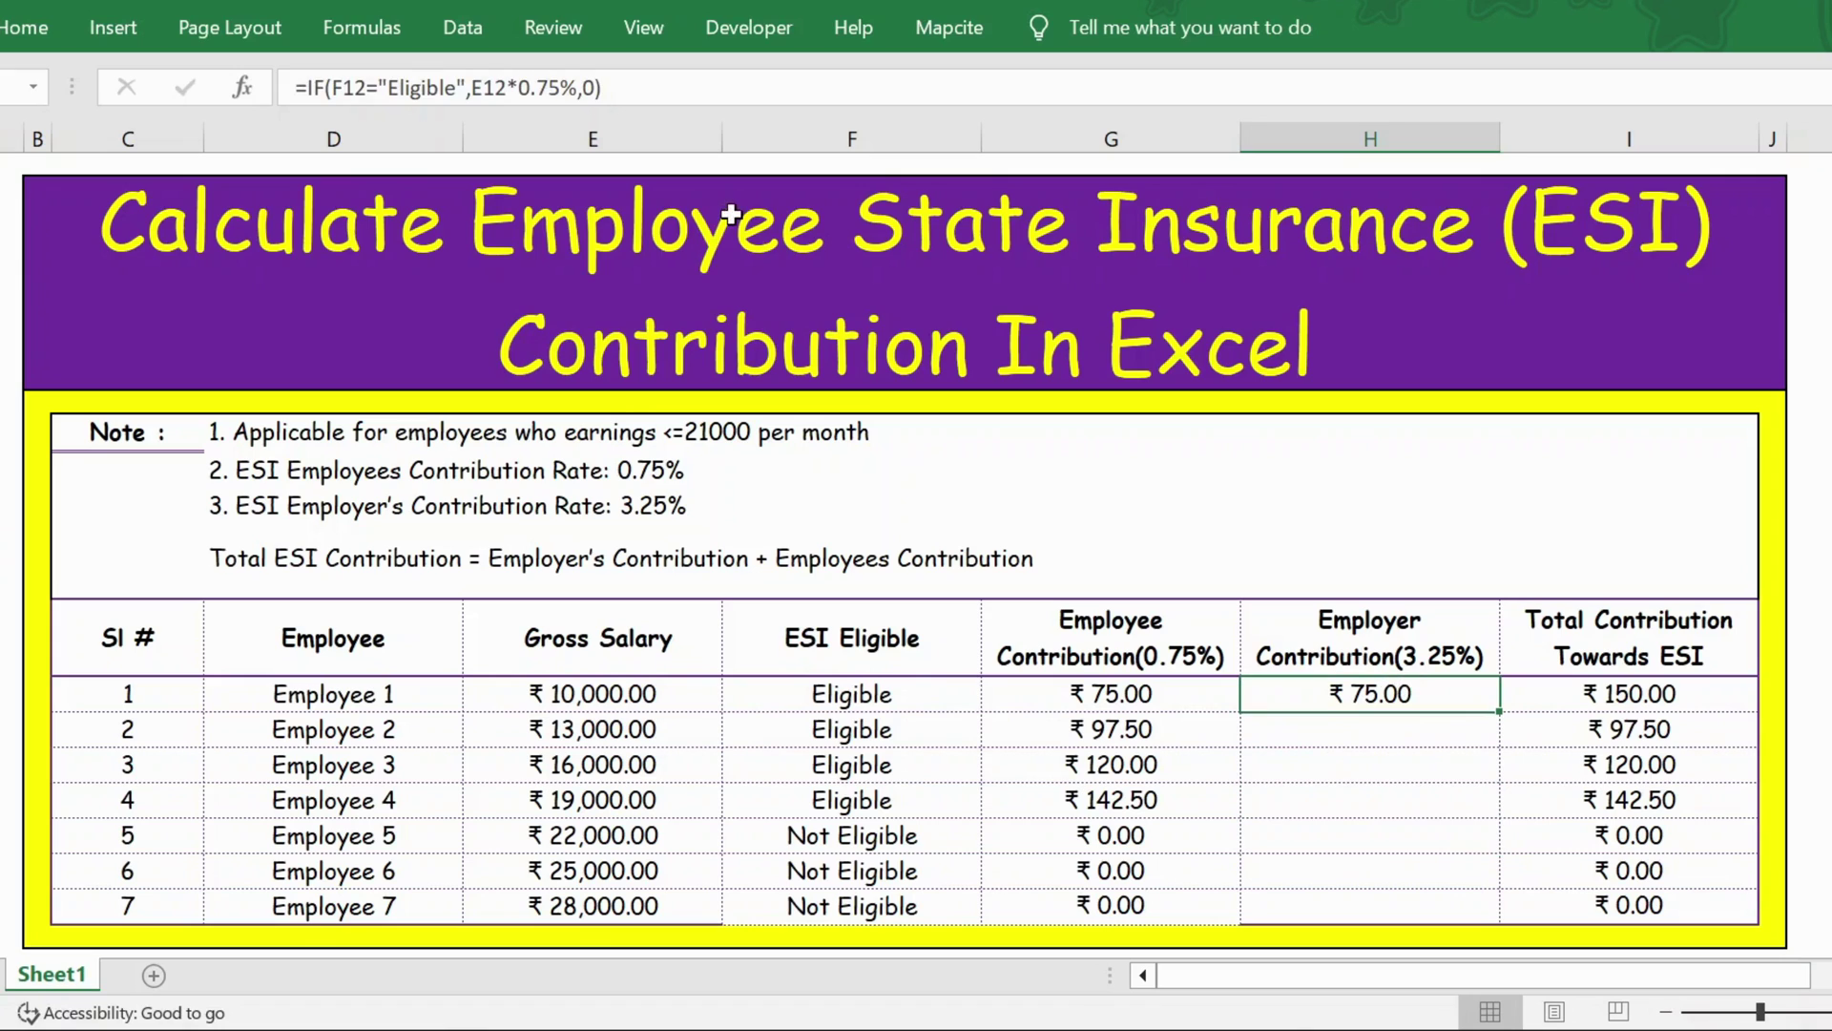
click(556, 84)
key(BackSpace)
key(BackSpace)
key(BackSpace)
key(BackSpace)
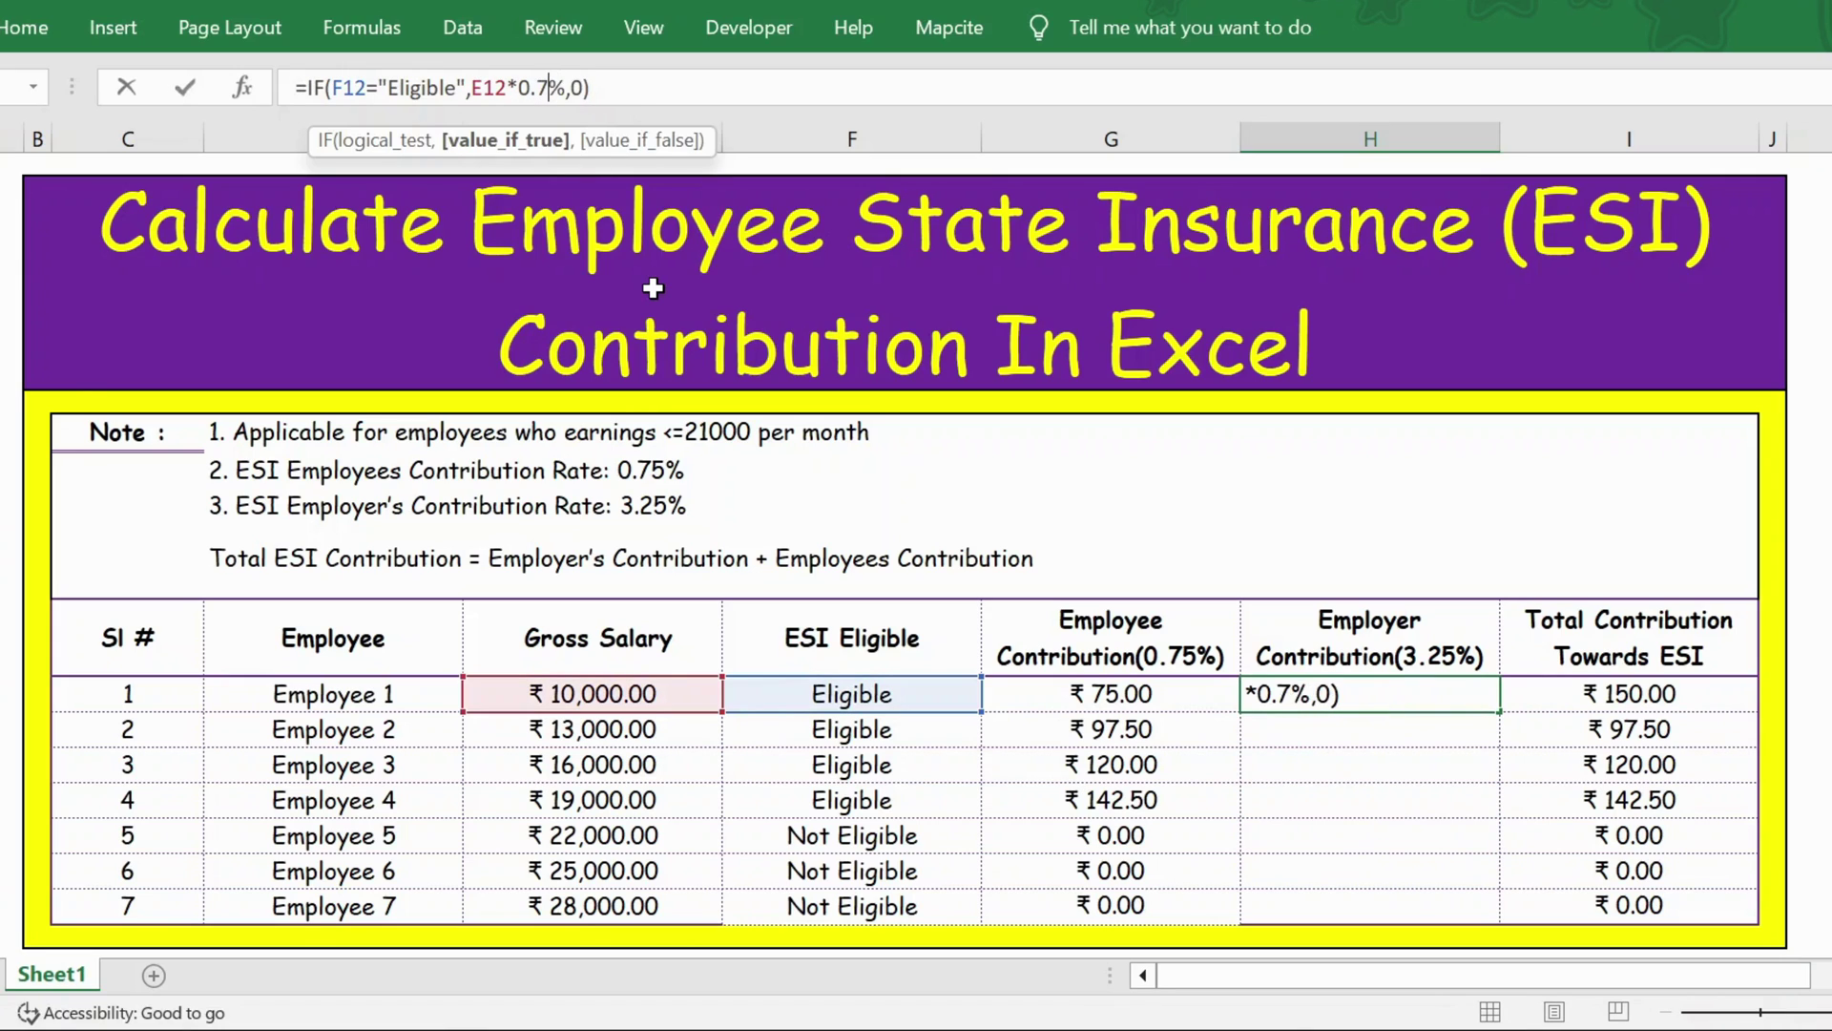
text(3.75)
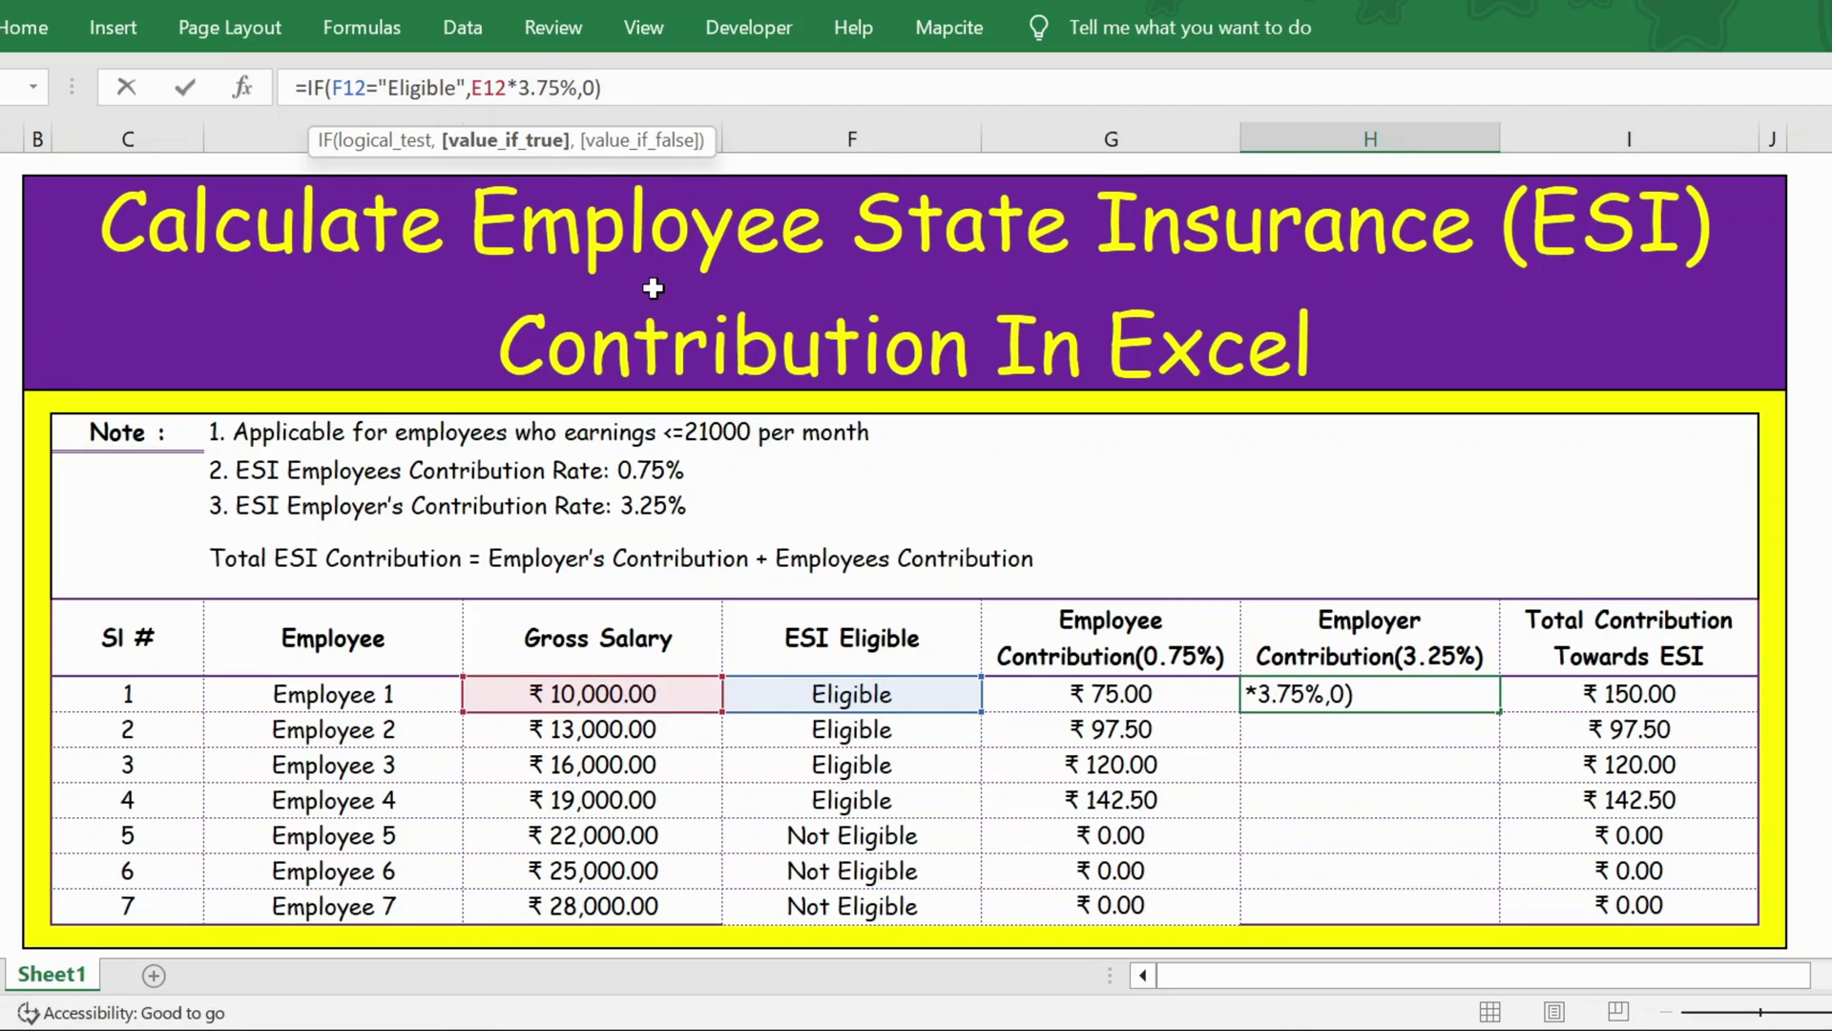
key(Return)
key(Up)
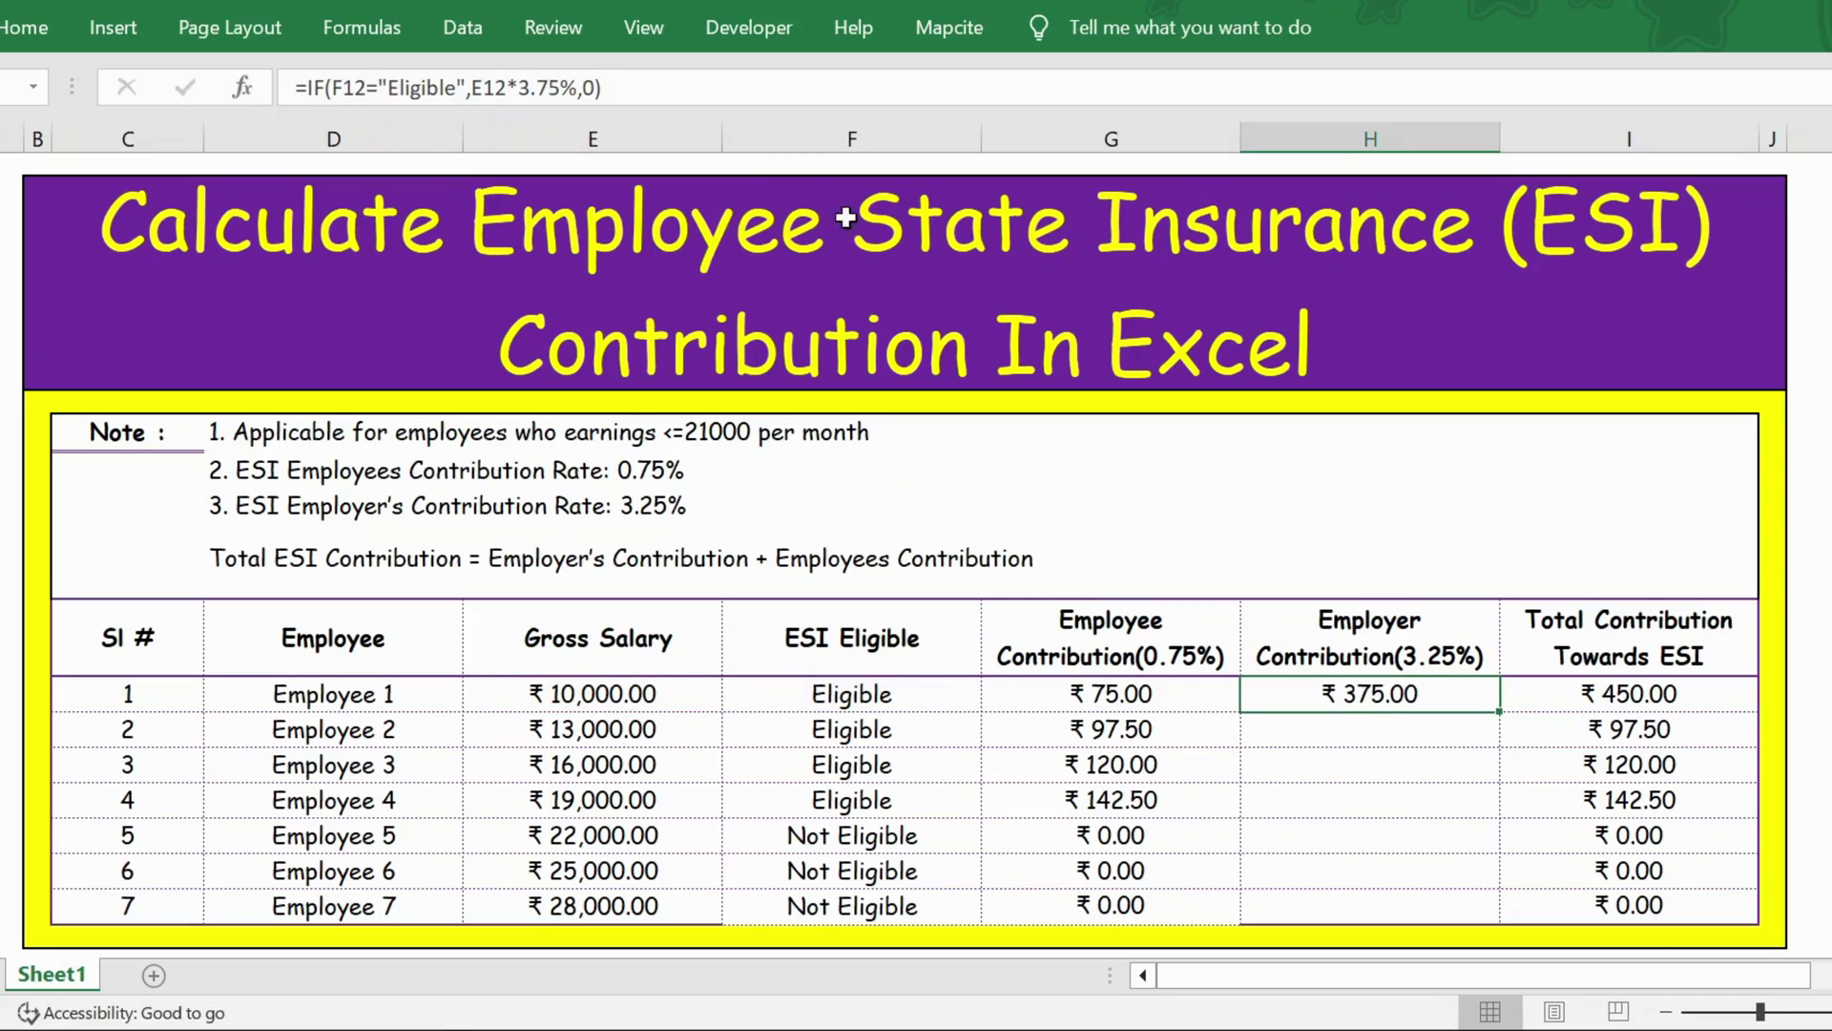
- Correct the contribution rate in H12's employer contribution formula to 3.25%
click(548, 87)
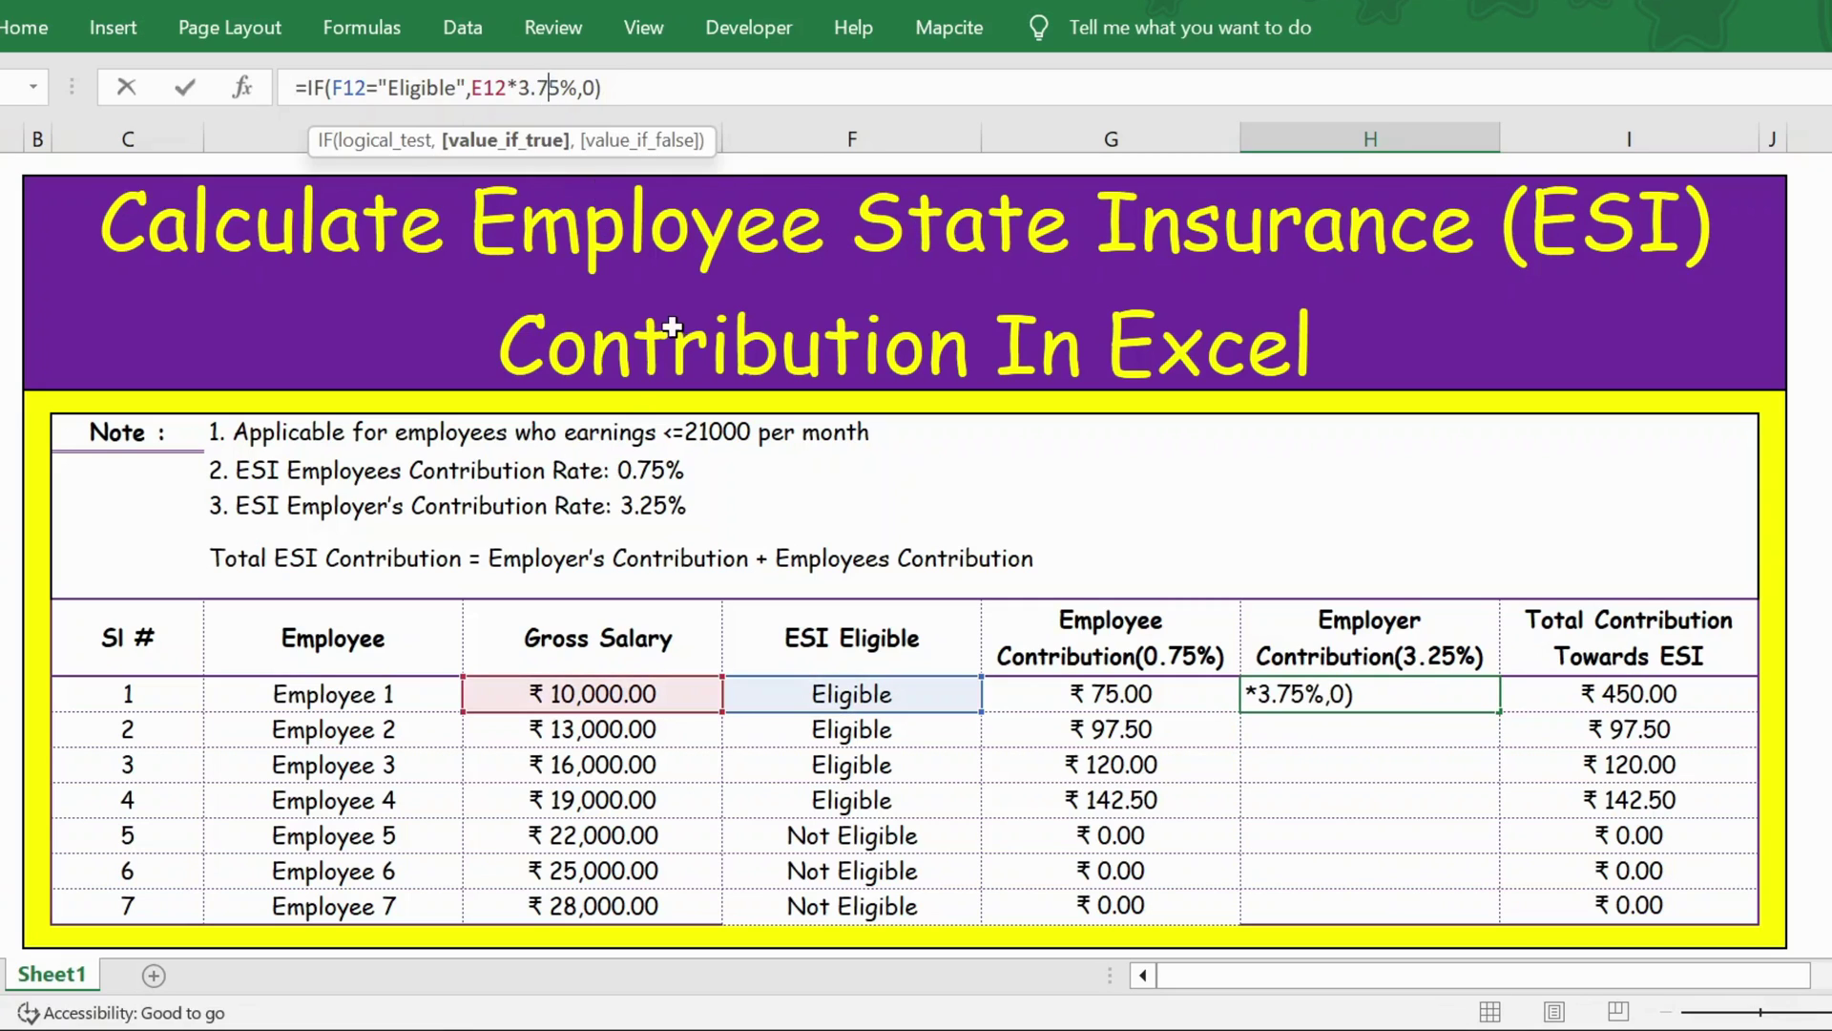
key(BackSpace)
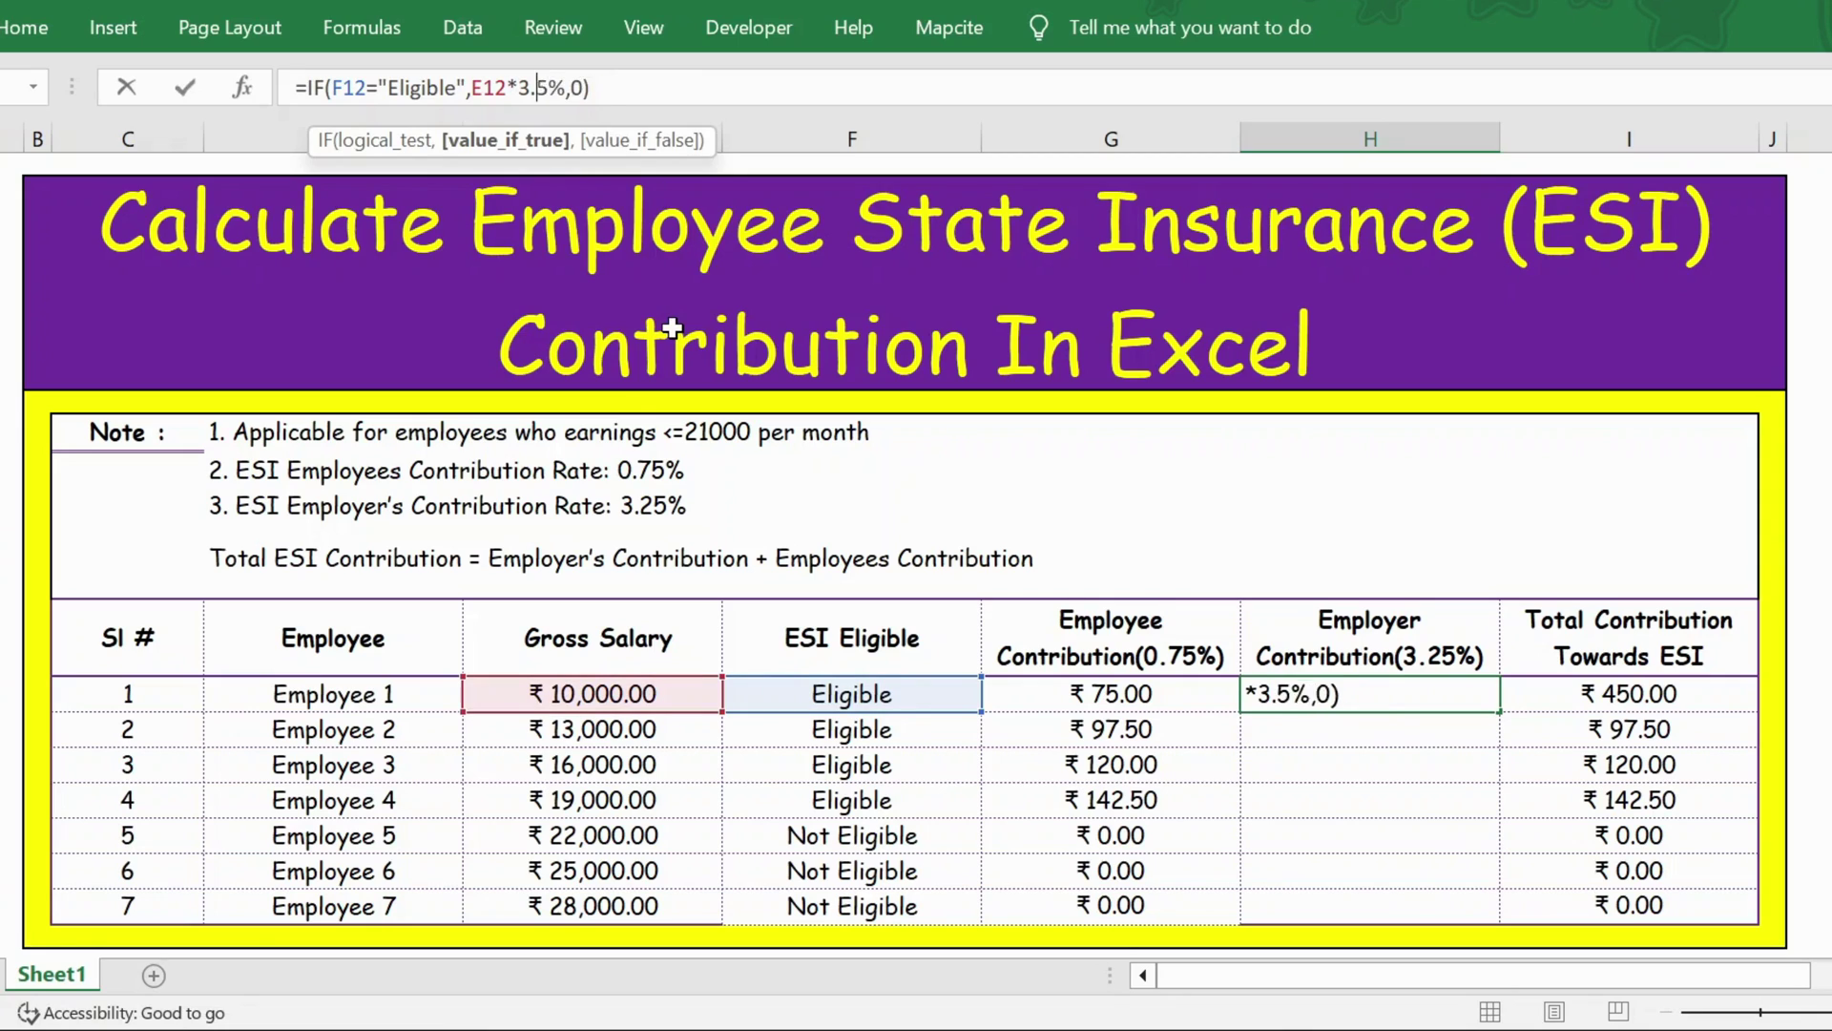
text(2)
key(Return)
key(Up)
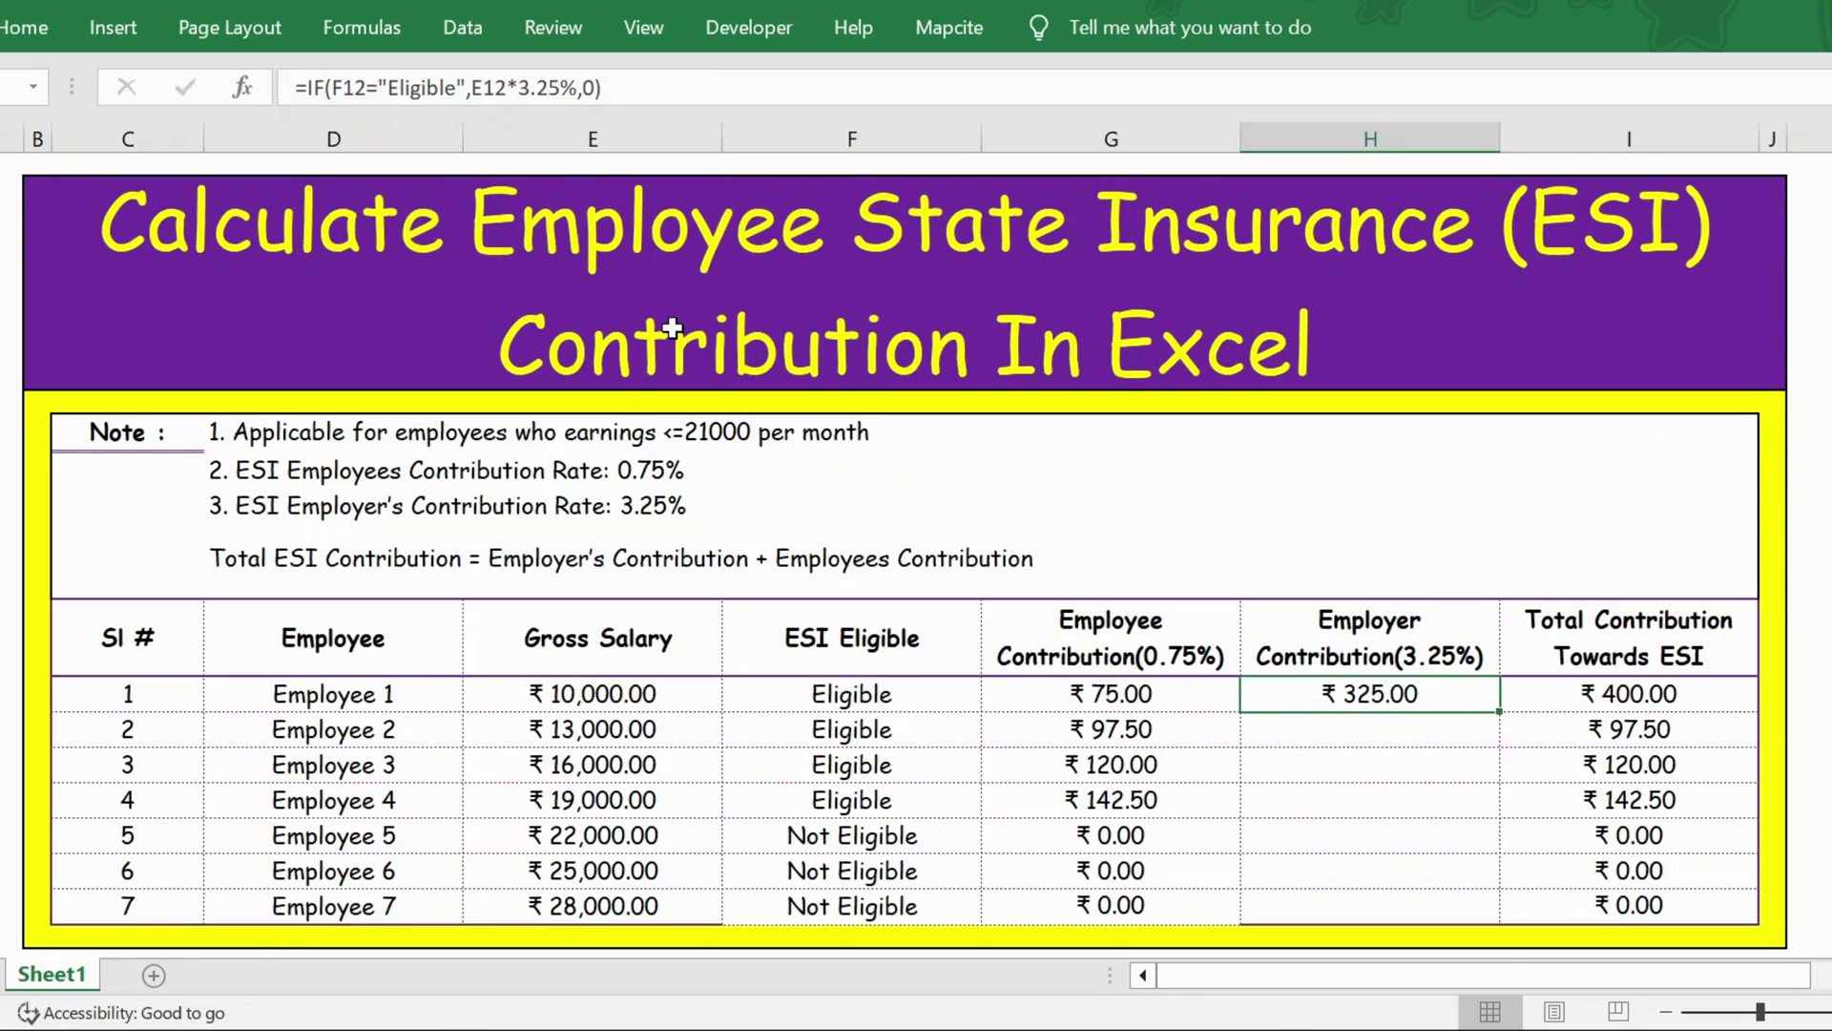
- Review H12's employer contribution formula and fill it down through Employee 7's row
key(F2)
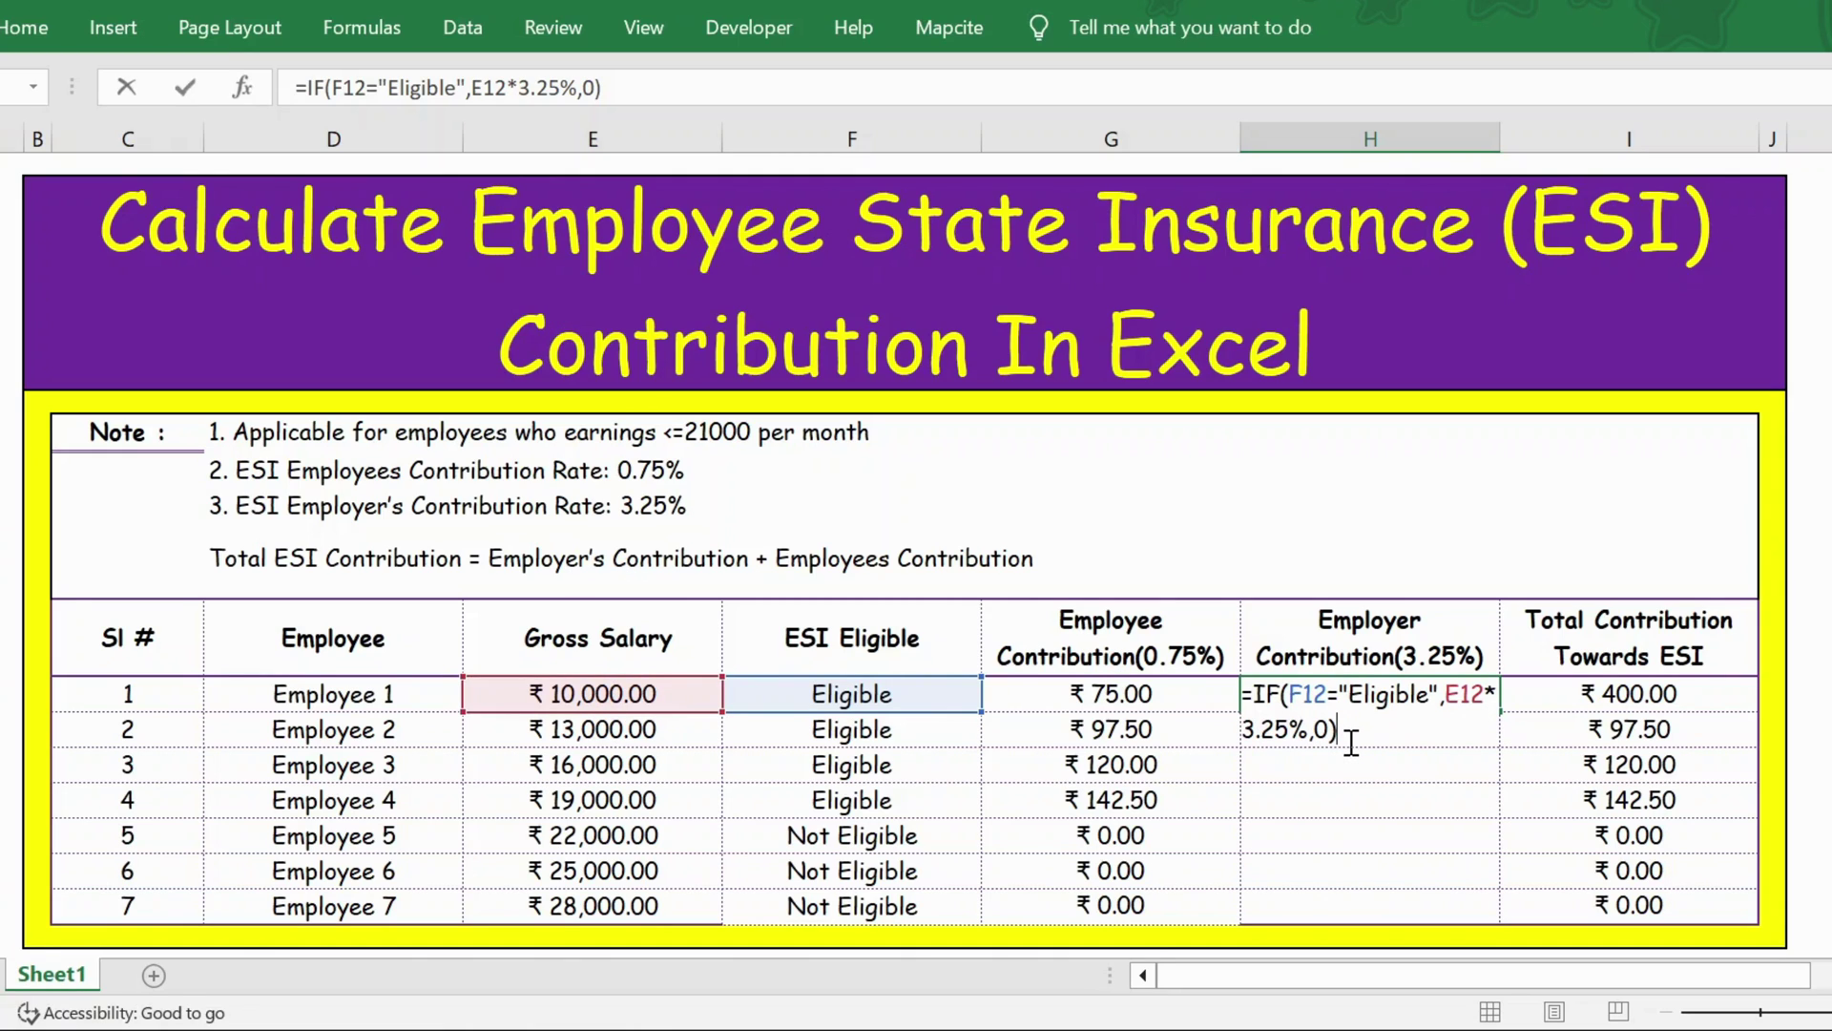
key(ctrl+Return)
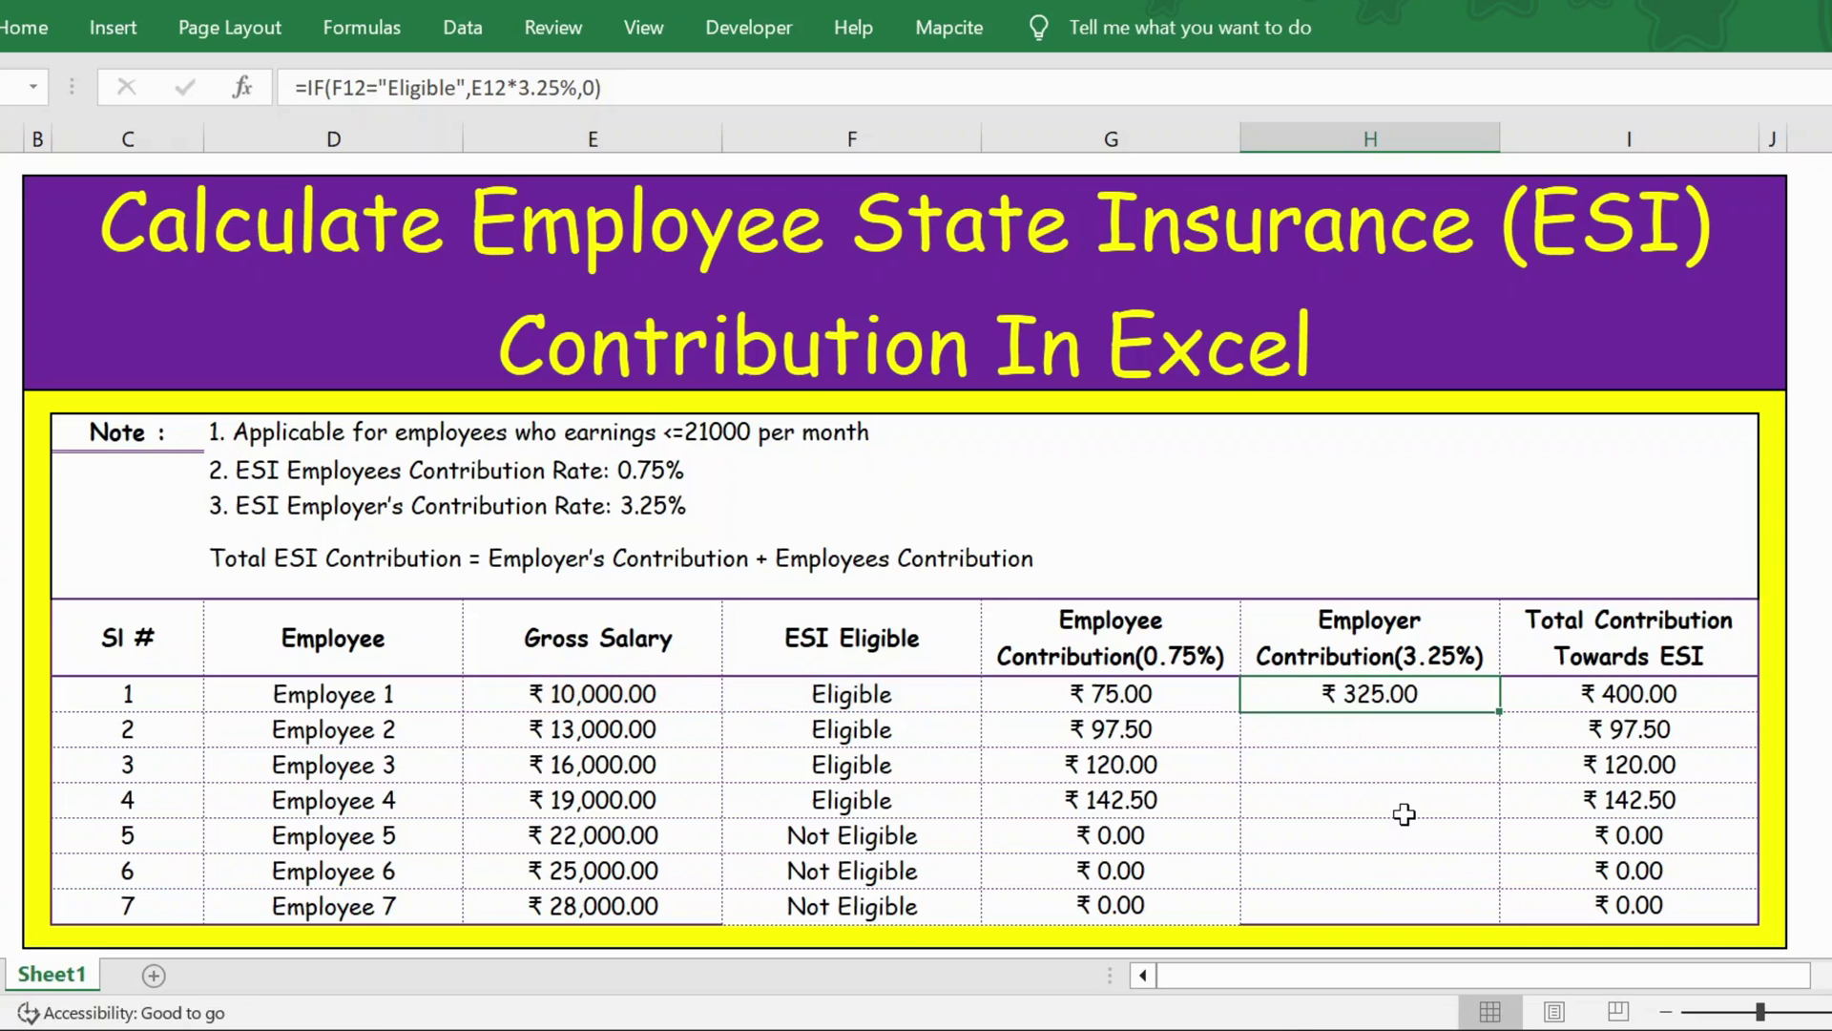
double_click(1504, 712)
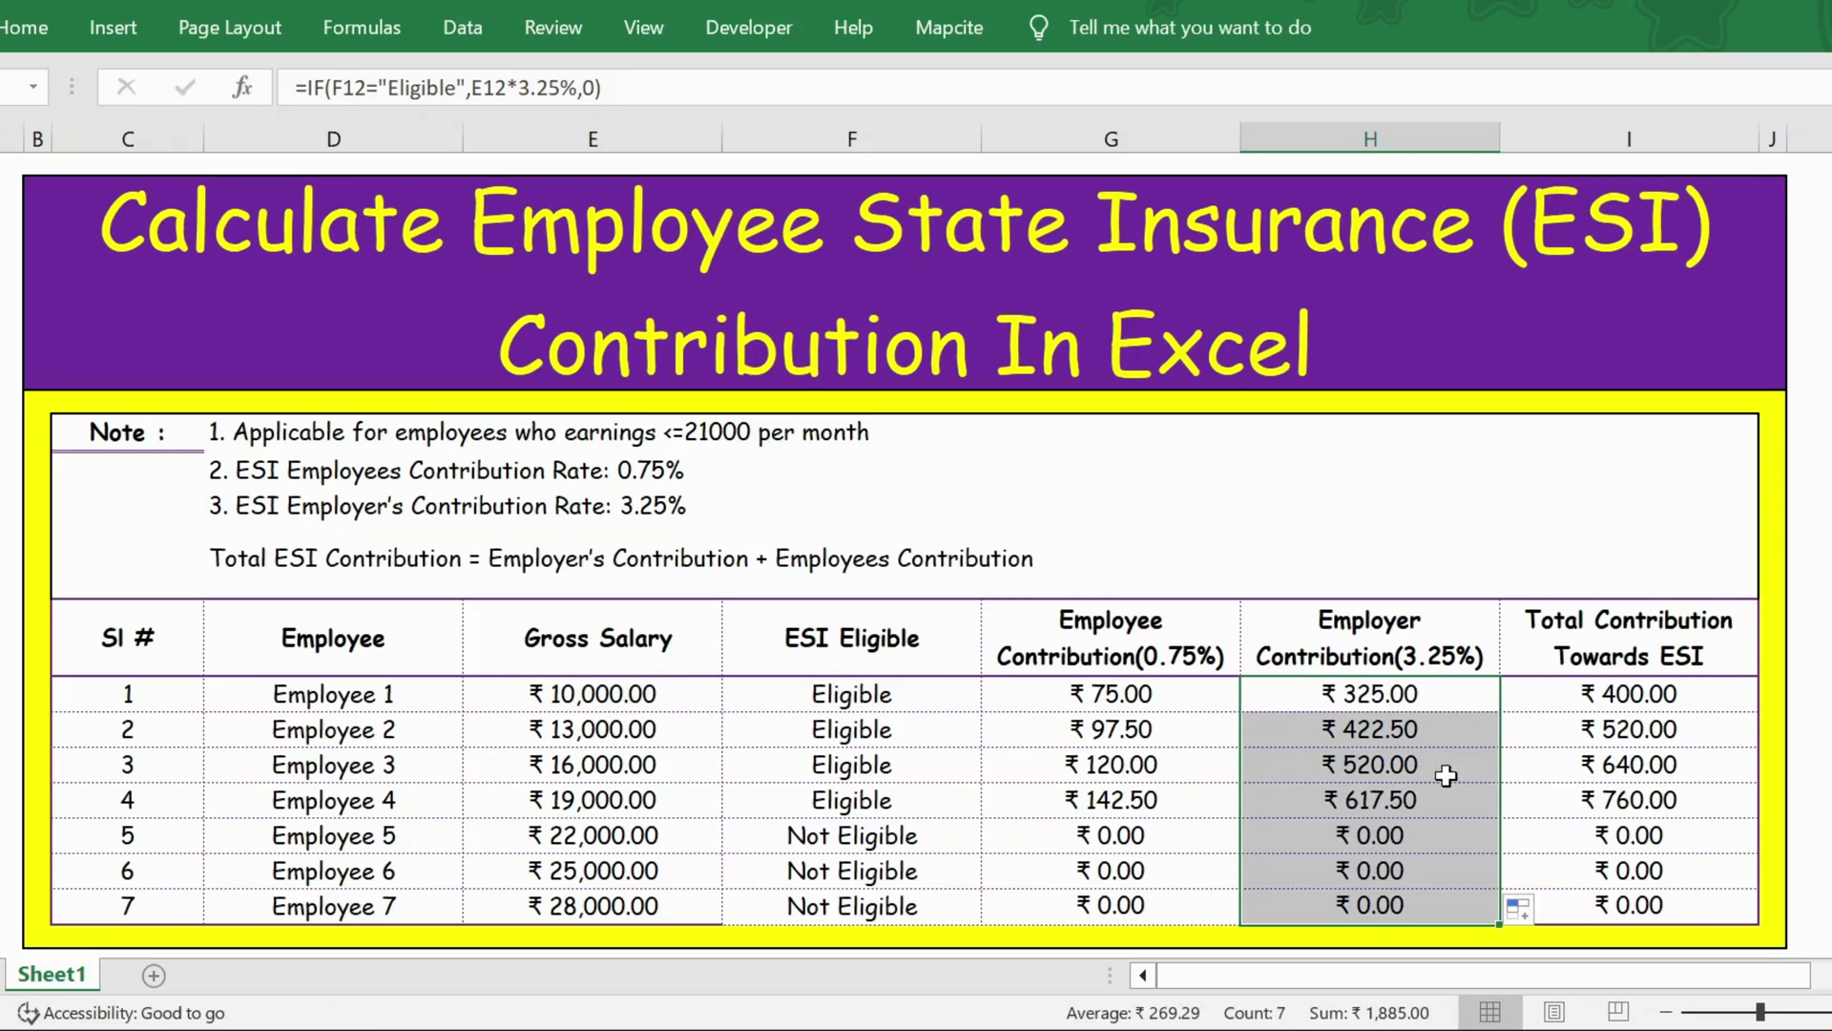
- Check the employer contributions against eligibility in the rows of Employees 5 to 7
click(1381, 823)
key(shift+space)
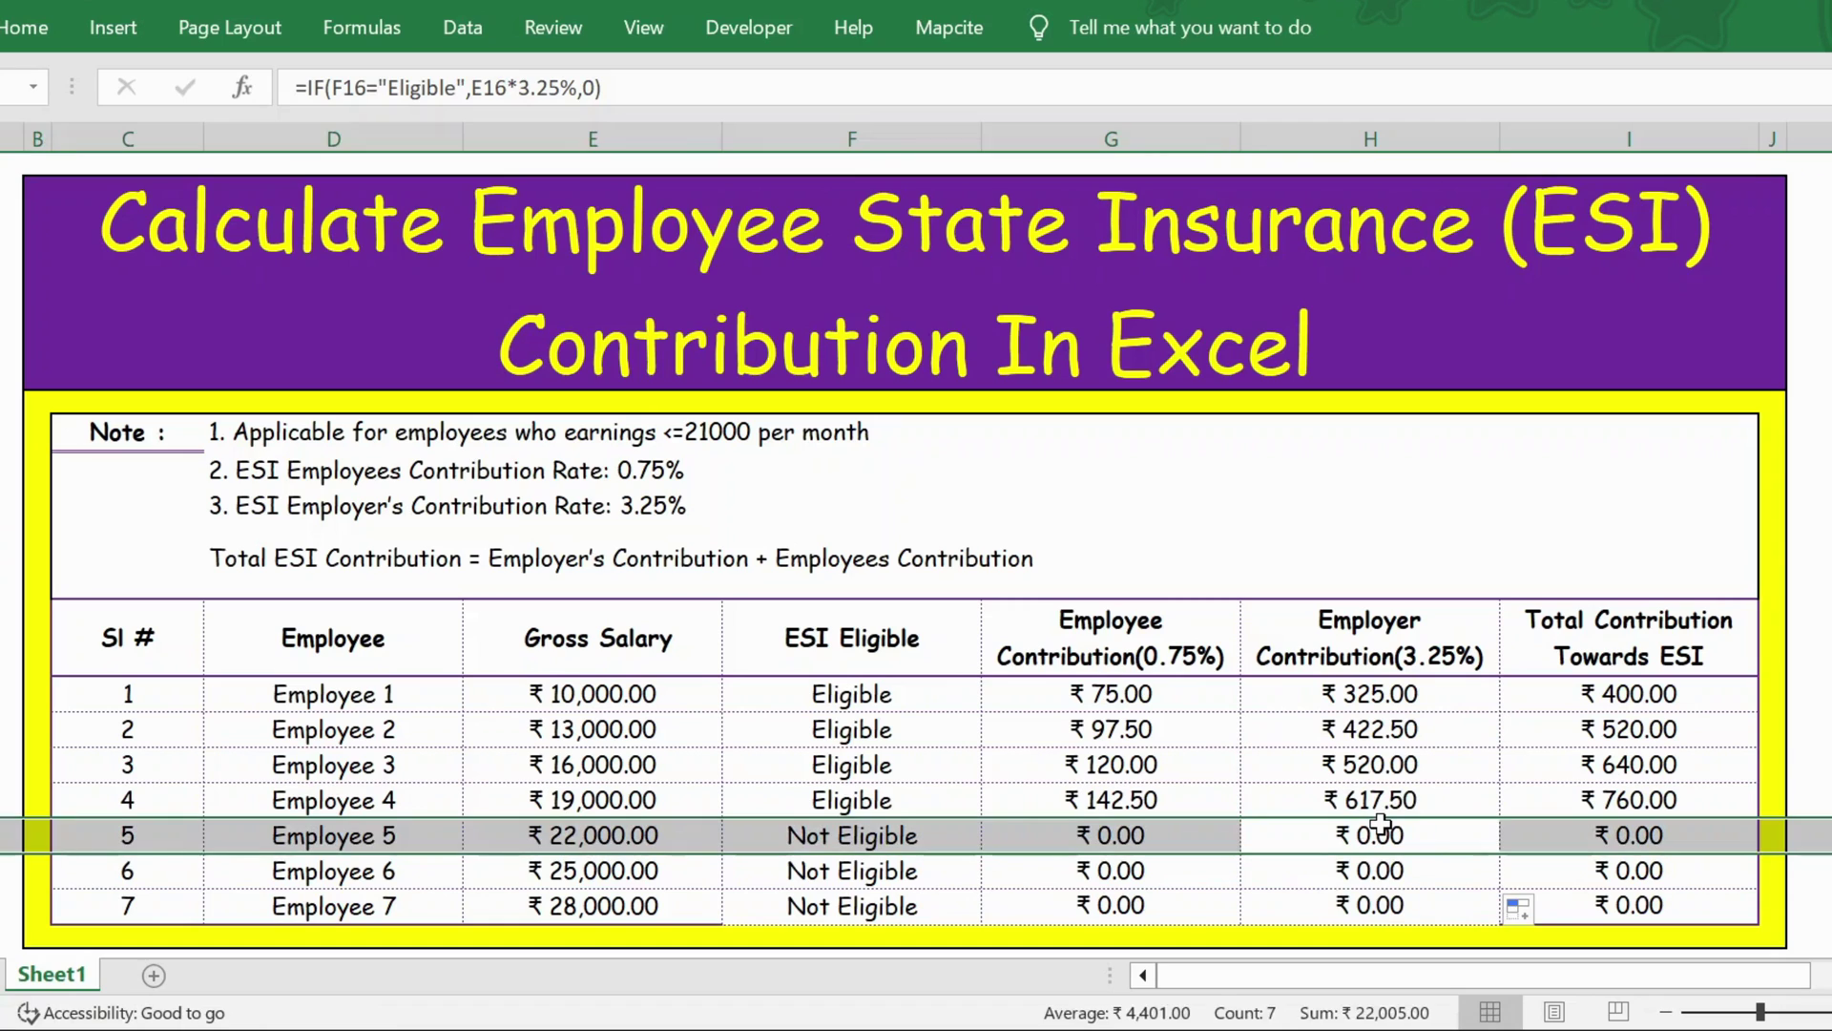
key(shift+Down)
key(shift+Down)
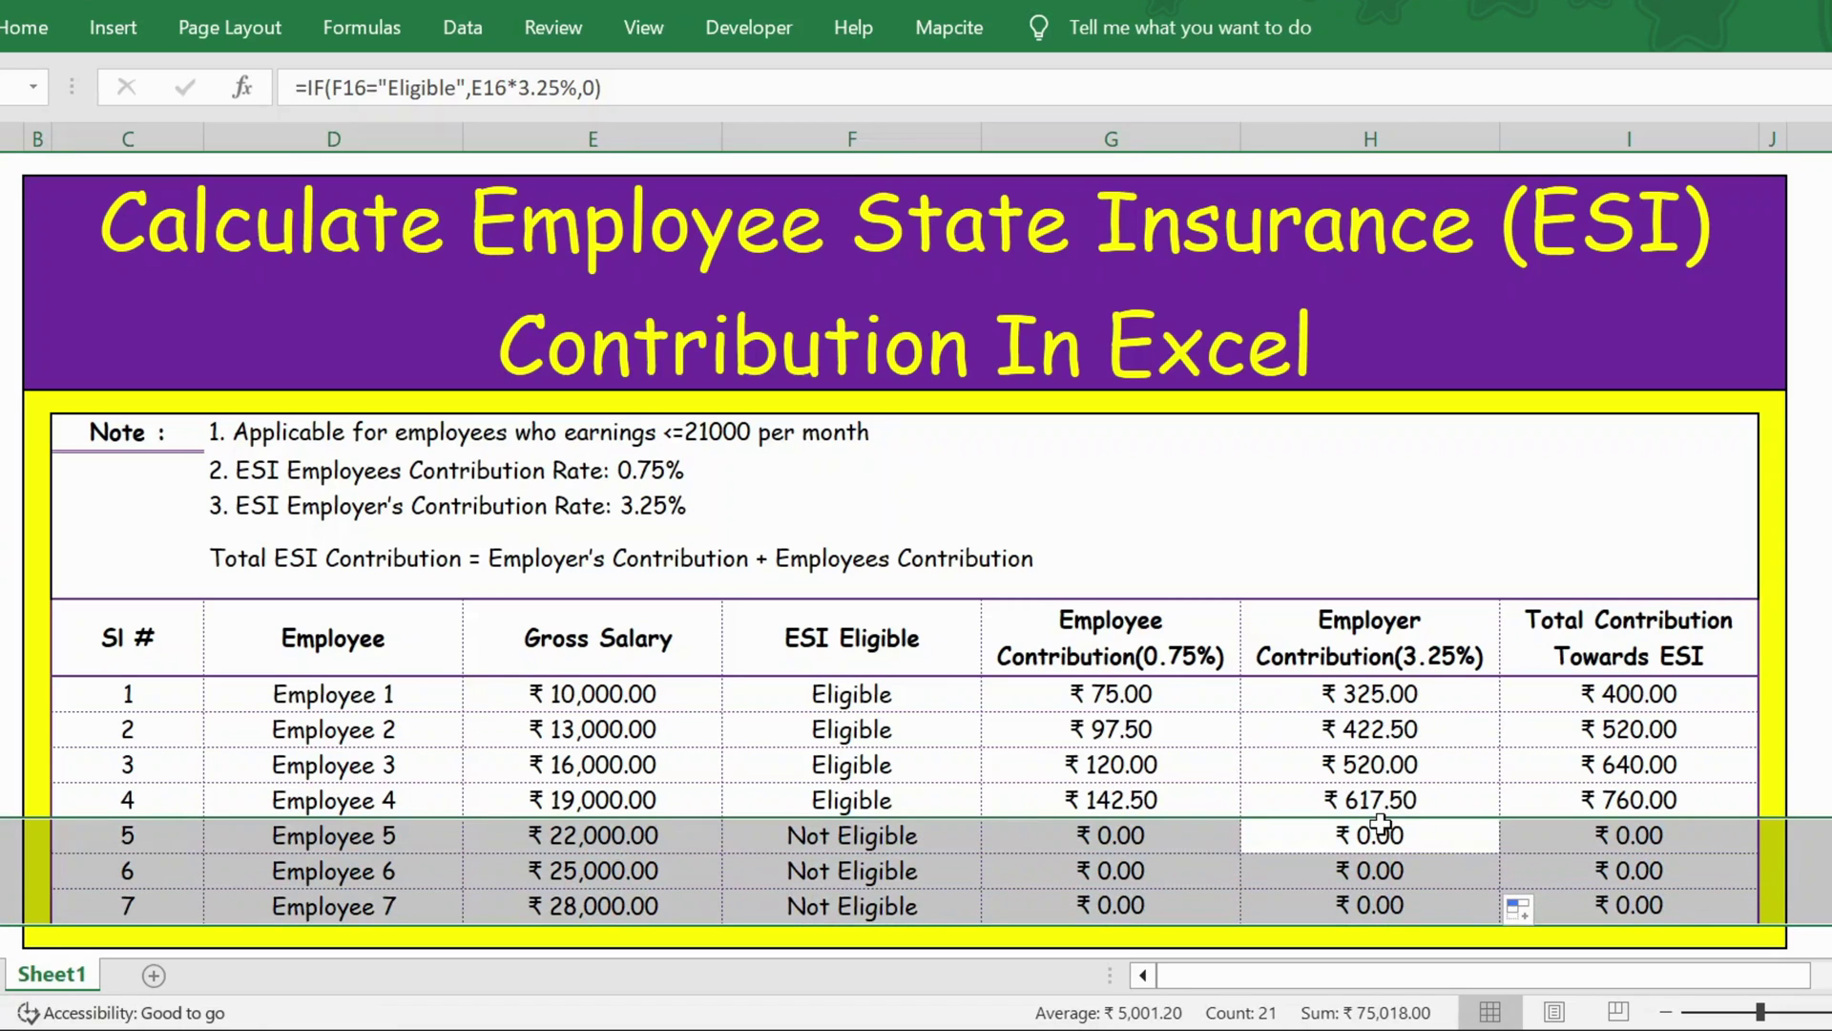
key(Up)
key(Down)
key(Down)
- Check the employer contributions against eligibility in the rows of Employees 1 to 4
key(Up)
key(Up)
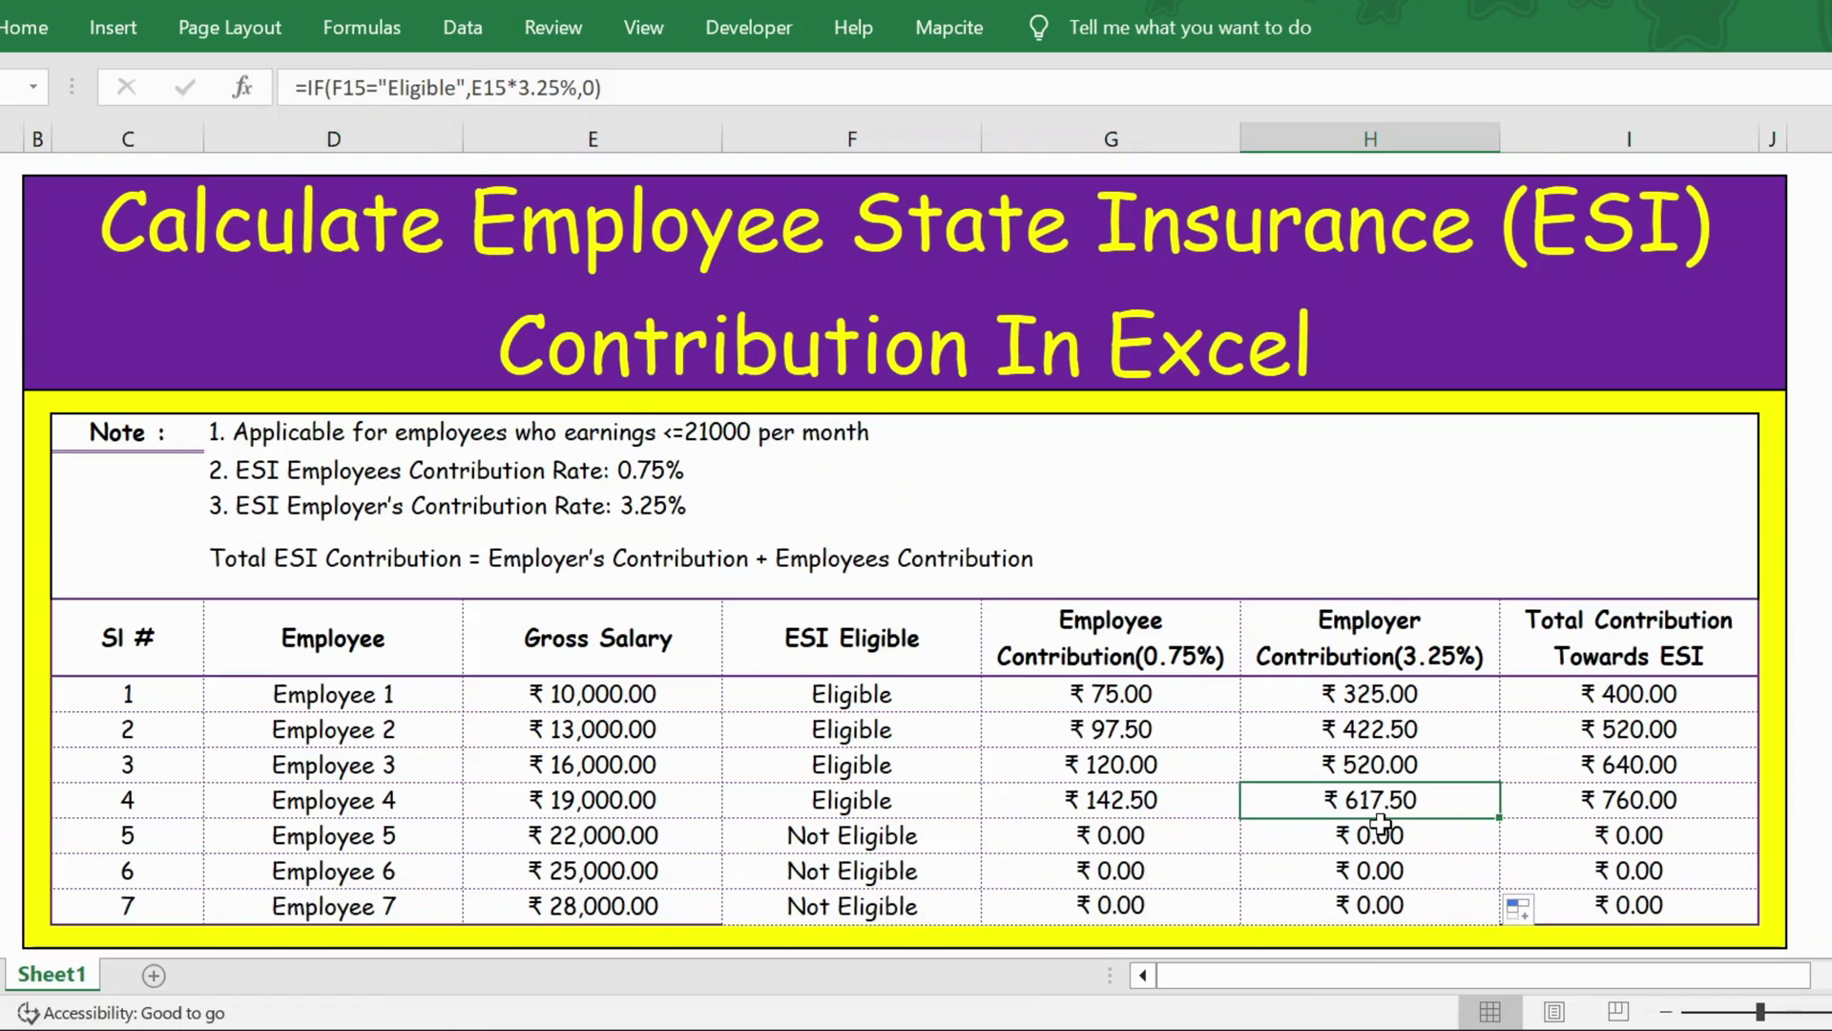
key(shift+space)
key(shift+Up)
key(shift+Up)
key(shift+Up)
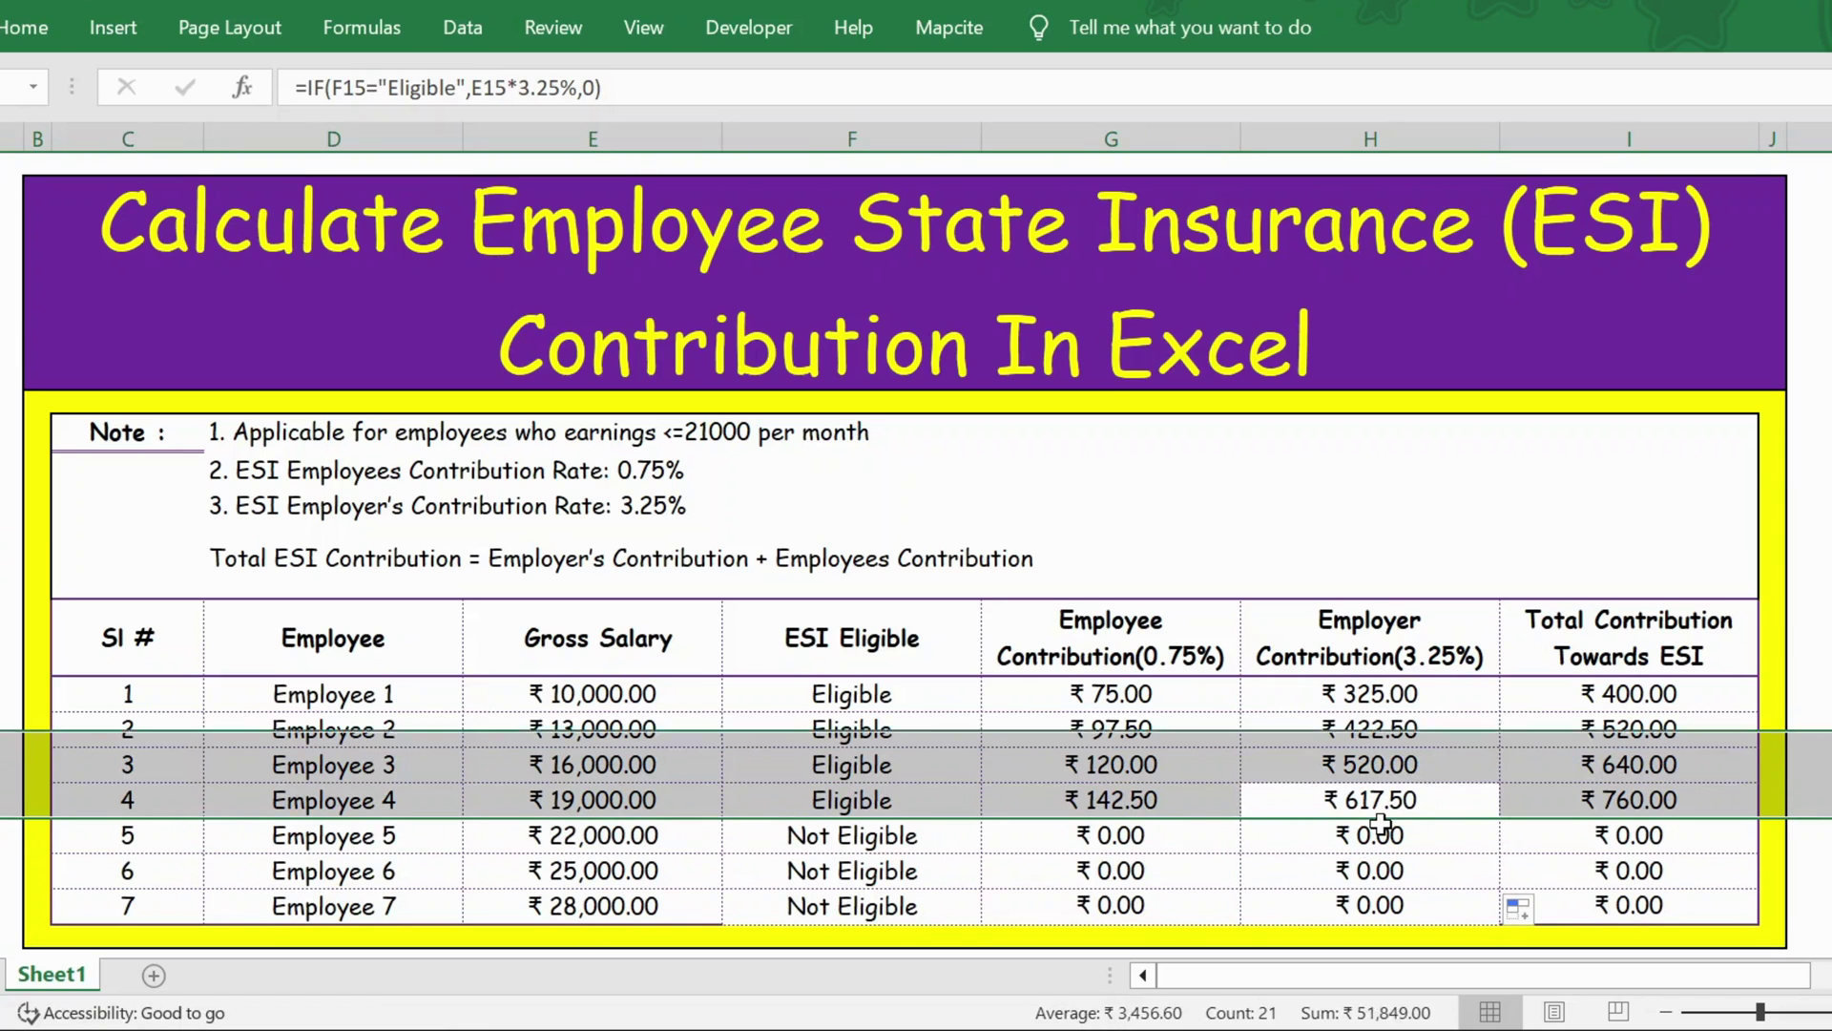
key(Down)
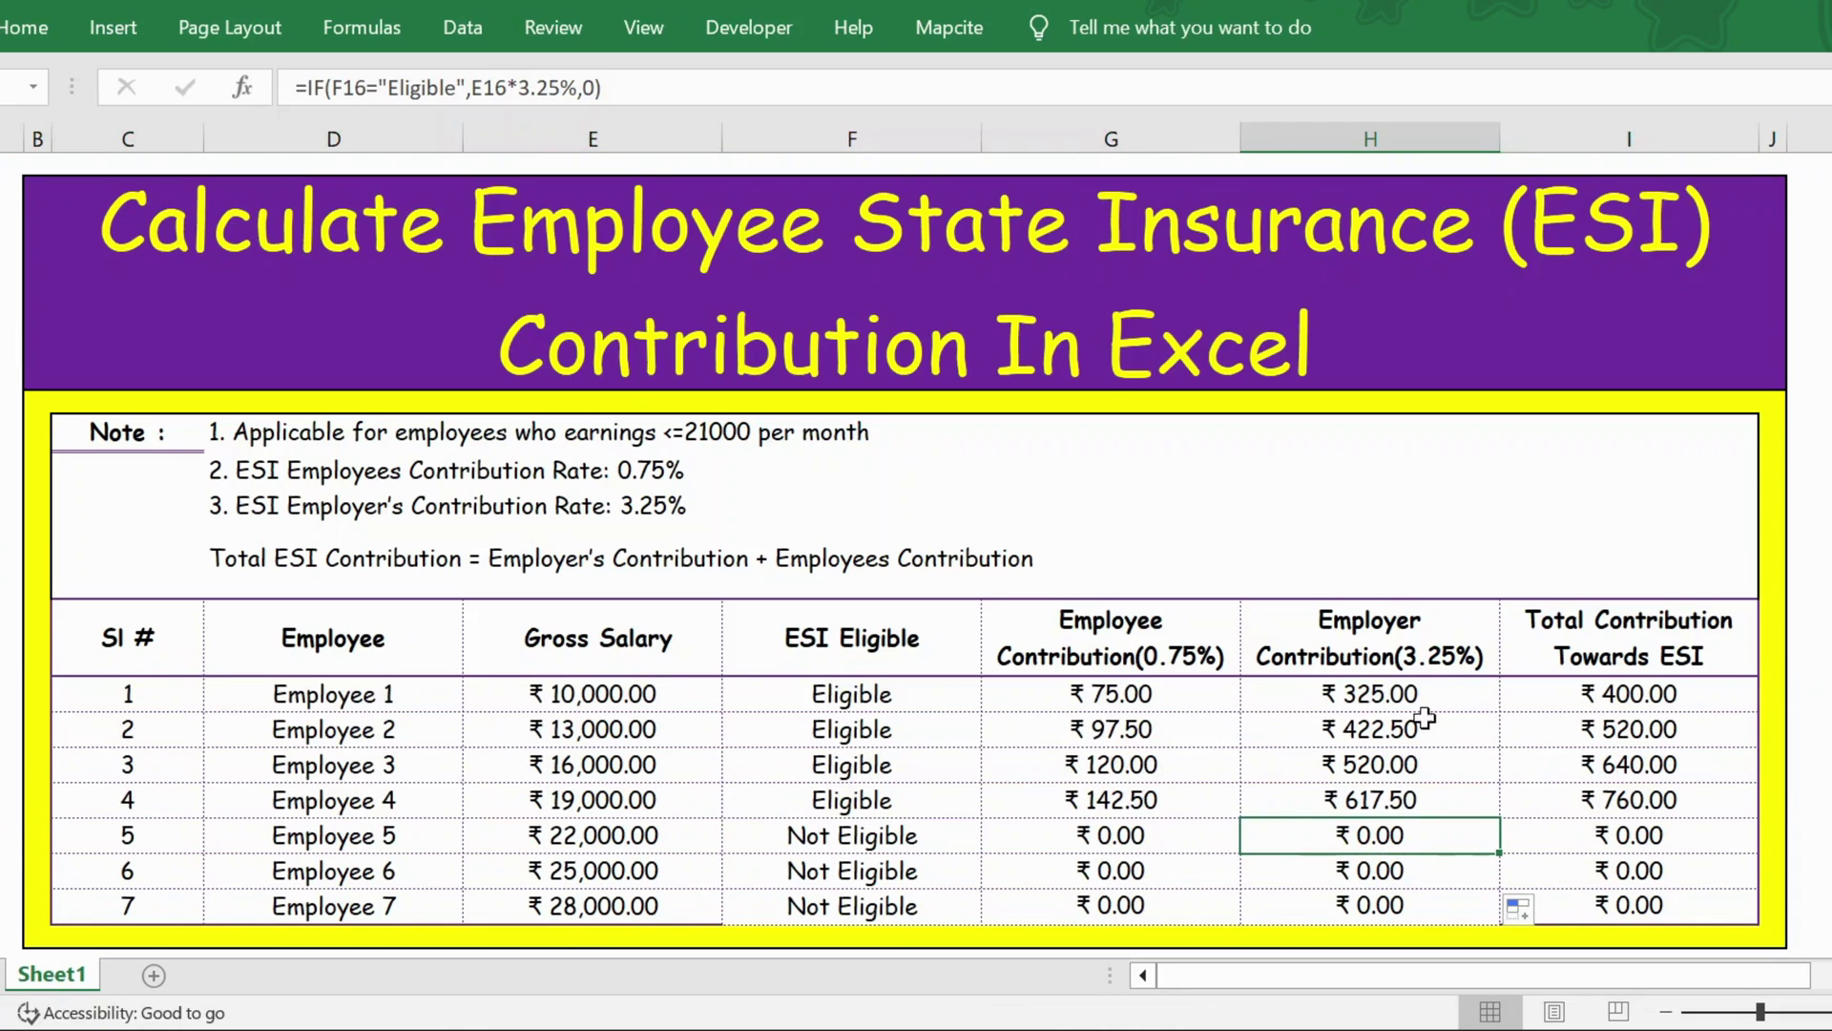
- Clear the existing Total Contribution Towards ESI values for all seven employees
click(1535, 649)
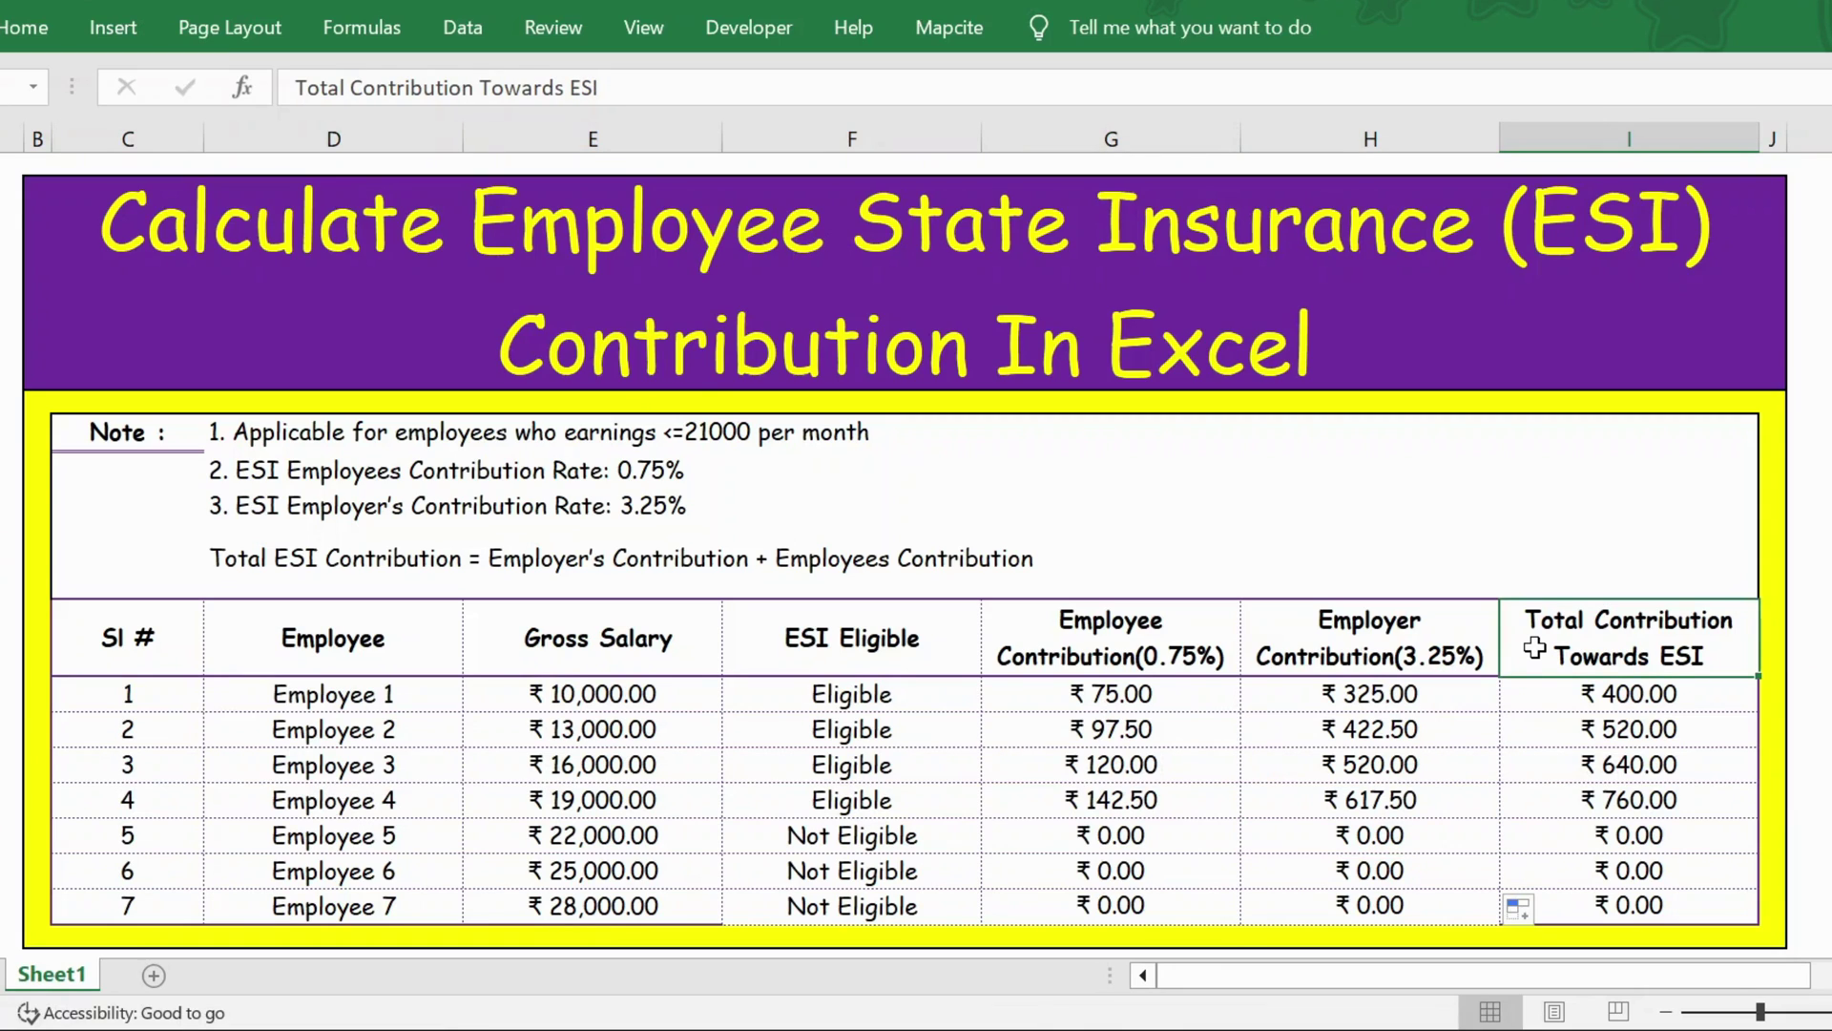
click(1582, 689)
key(ctrl+shift+Down)
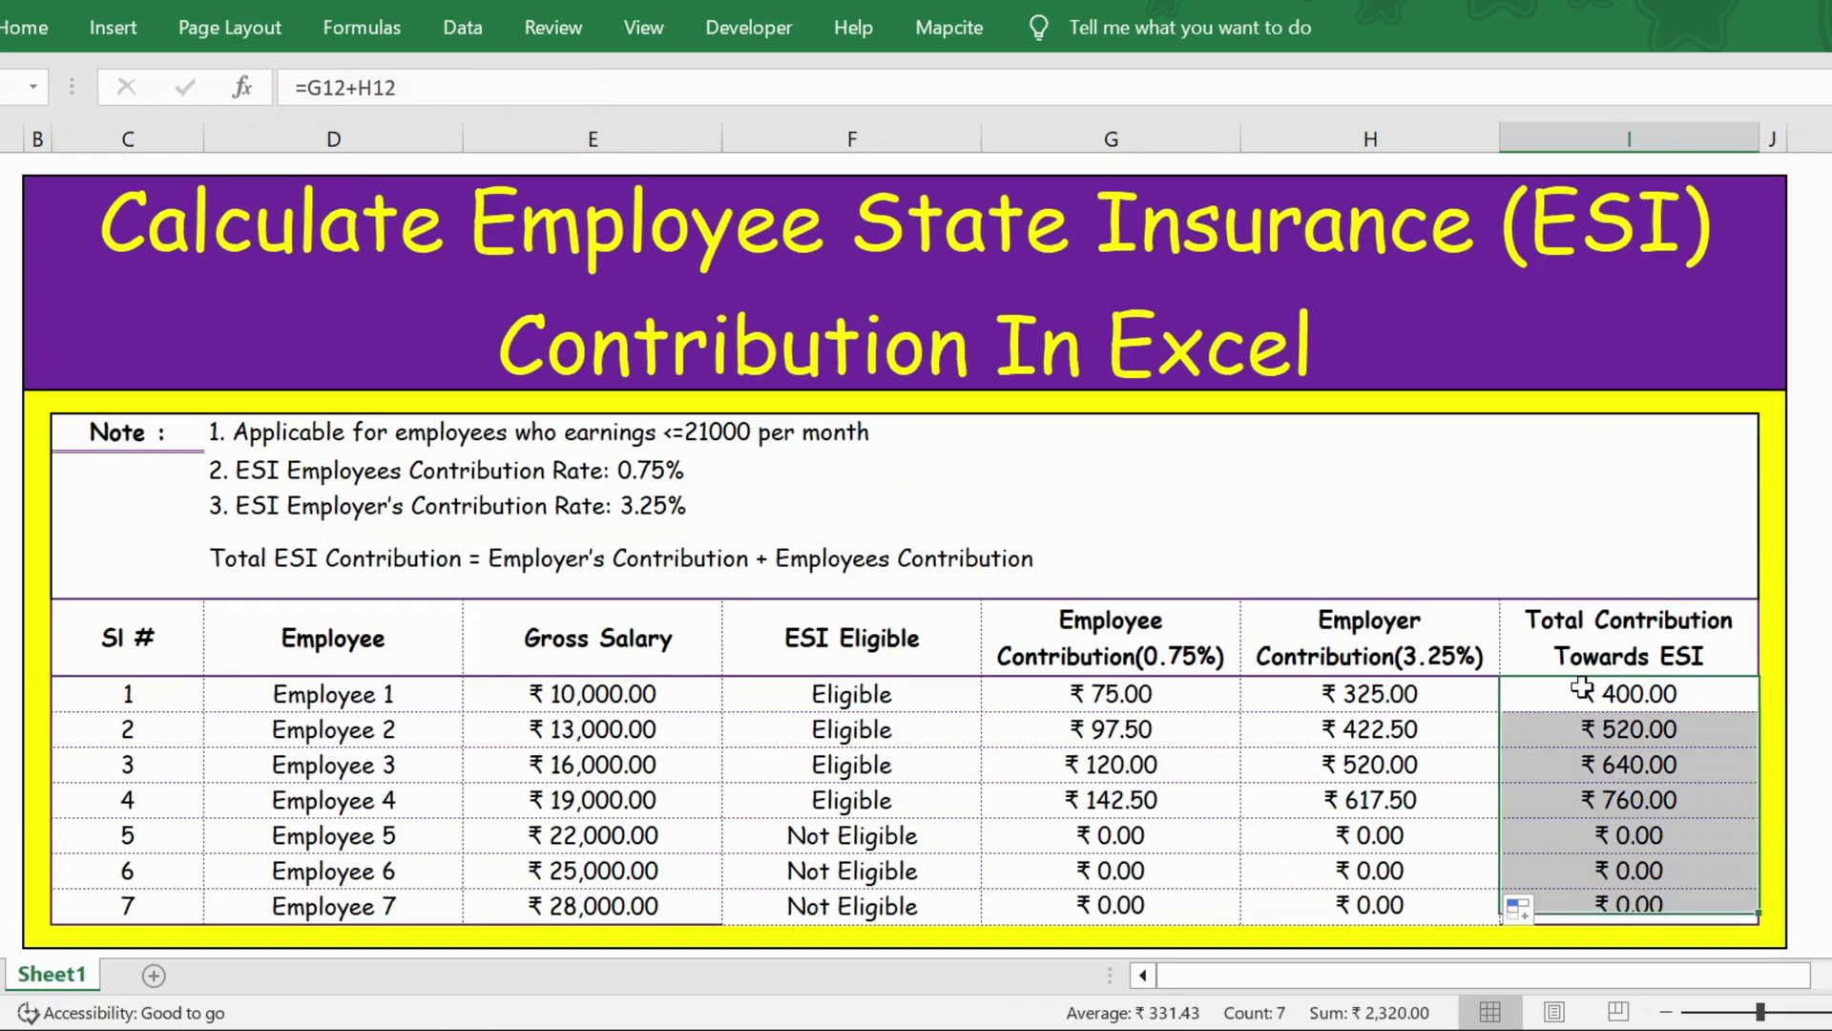
key(Delete)
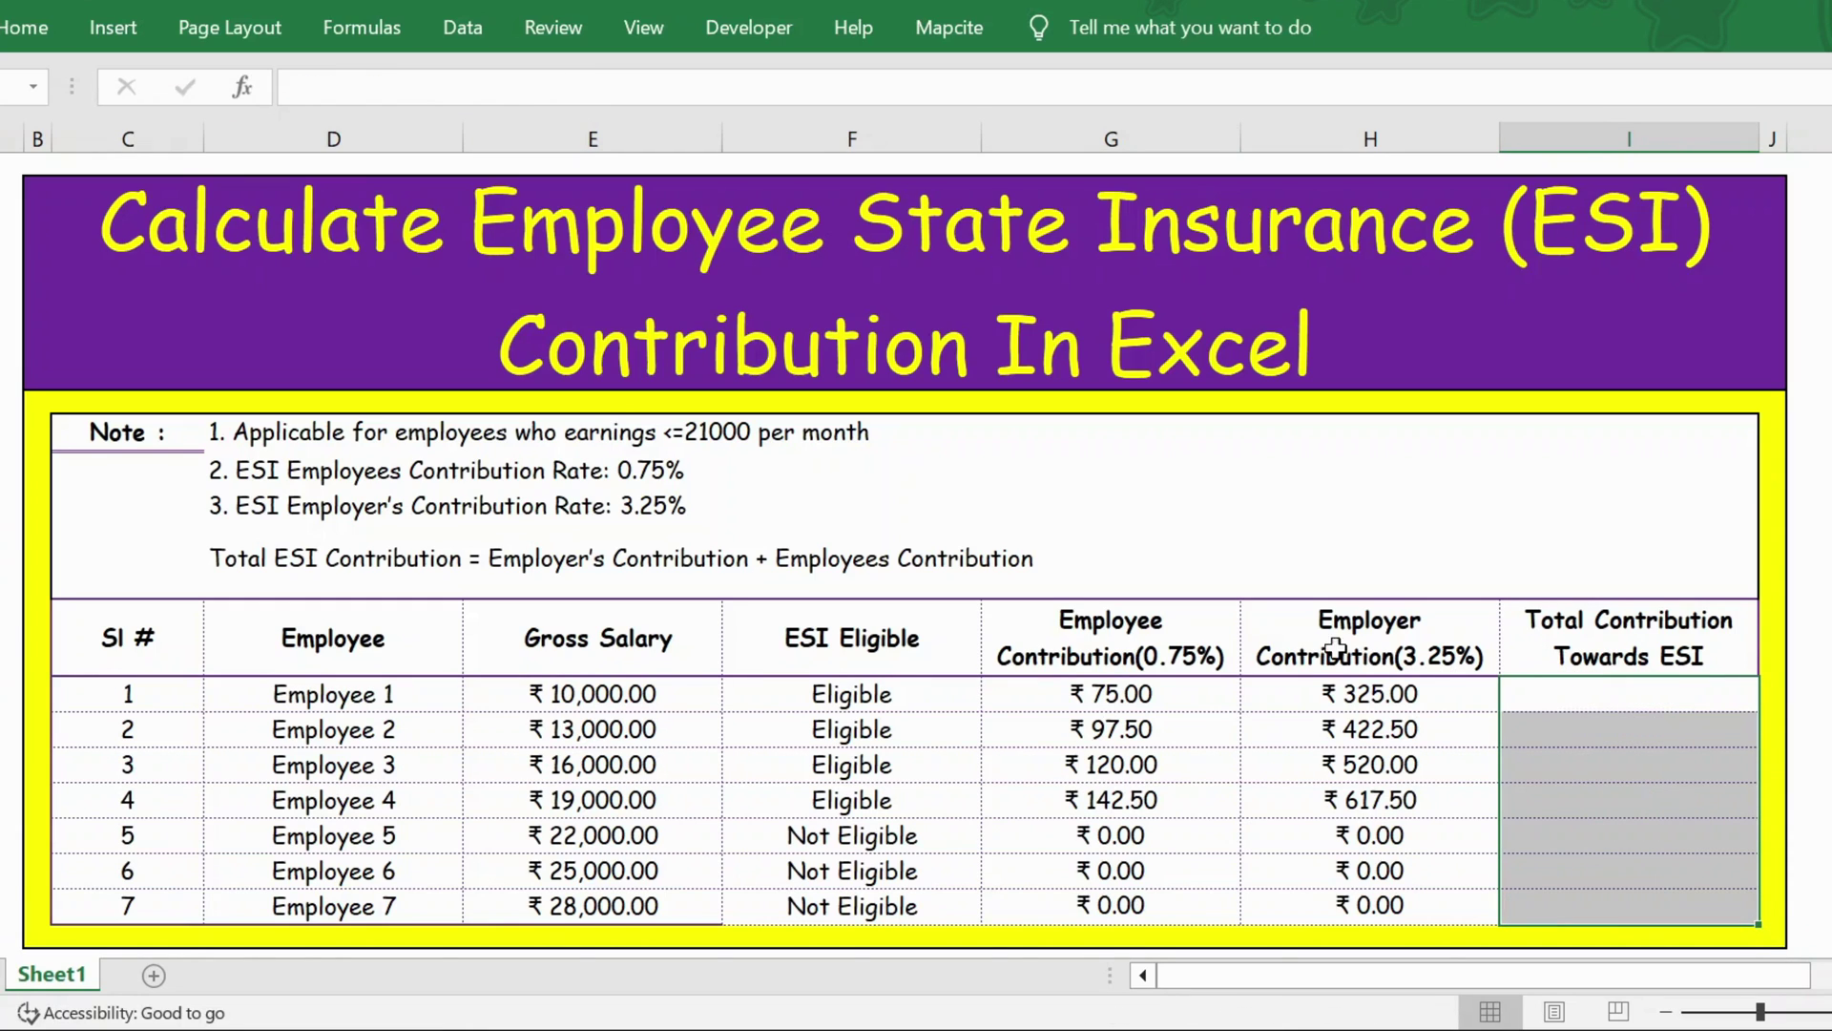
- Enter the formula =G12+H12 in I12 to add Employee 1's employee and employer contributions
click(1187, 644)
click(1349, 646)
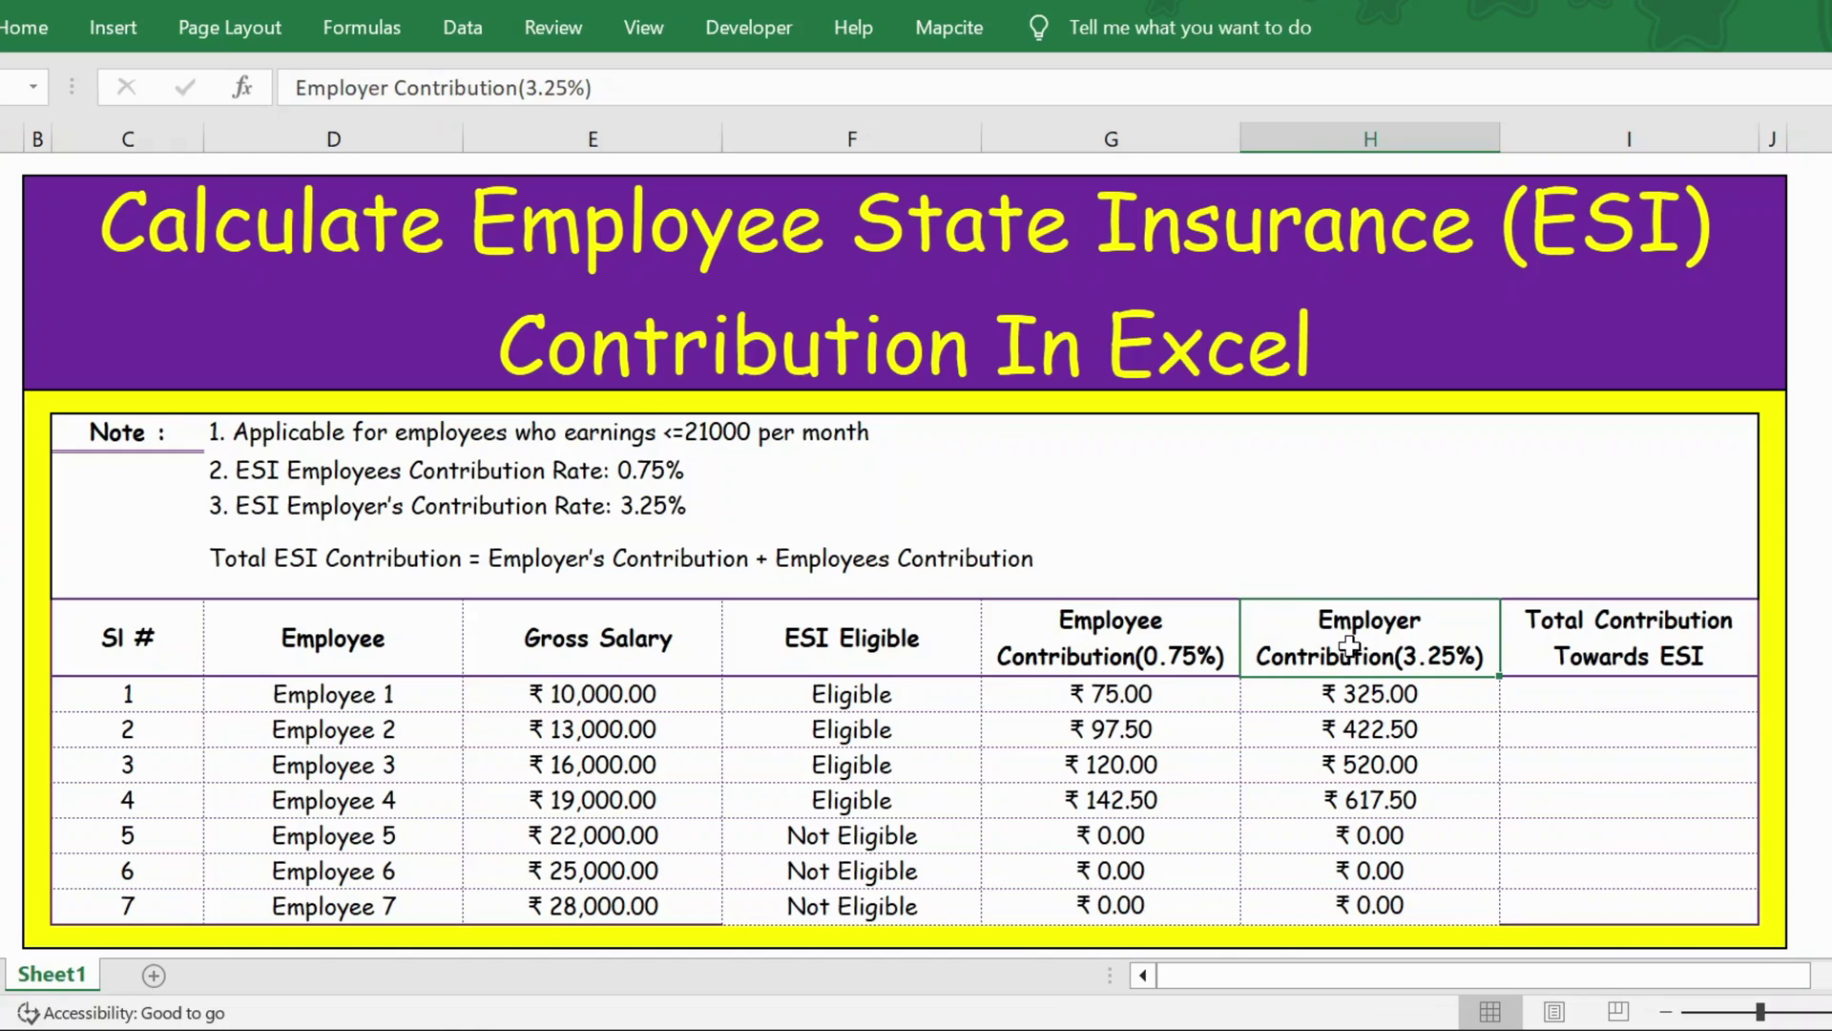
click(1546, 696)
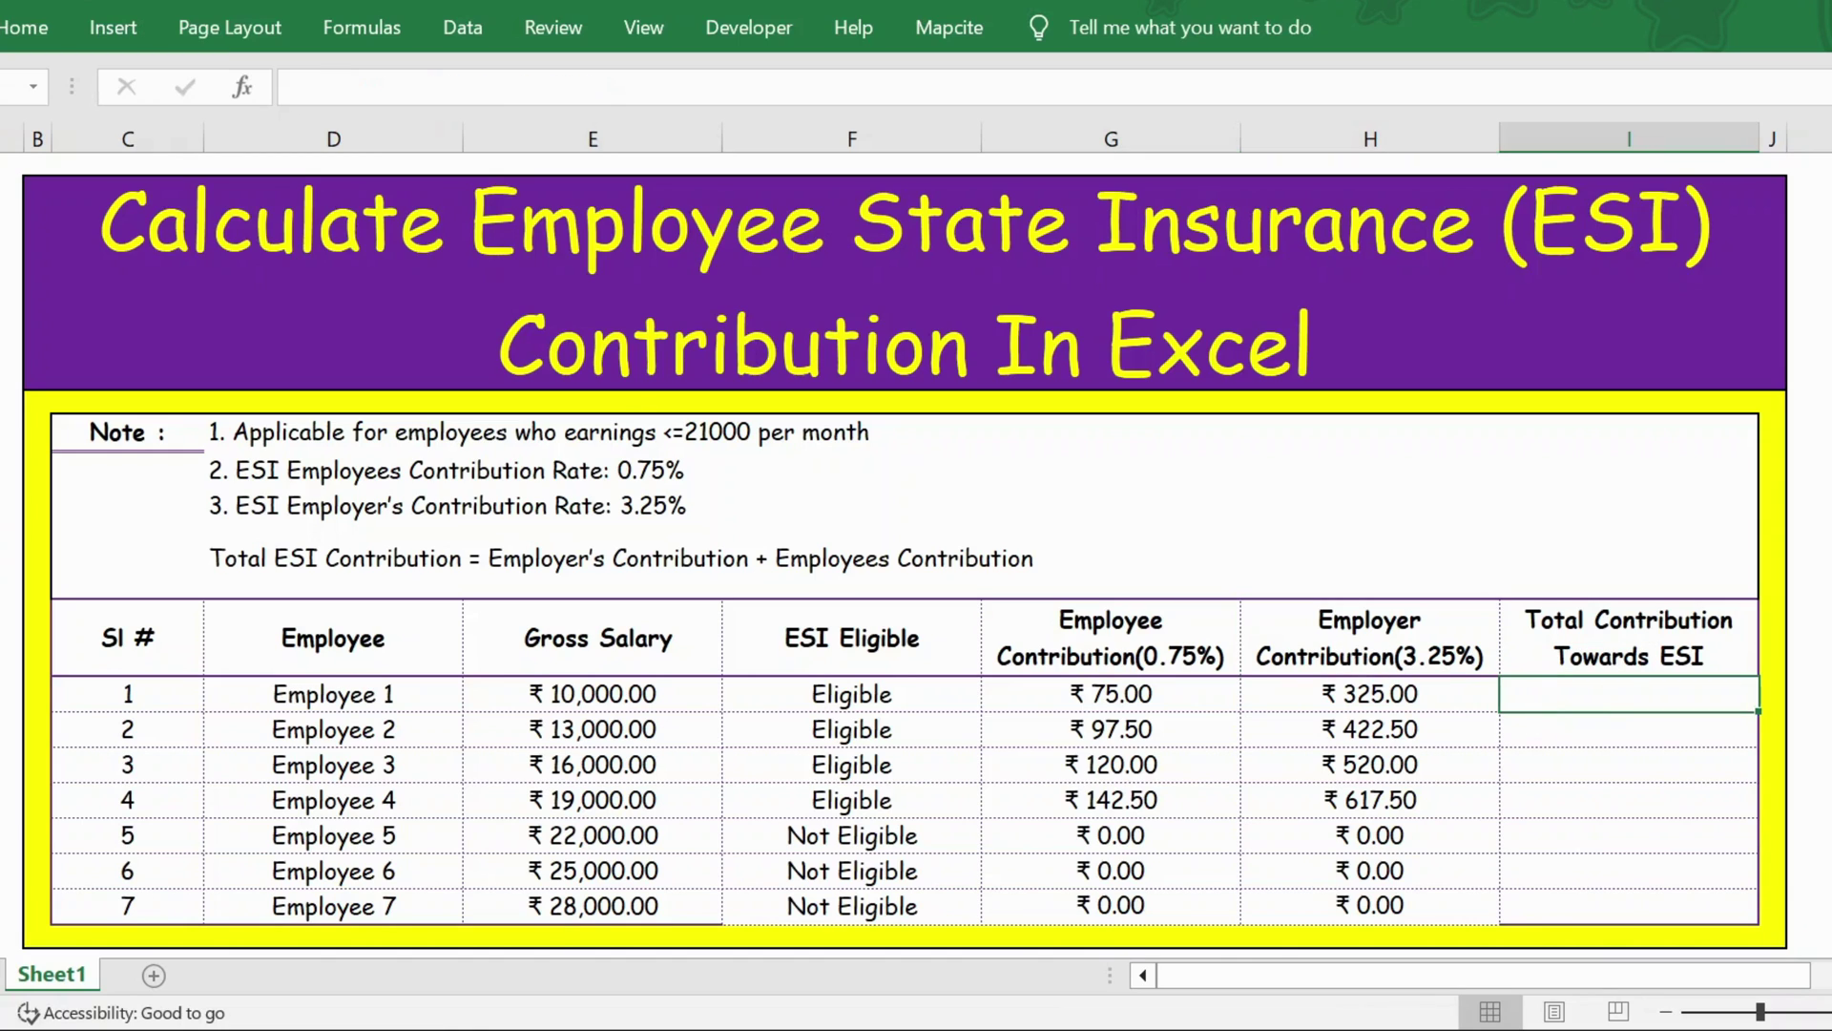
text(=)
key(Left)
key(Left)
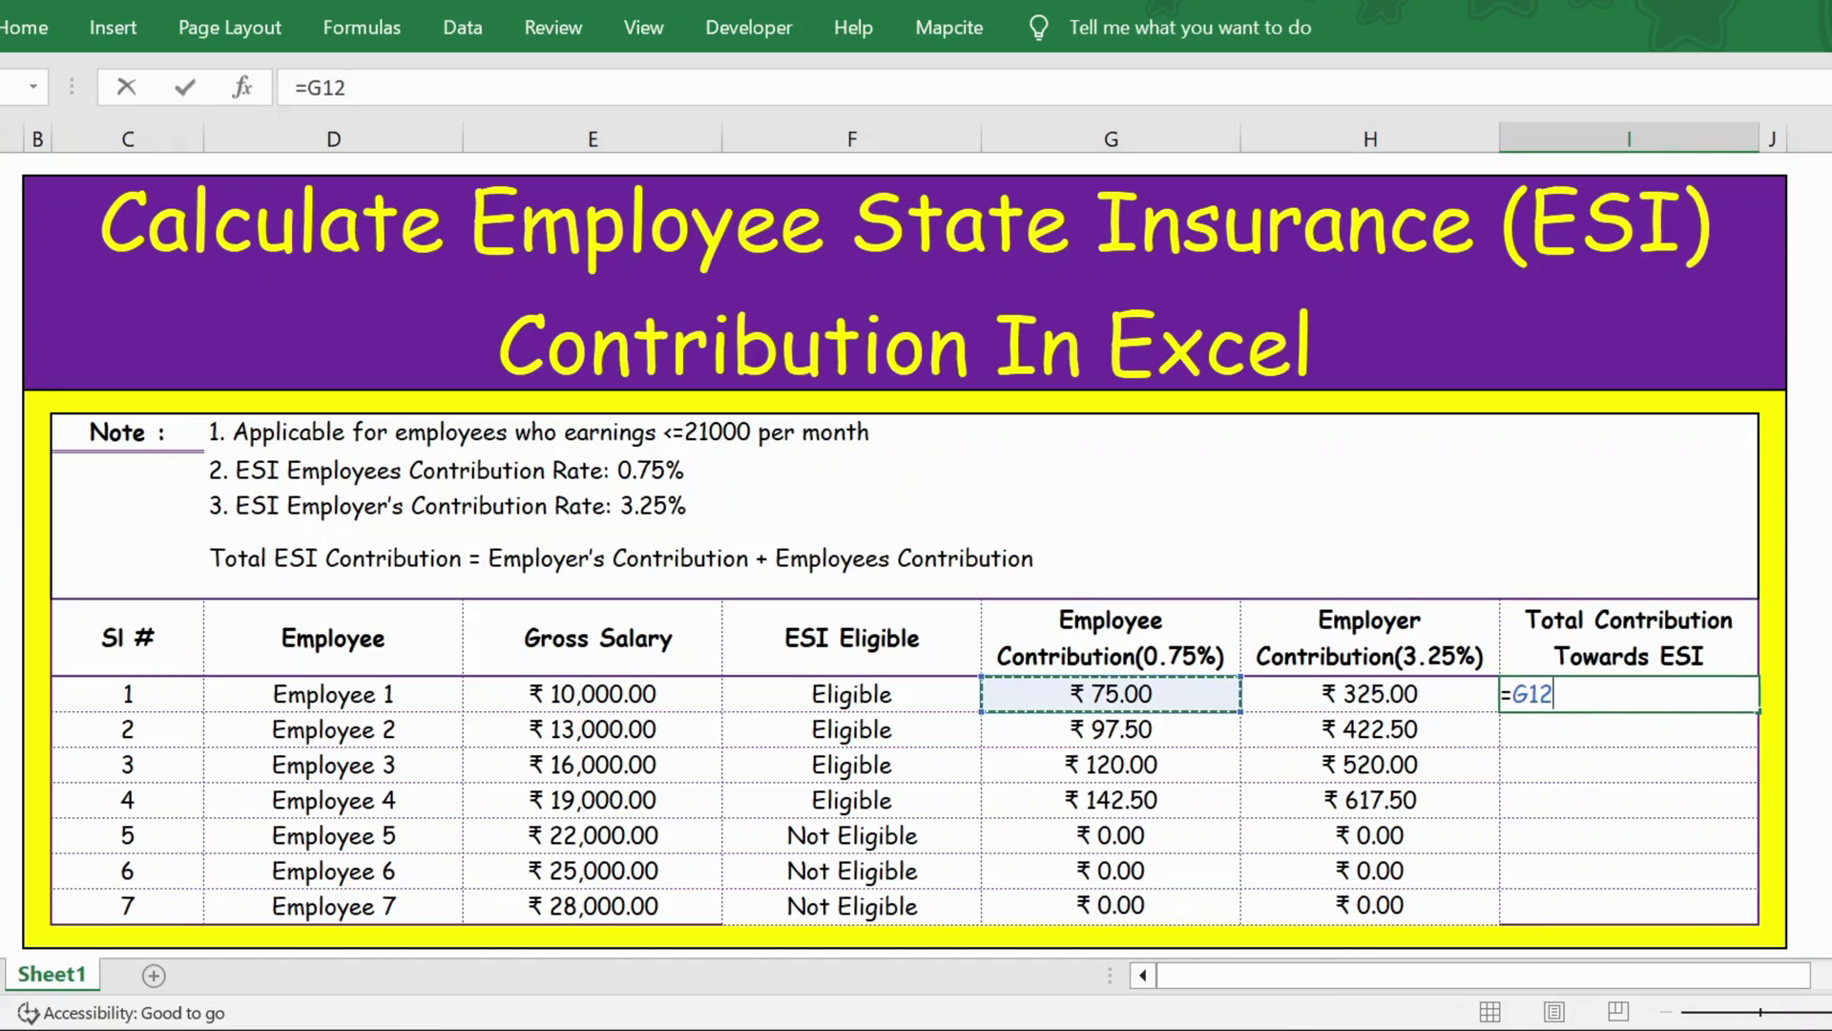
text(+)
key(Left)
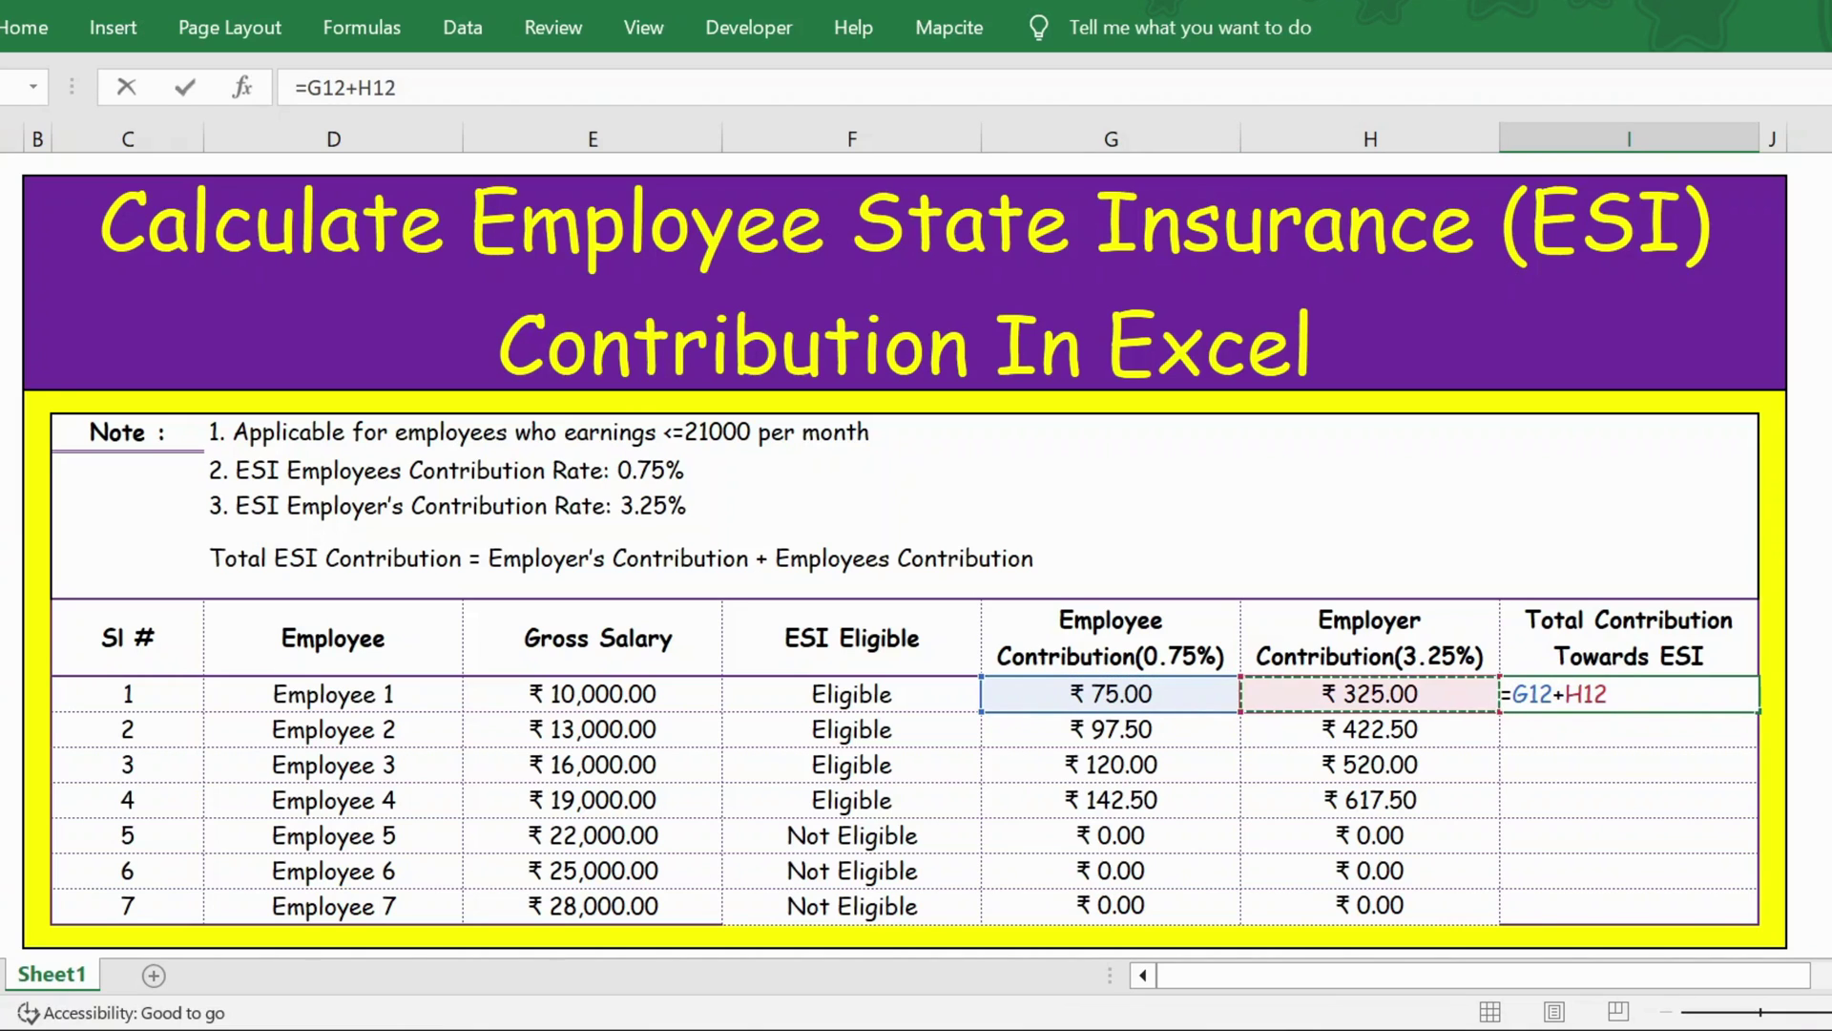
key(Return)
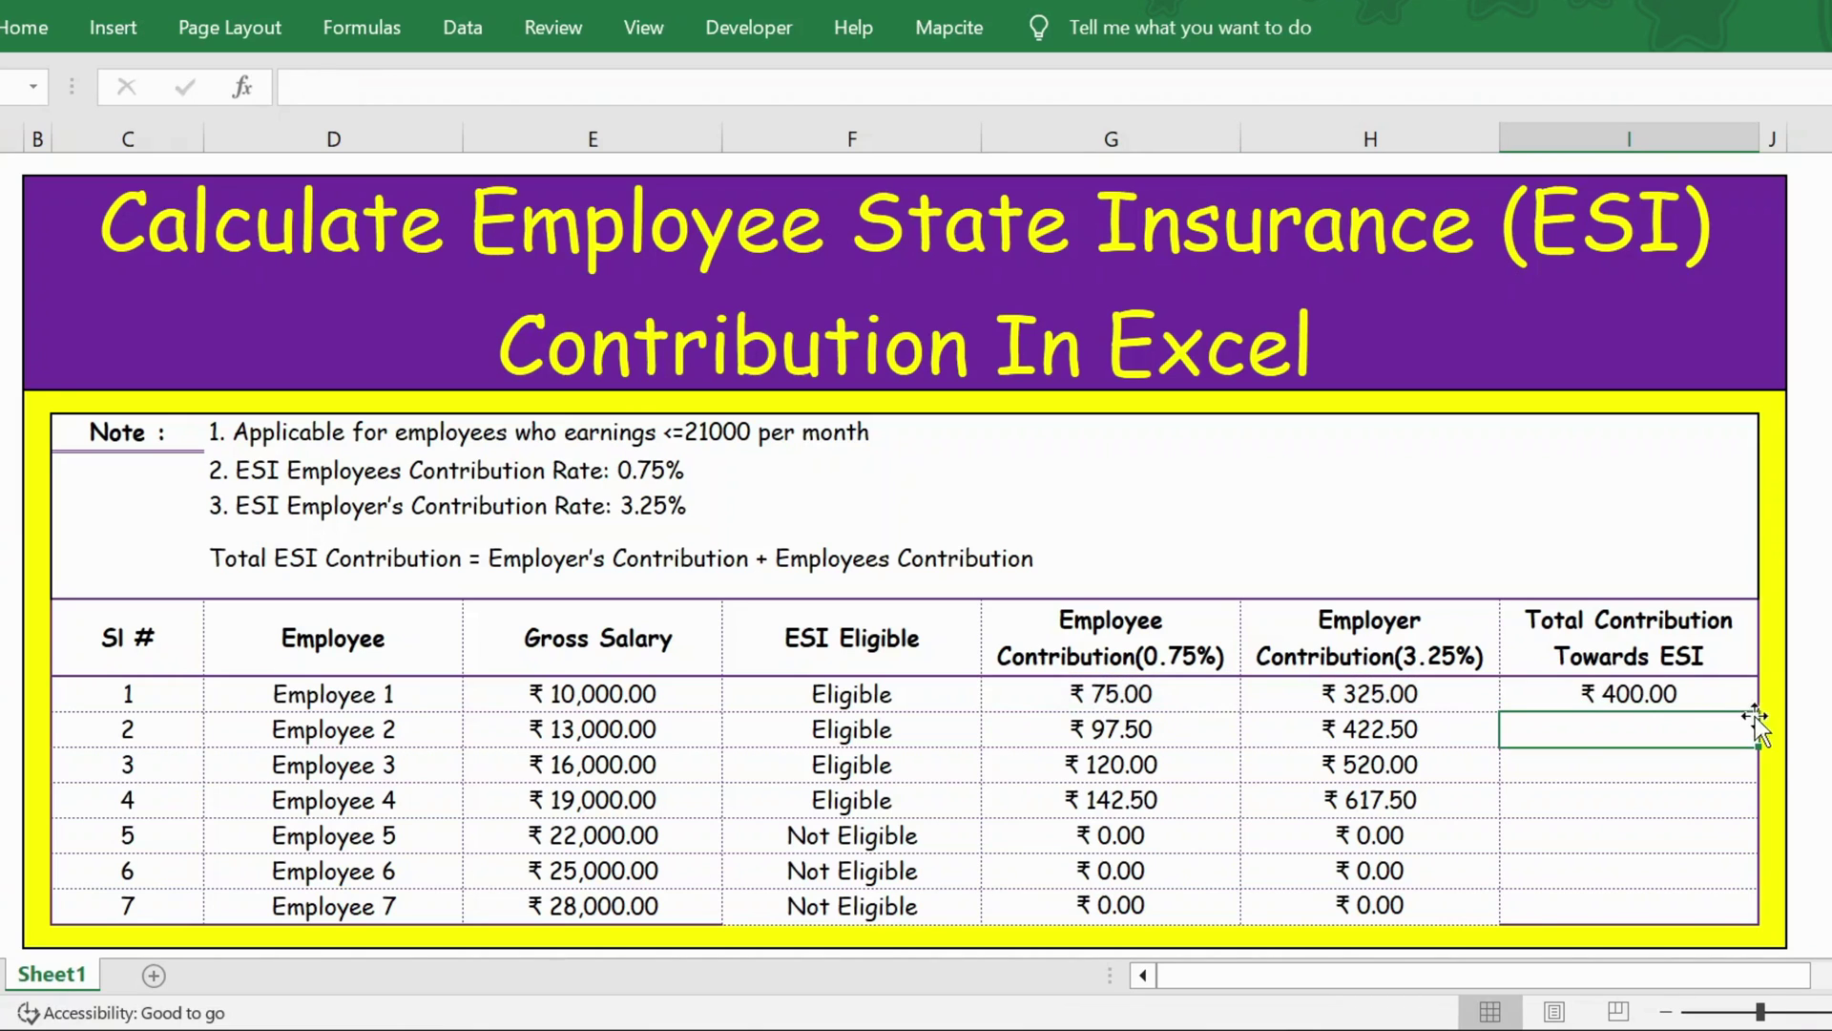
- Fill the total contribution formula from I12 down to the remaining employees
click(1731, 694)
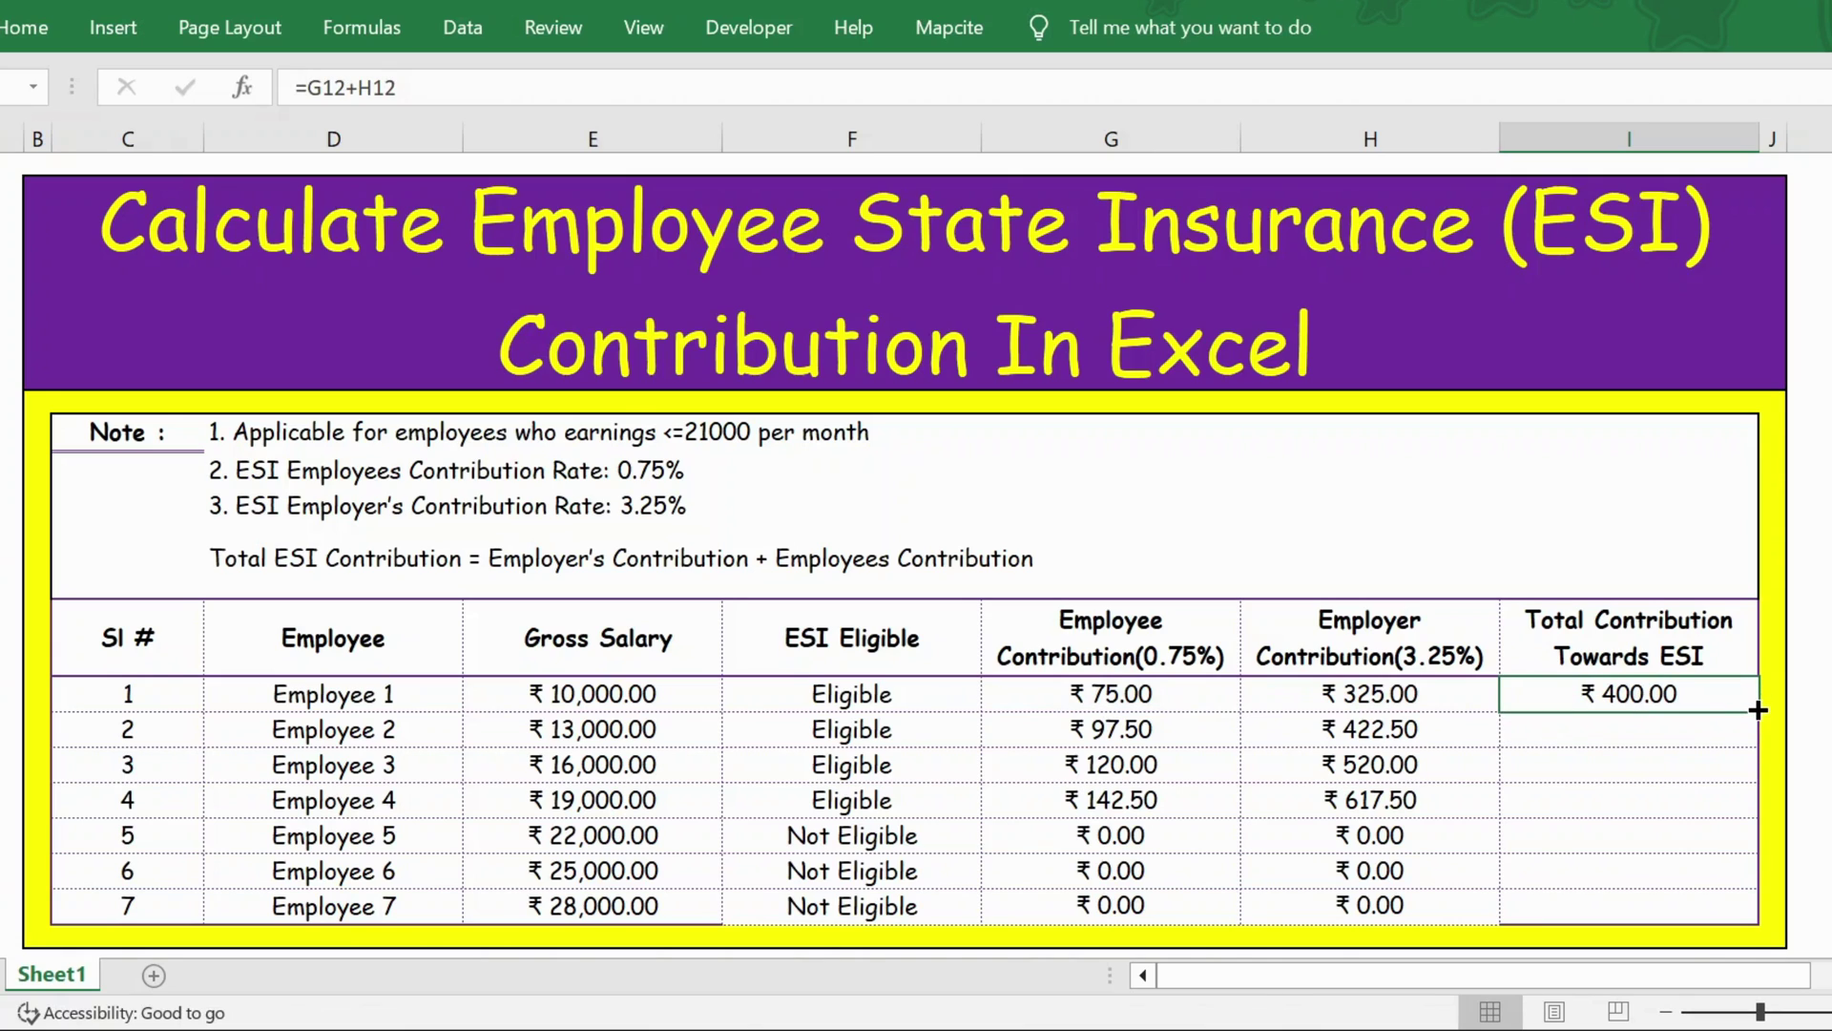